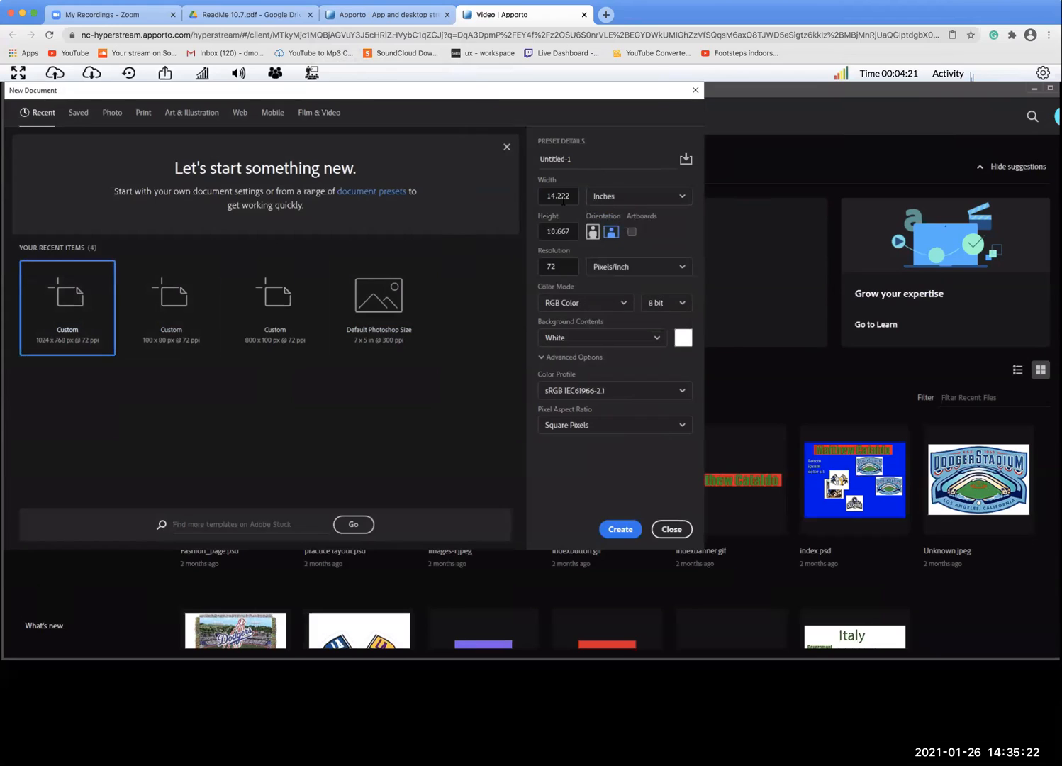
# Set the new document's width to 8.5 inches and its height to 11 inches
pyautogui.moveTo(569, 197); pyautogui.dragTo(541, 196)
pyautogui.write('8')
pyautogui.write('5')
pyautogui.press('BackSpace')
pyautogui.write('5')
pyautogui.press('BackSpace')
pyautogui.write('5')
pyautogui.press('BackSpace')
pyautogui.press('BackSpace')
pyautogui.press('BackSpace')
pyautogui.press('BackSpace')
pyautogui.write('8.5')
pyautogui.click(566, 231)
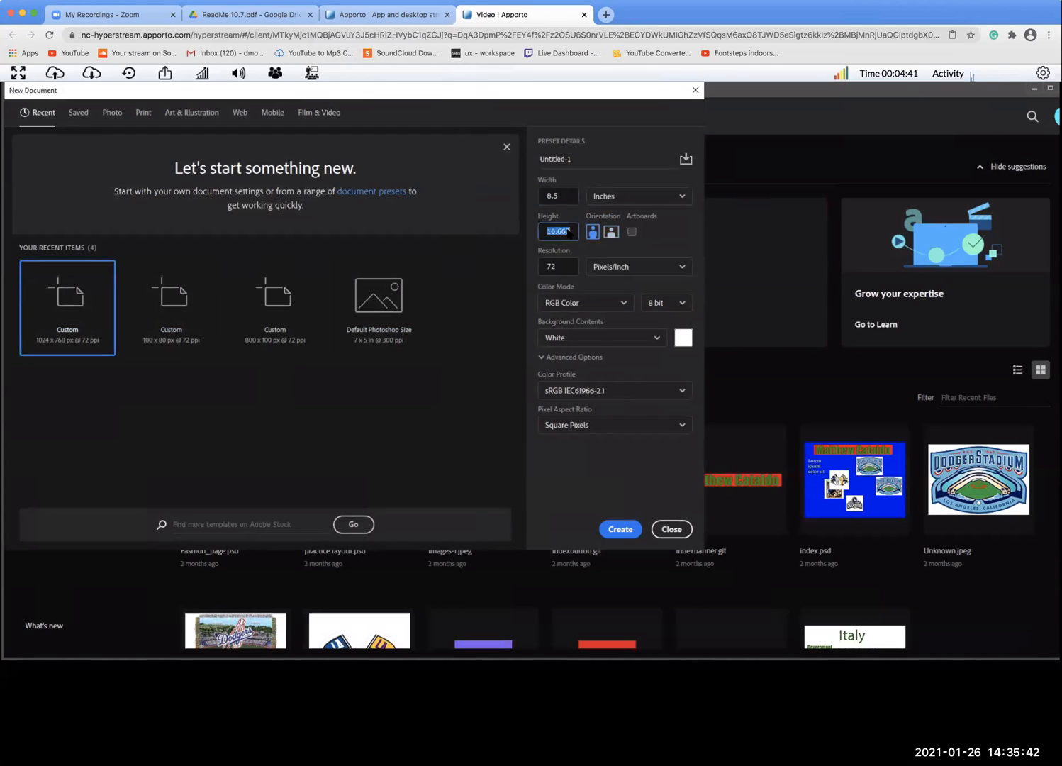
pyautogui.write('11')
# Switch the new document's size units to pixels and create the document with RGB color and a white background
pyautogui.click(670, 200)
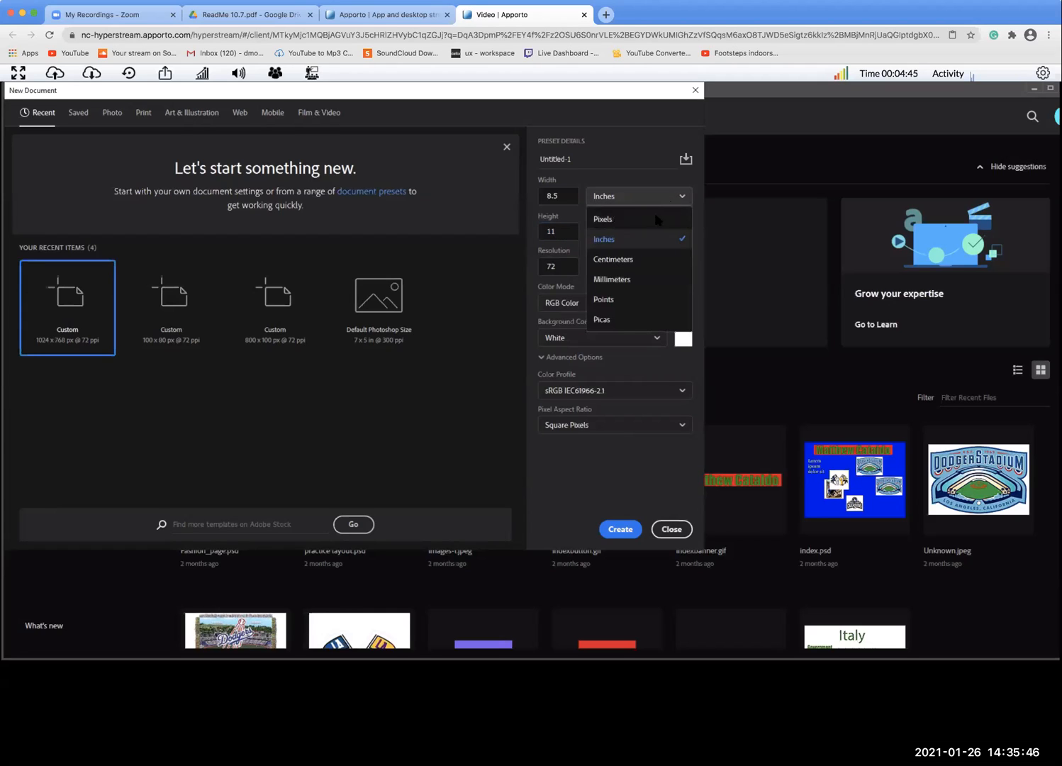
pyautogui.click(657, 219)
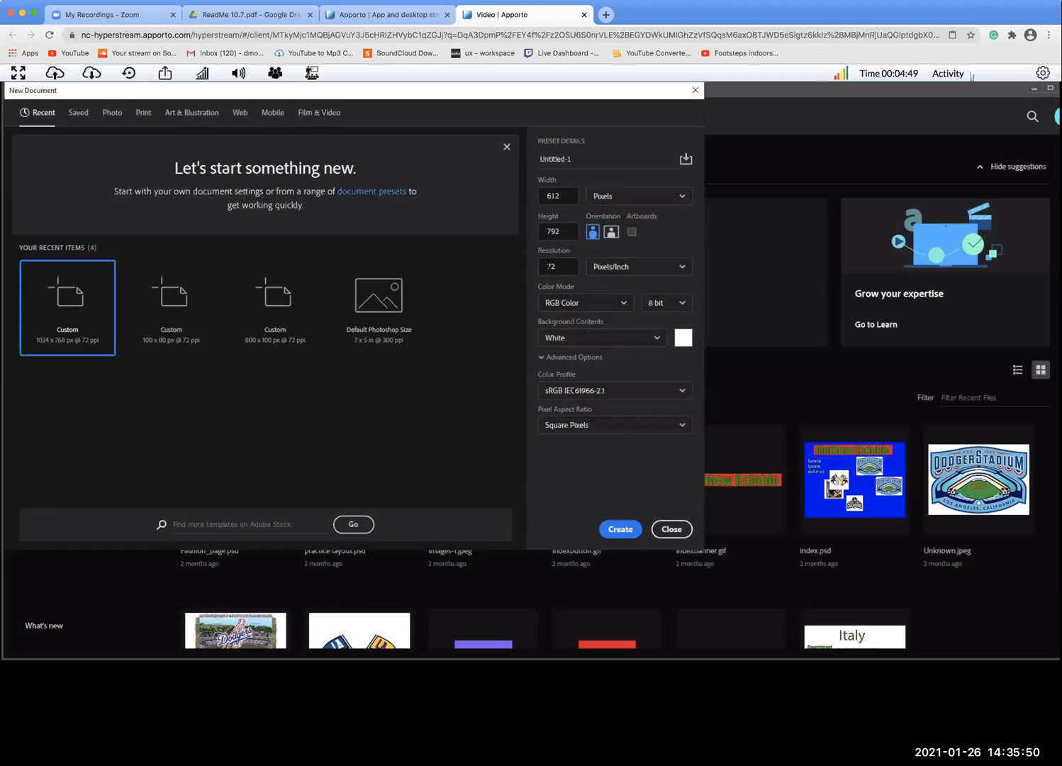
pyautogui.click(587, 303)
pyautogui.click(587, 304)
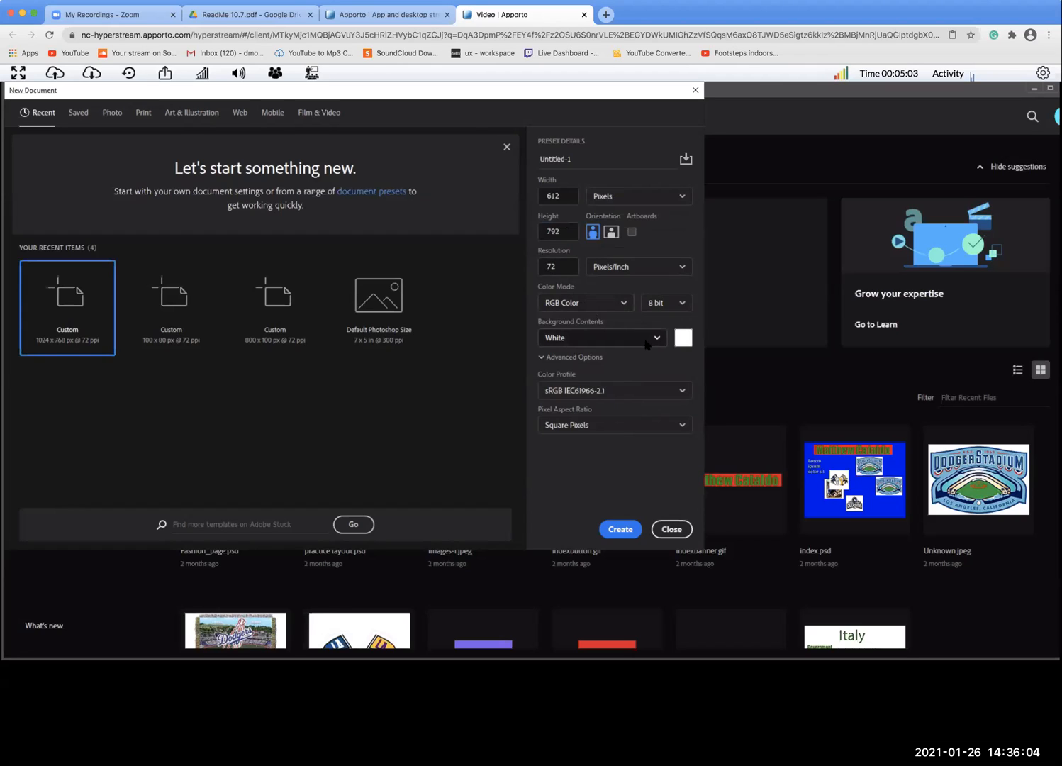
pyautogui.click(614, 530)
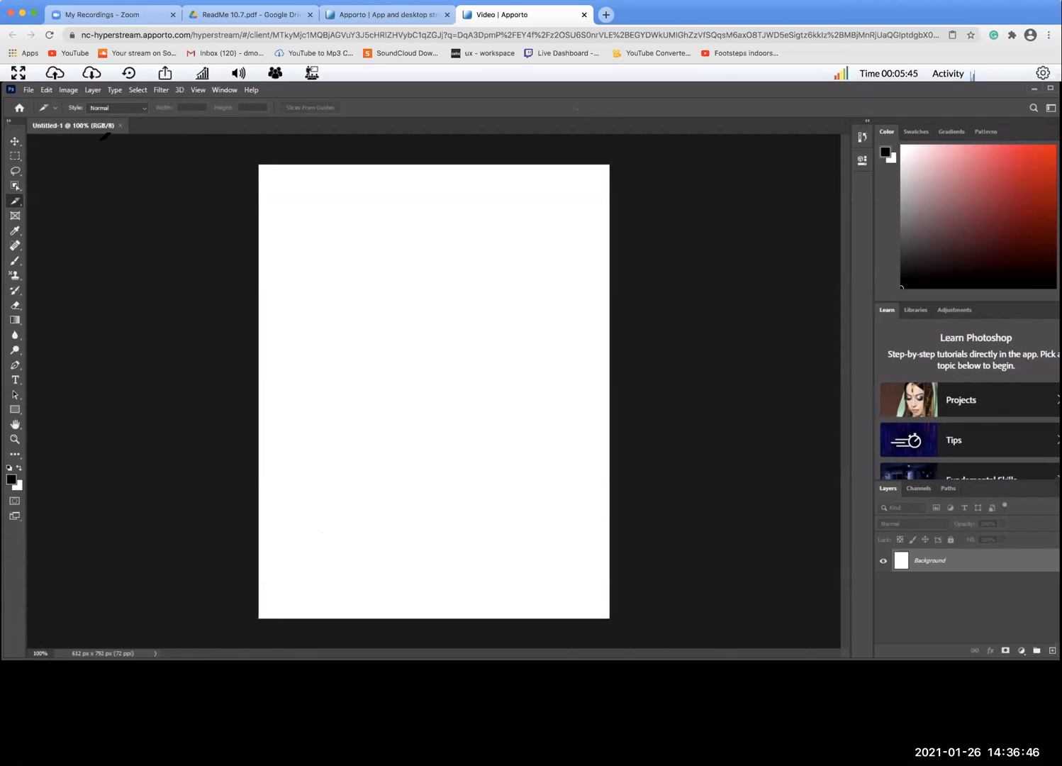
# Open the drink_1 photo from the drink commercial folder and float it in its own window beside the blank page
pyautogui.click(28, 90)
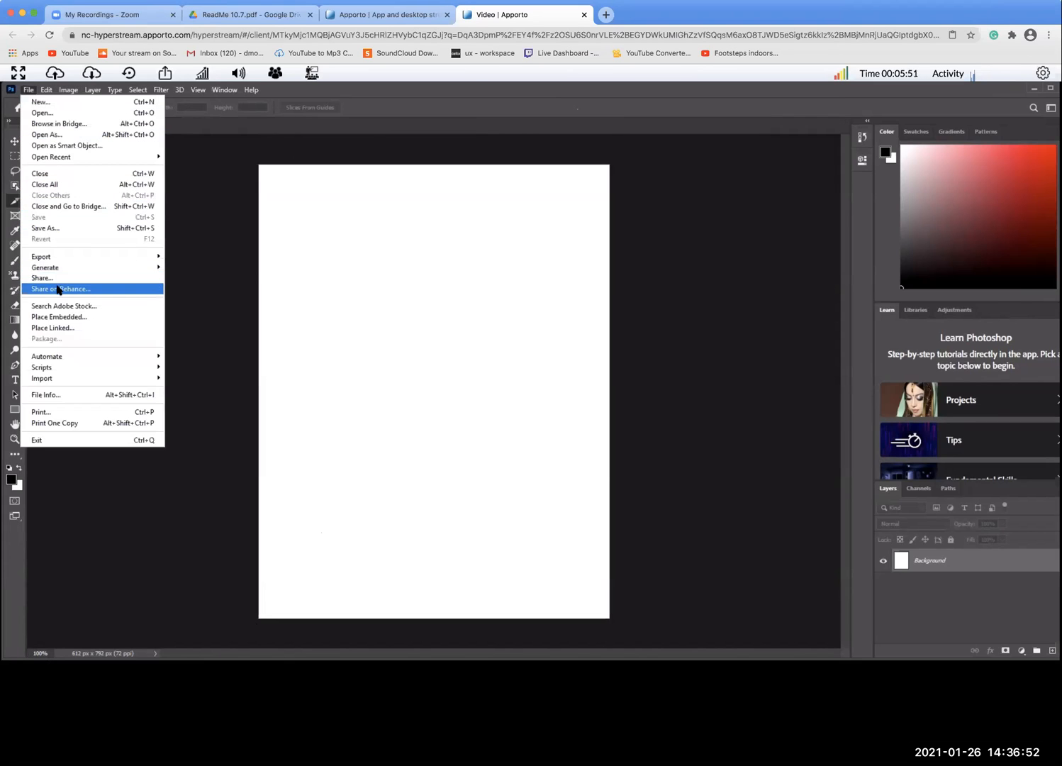
pyautogui.click(37, 114)
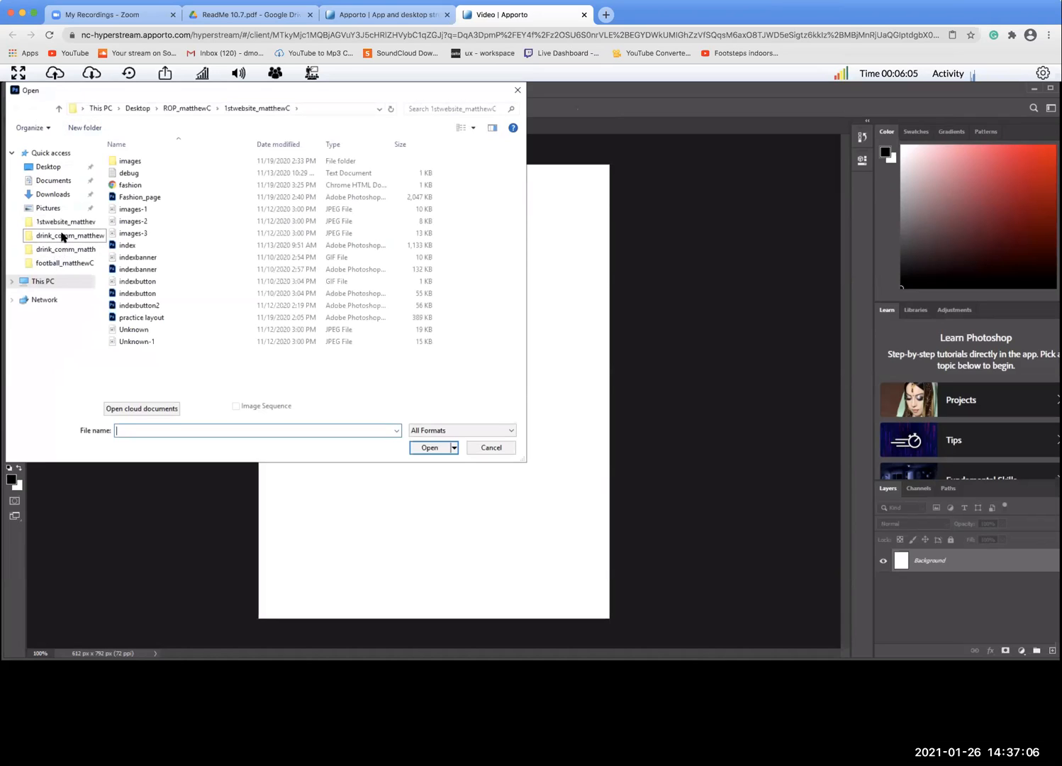
pyautogui.click(65, 236)
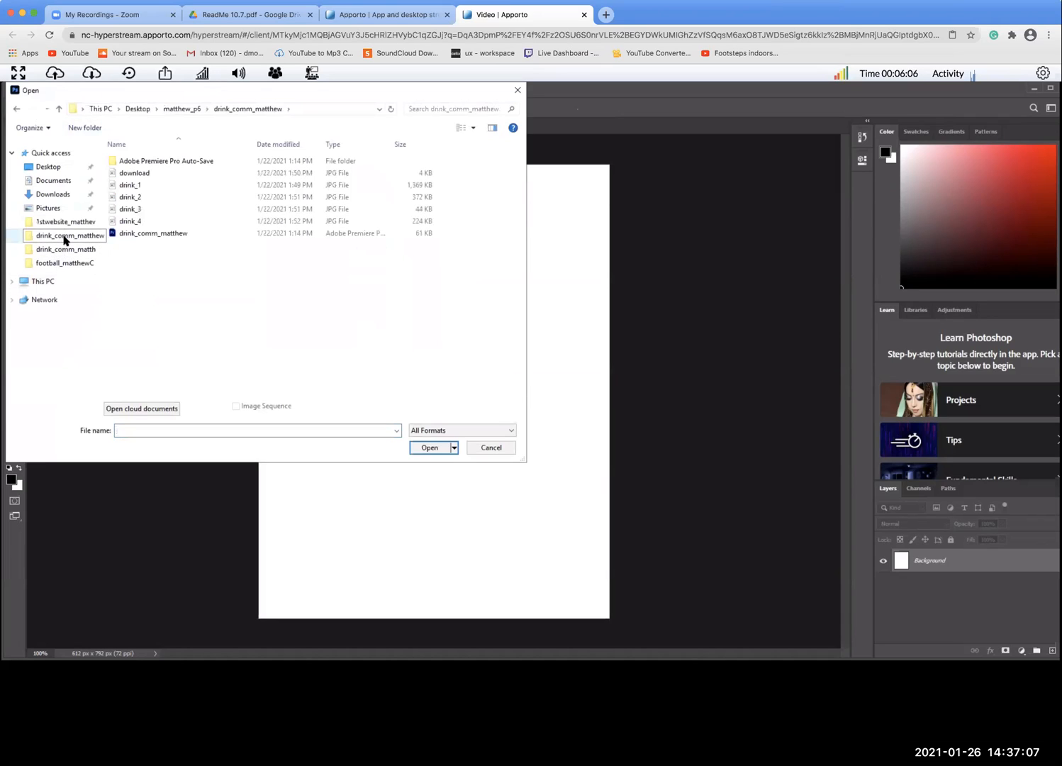
pyautogui.click(130, 186)
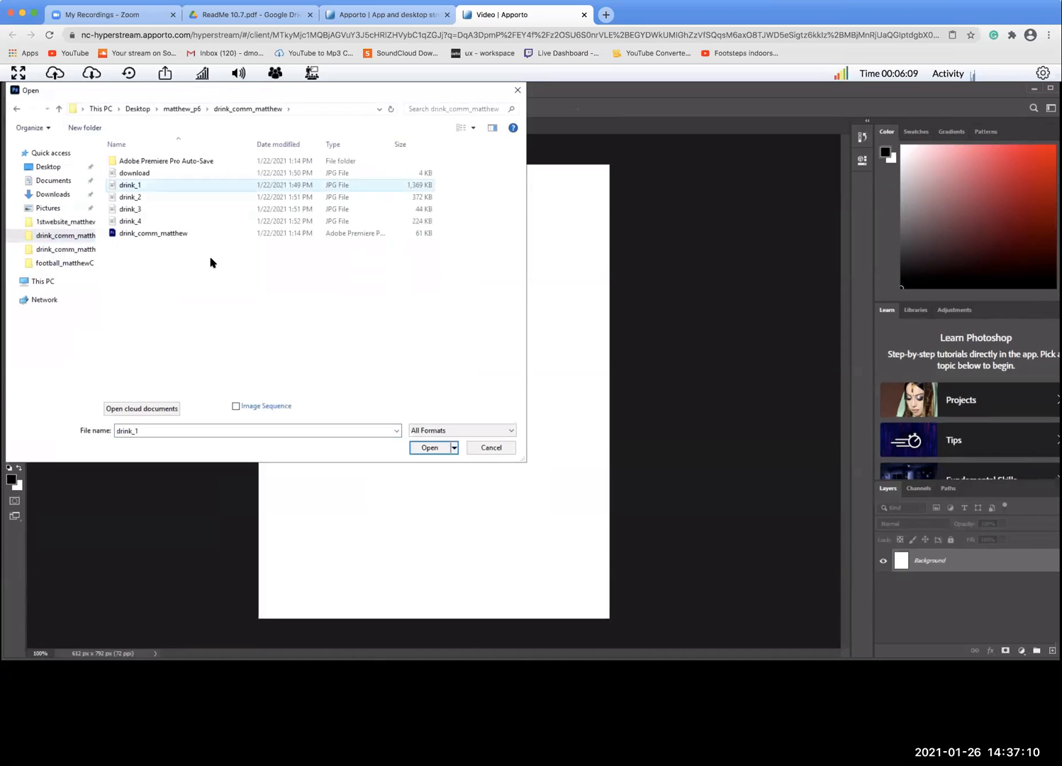
pyautogui.click(422, 448)
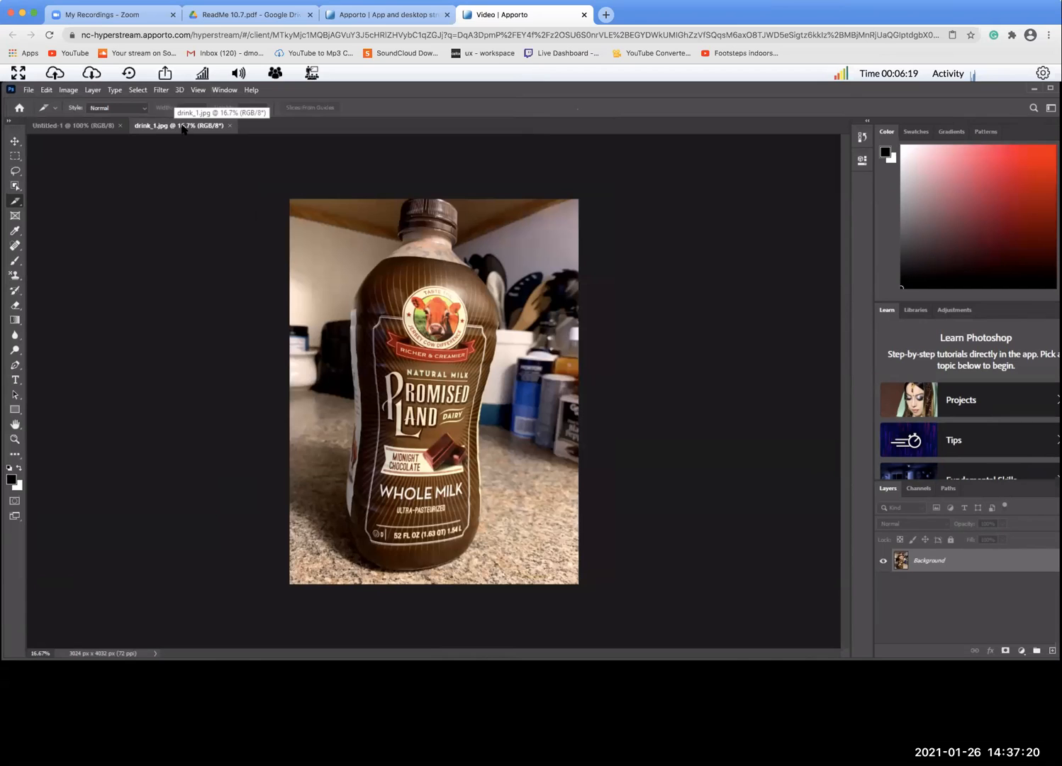
pyautogui.moveTo(182, 128); pyautogui.dragTo(746, 176)
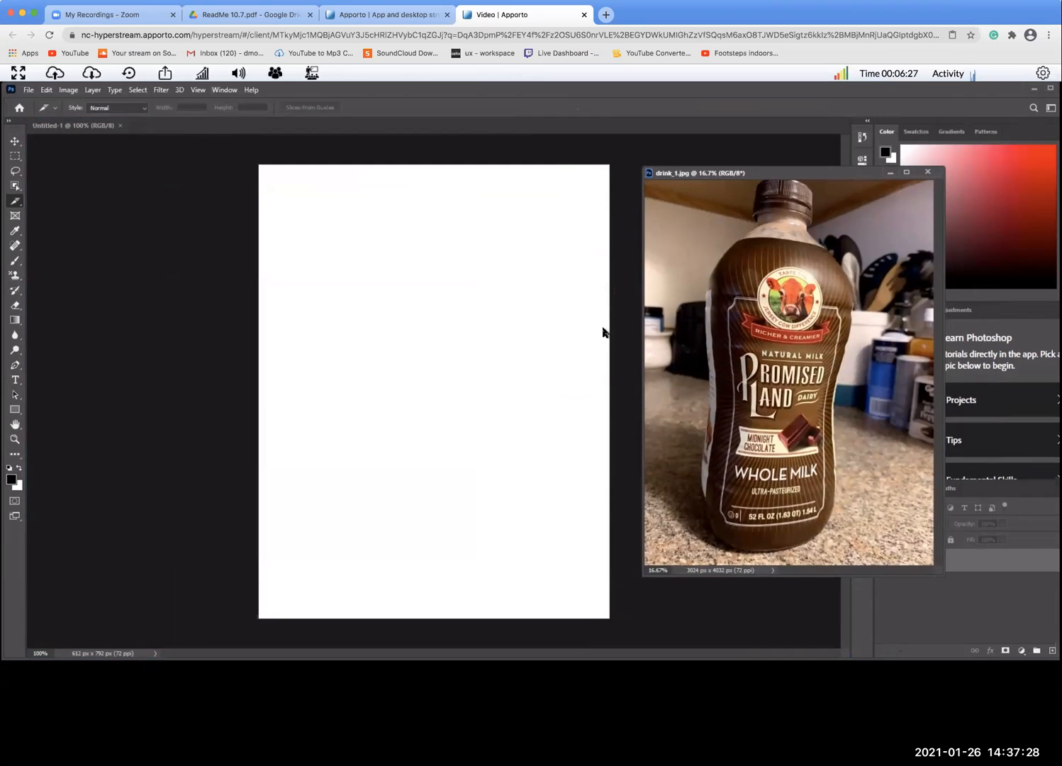
# Try copying the full-size drink_1 photo onto the blank page with the Move tool, and undo it
pyautogui.click(15, 141)
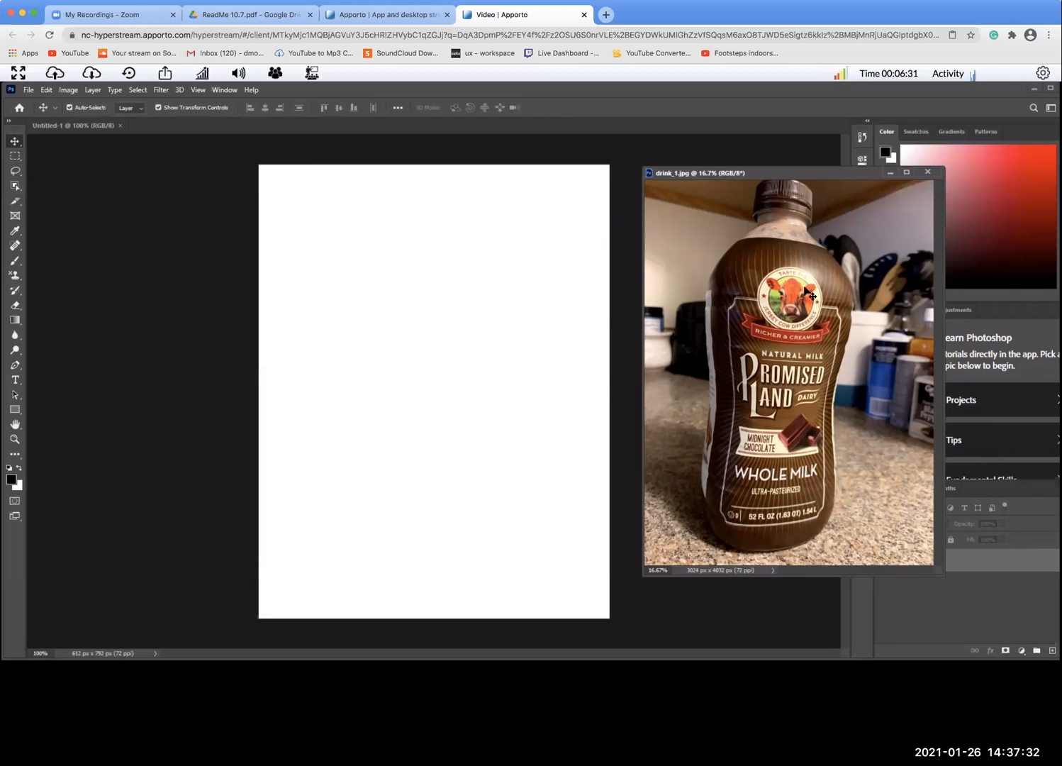
pyautogui.moveTo(801, 274); pyautogui.dragTo(468, 305)
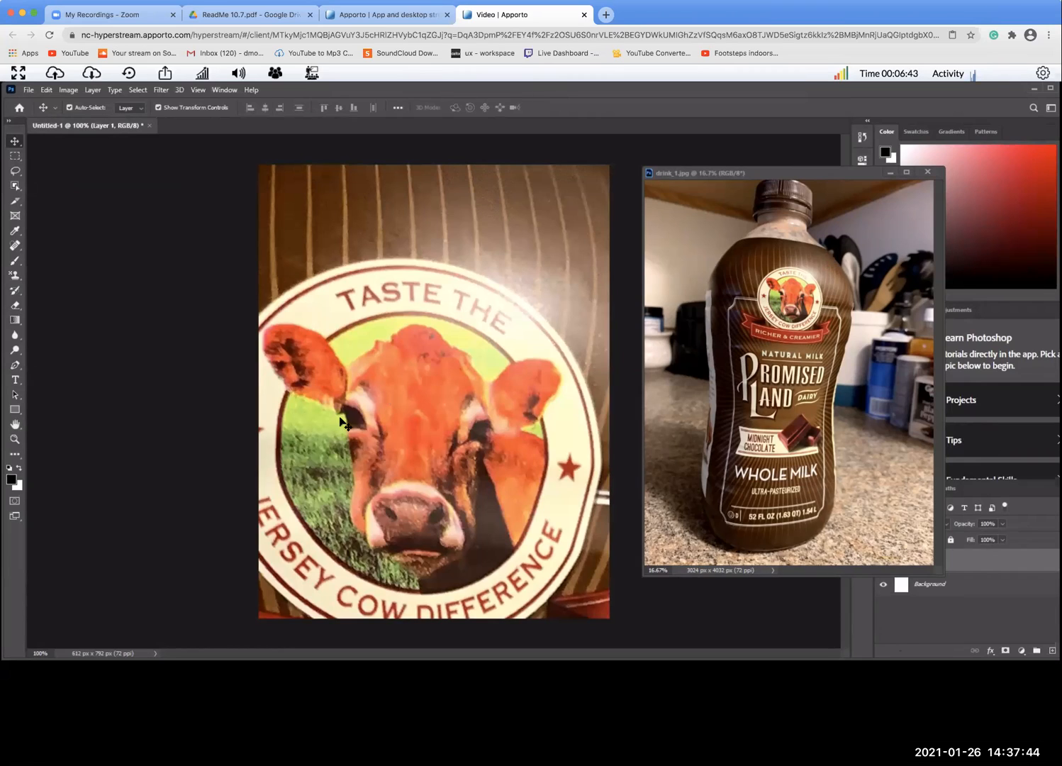
pyautogui.hotkey('ctrl', 'z')
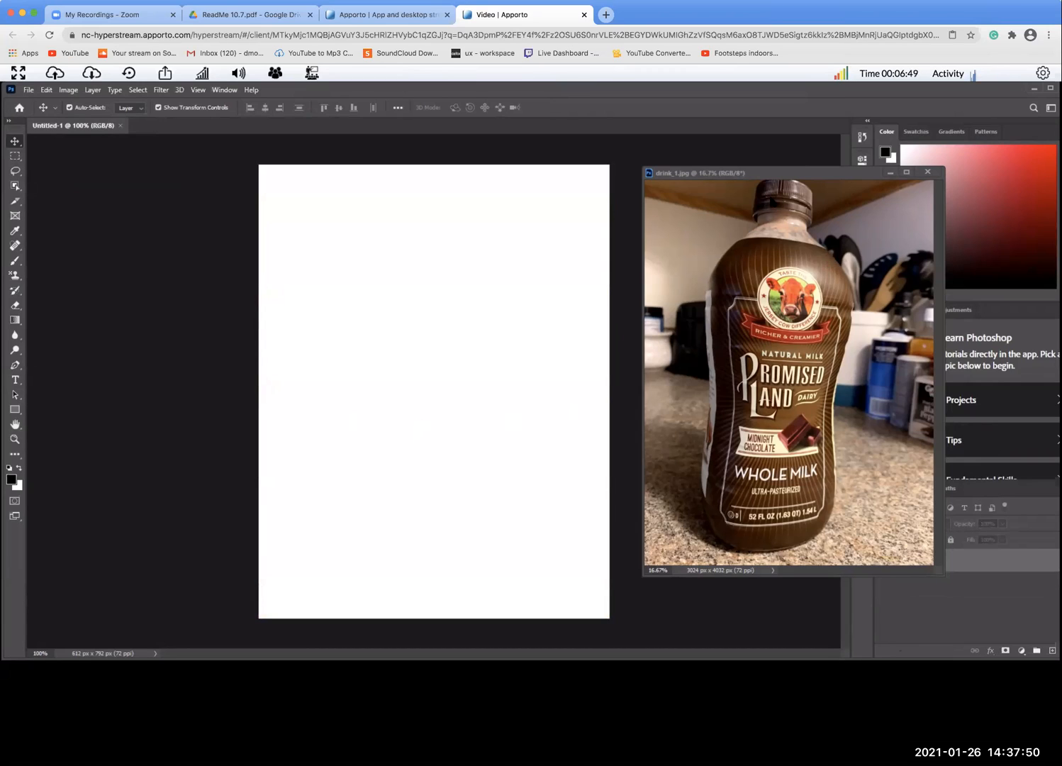
# Resize the drink_1.jpg image to a width of 4 inches with proportions linked
pyautogui.moveTo(779, 172); pyautogui.dragTo(559, 162)
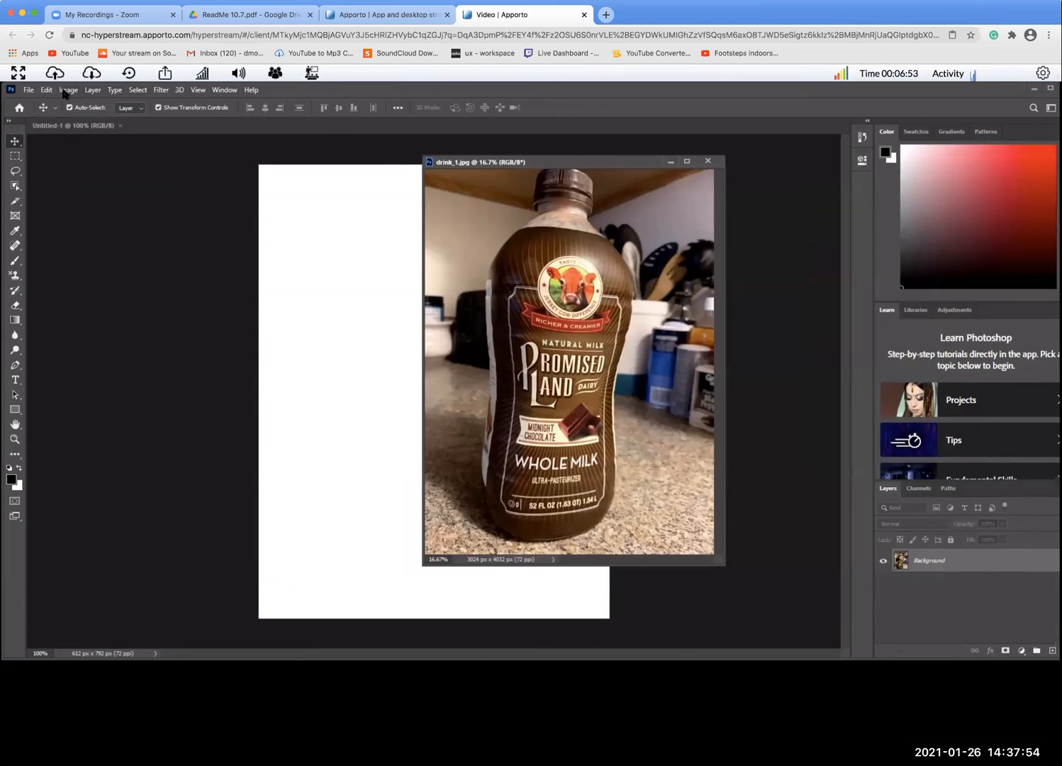
pyautogui.click(68, 90)
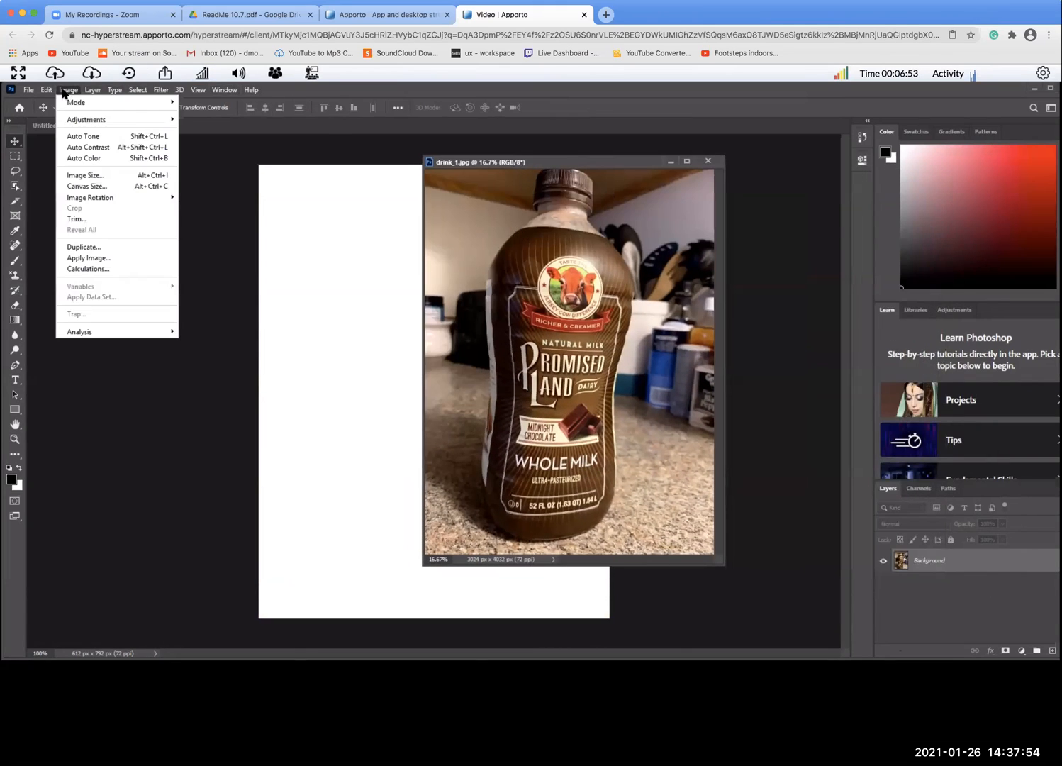
pyautogui.click(75, 176)
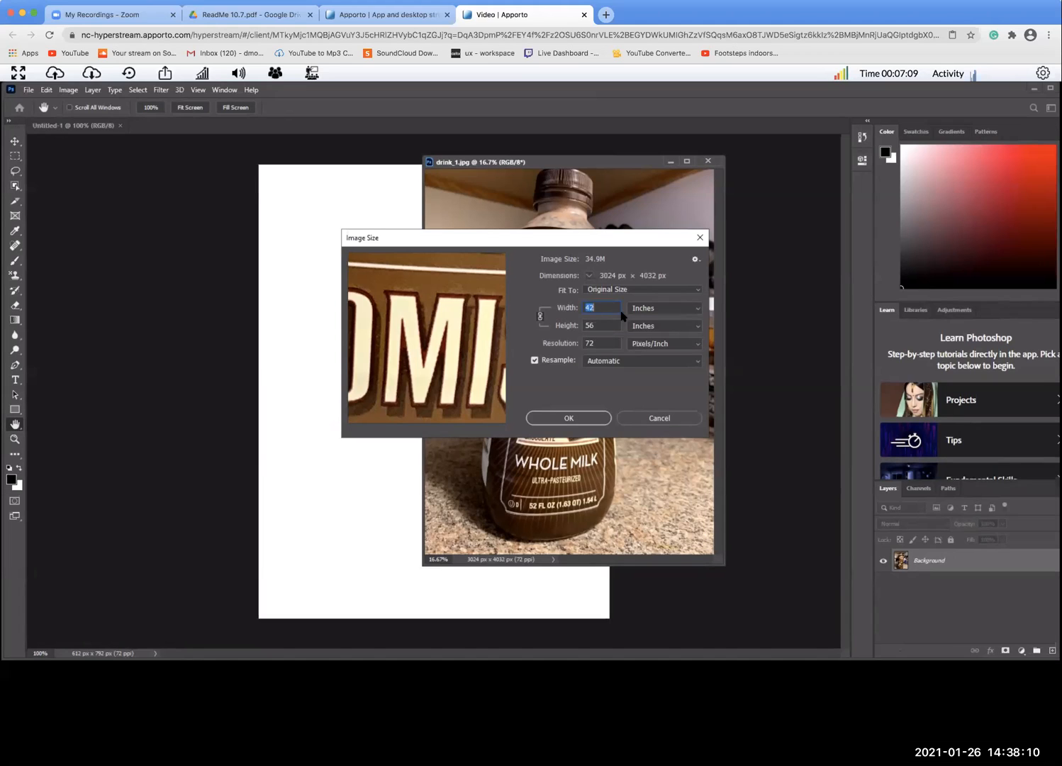
pyautogui.write('2')
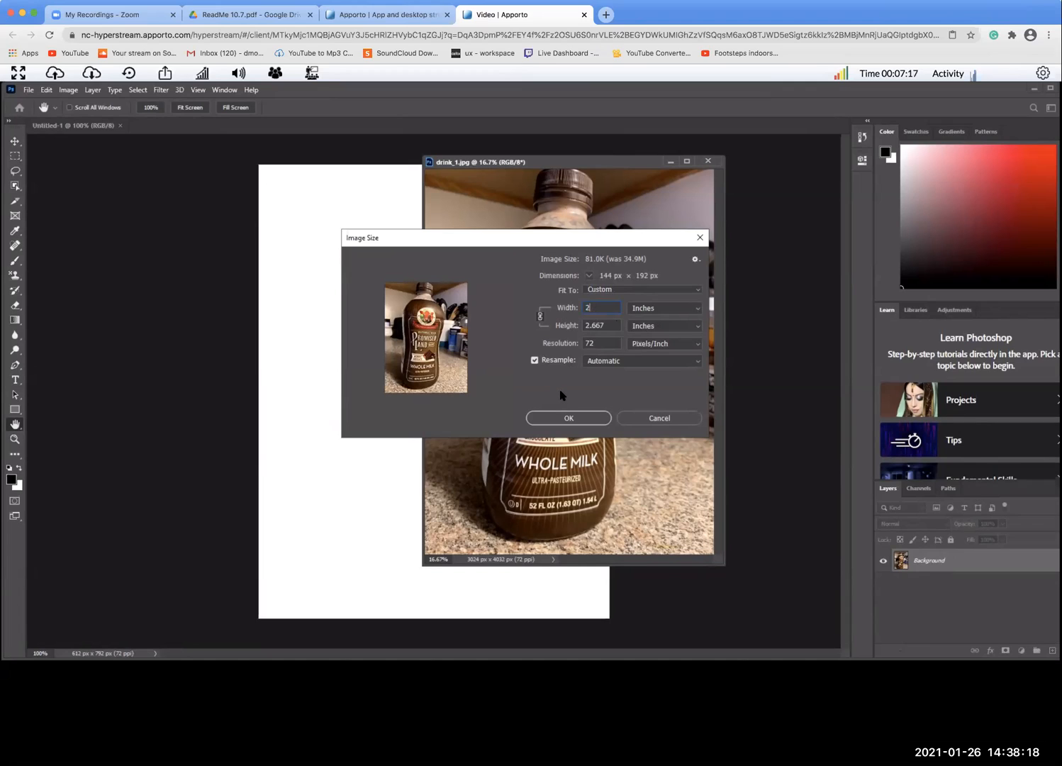
pyautogui.click(577, 309)
pyautogui.write('4')
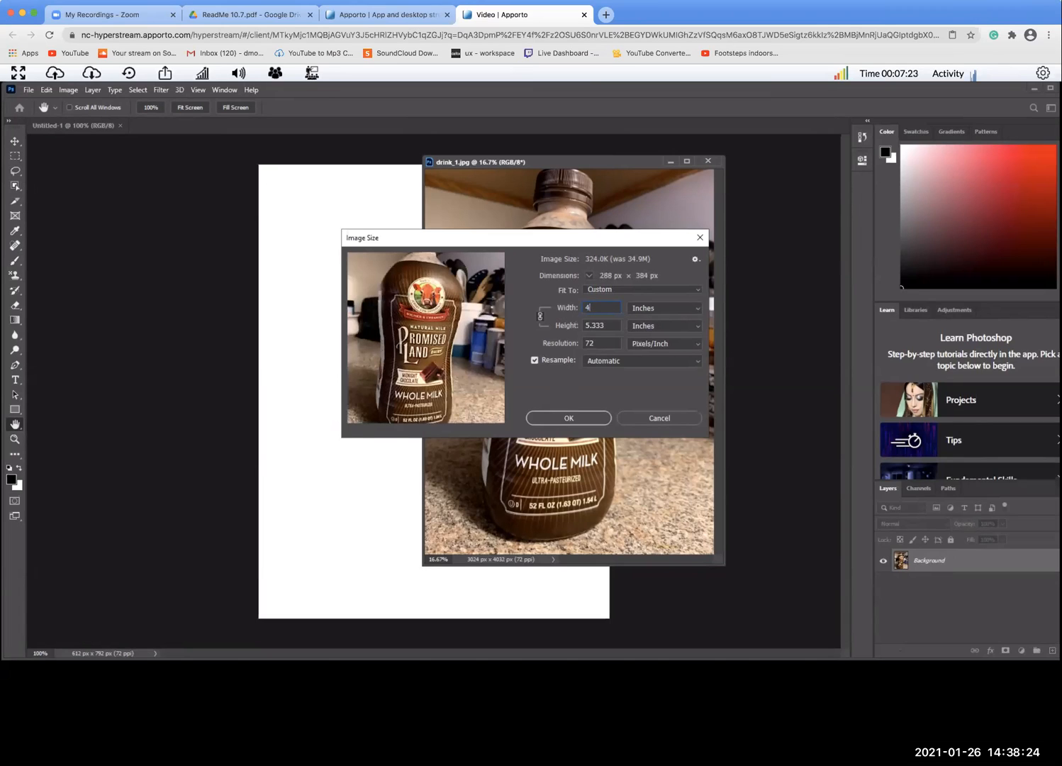
pyautogui.click(567, 418)
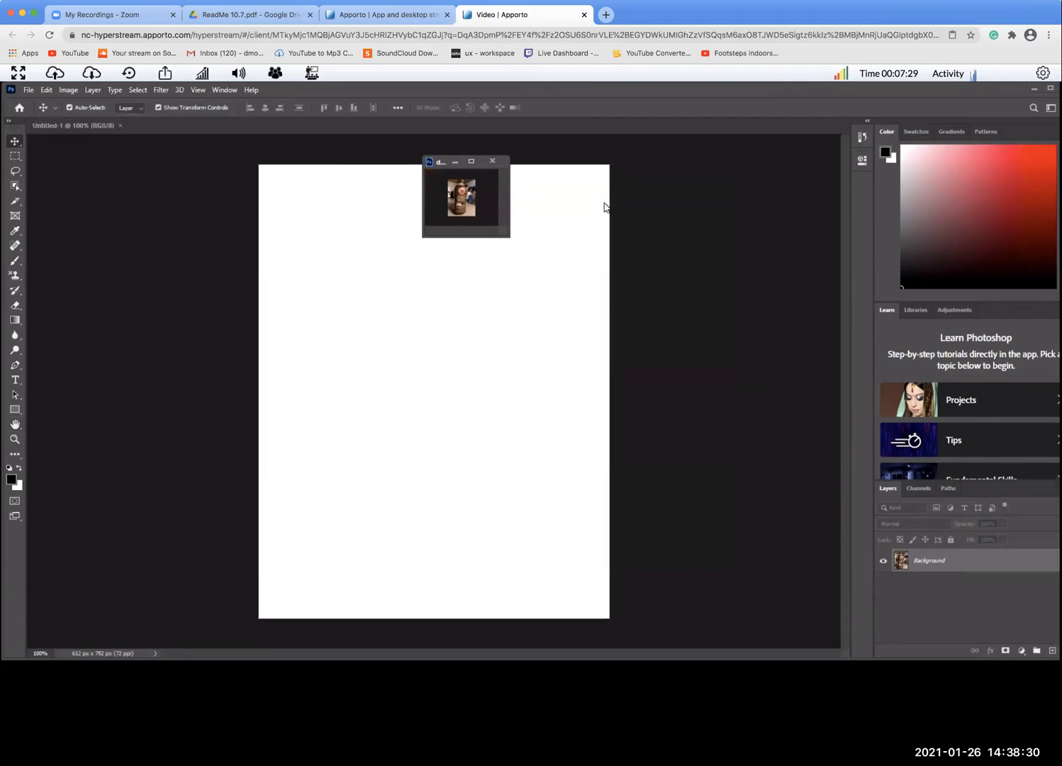
# View the resized drink_1.jpg at 100% beside the blank page and copy the photo onto the page
pyautogui.moveTo(508, 237); pyautogui.dragTo(642, 351)
pyautogui.moveTo(514, 162); pyautogui.dragTo(718, 164)
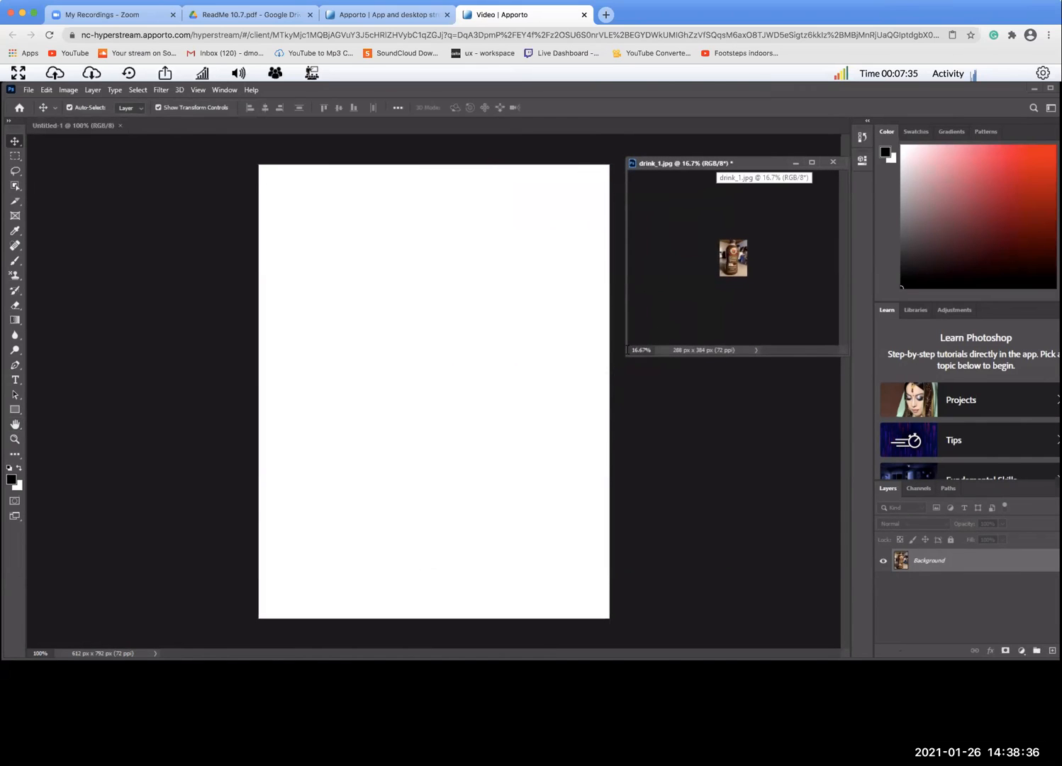
pyautogui.click(628, 350)
pyautogui.write('100')
pyautogui.press('Return')
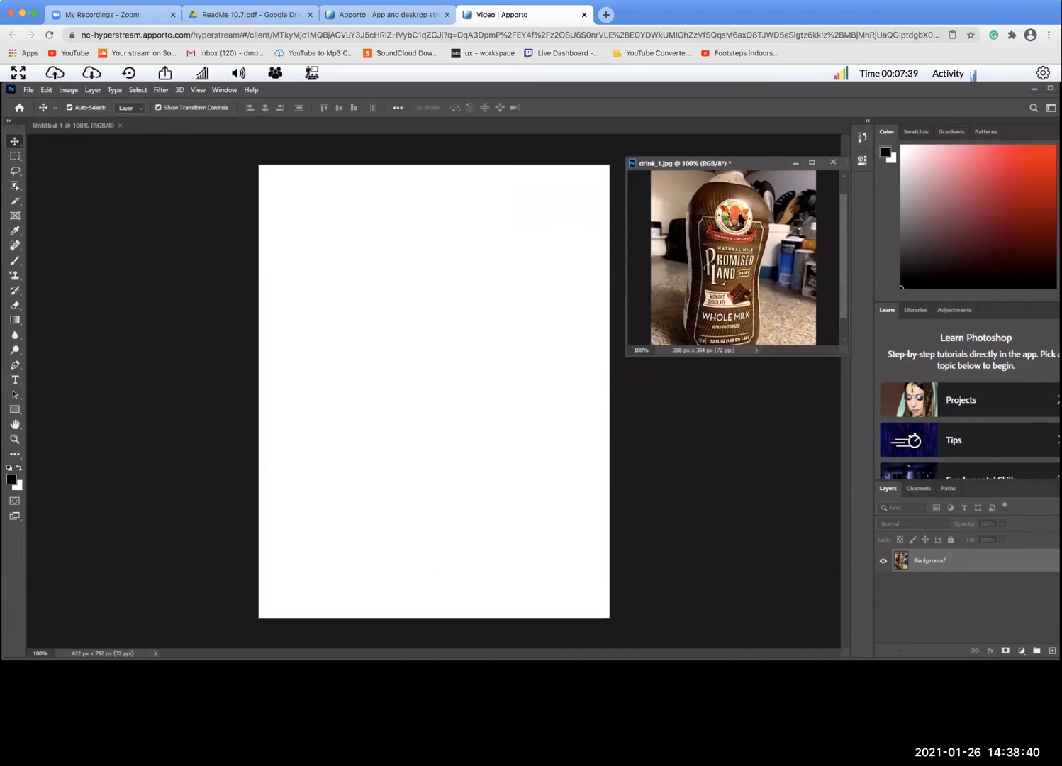
pyautogui.moveTo(744, 207); pyautogui.dragTo(379, 301)
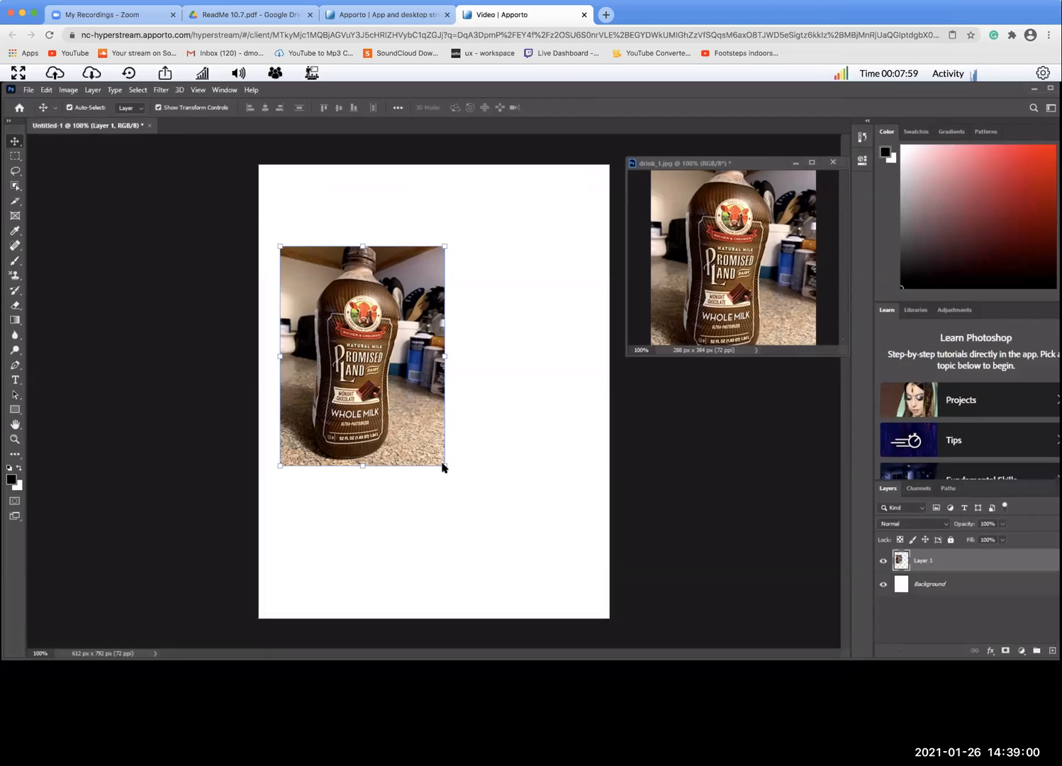
# Try scaling the bottle photo on the page to about 150 by 200 px and moving it to the page's upper right
pyautogui.press('ctrl')
pyautogui.moveTo(445, 465)
pyautogui.mouseDown()
pyautogui.moveTo(403, 427)
pyautogui.moveTo(430, 452)
pyautogui.moveTo(449, 425)
pyautogui.moveTo(476, 486)
pyautogui.moveTo(427, 450)
pyautogui.moveTo(453, 476)
pyautogui.moveTo(425, 443)
pyautogui.moveTo(461, 471)
pyautogui.mouseUp()
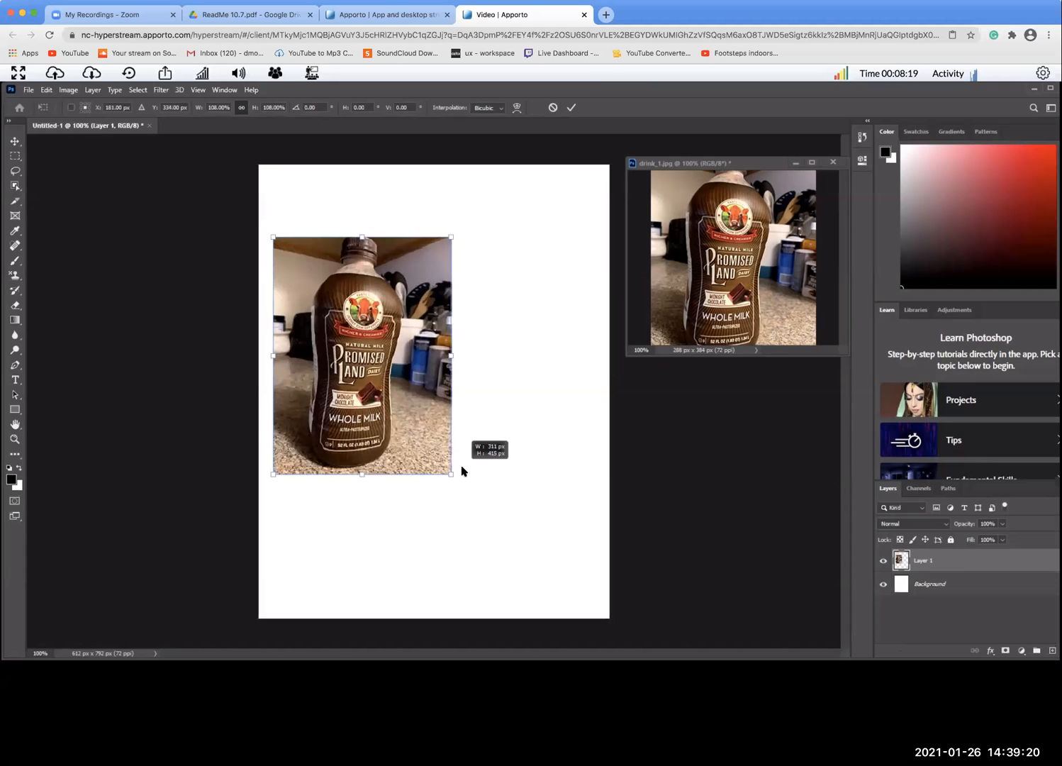
pyautogui.moveTo(462, 471); pyautogui.dragTo(461, 429)
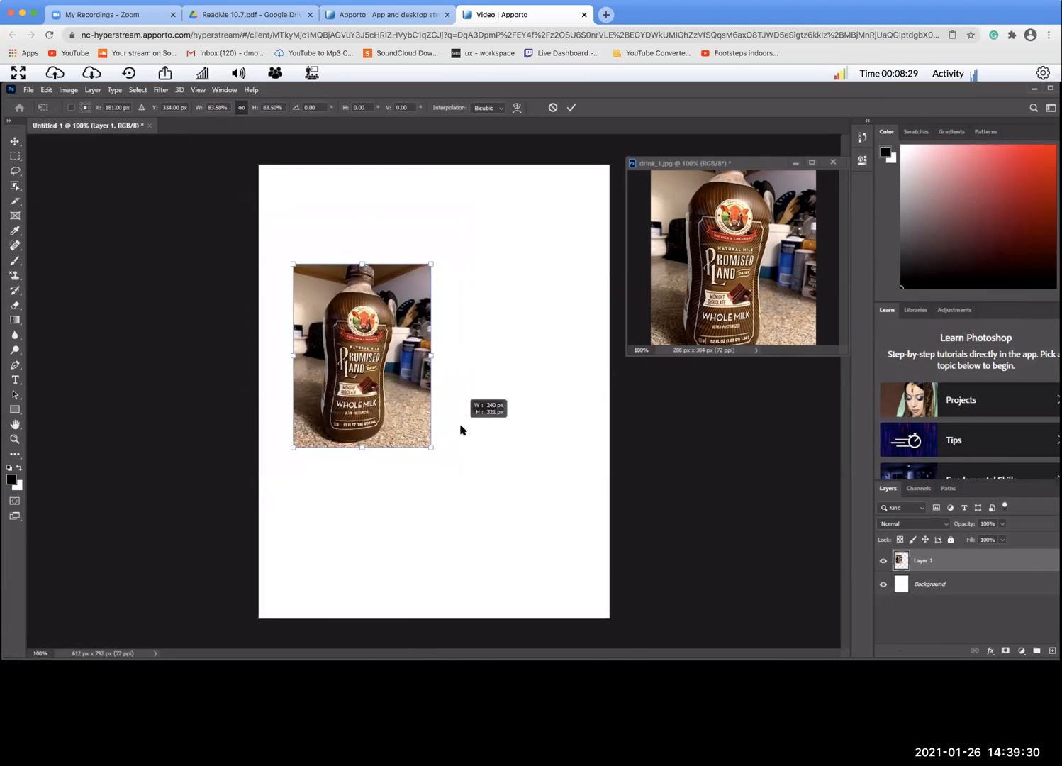
pyautogui.moveTo(461, 429)
pyautogui.mouseDown()
pyautogui.moveTo(424, 399)
pyautogui.moveTo(450, 423)
pyautogui.mouseUp()
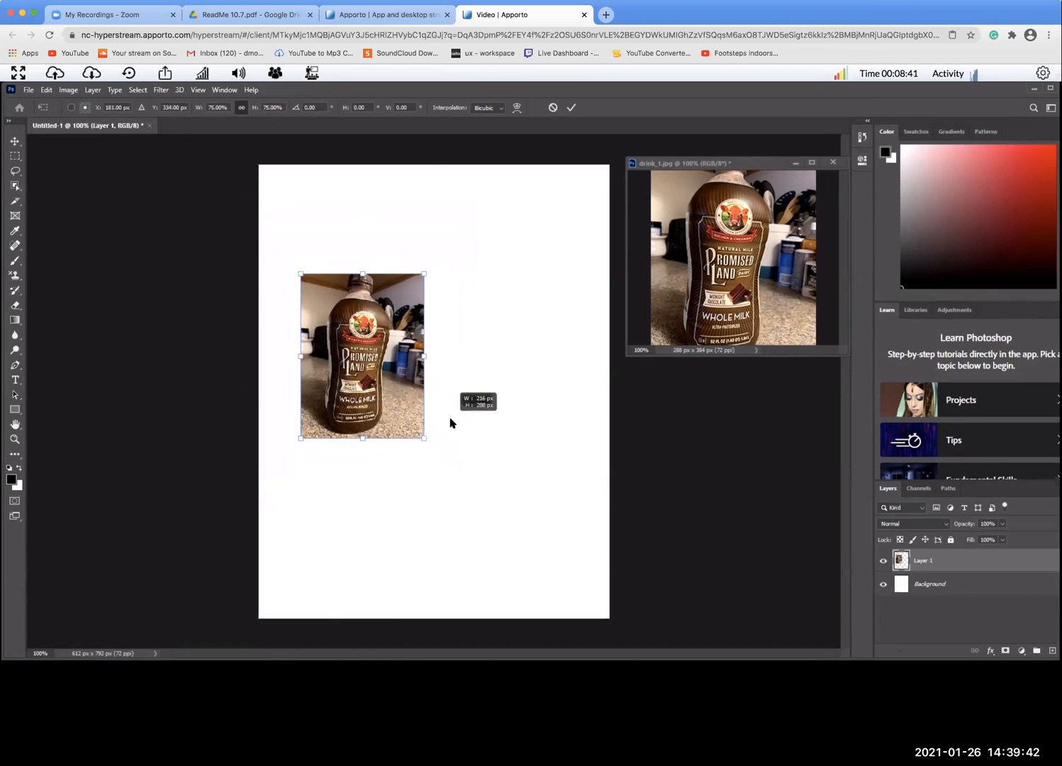
pyautogui.moveTo(453, 424); pyautogui.dragTo(437, 391)
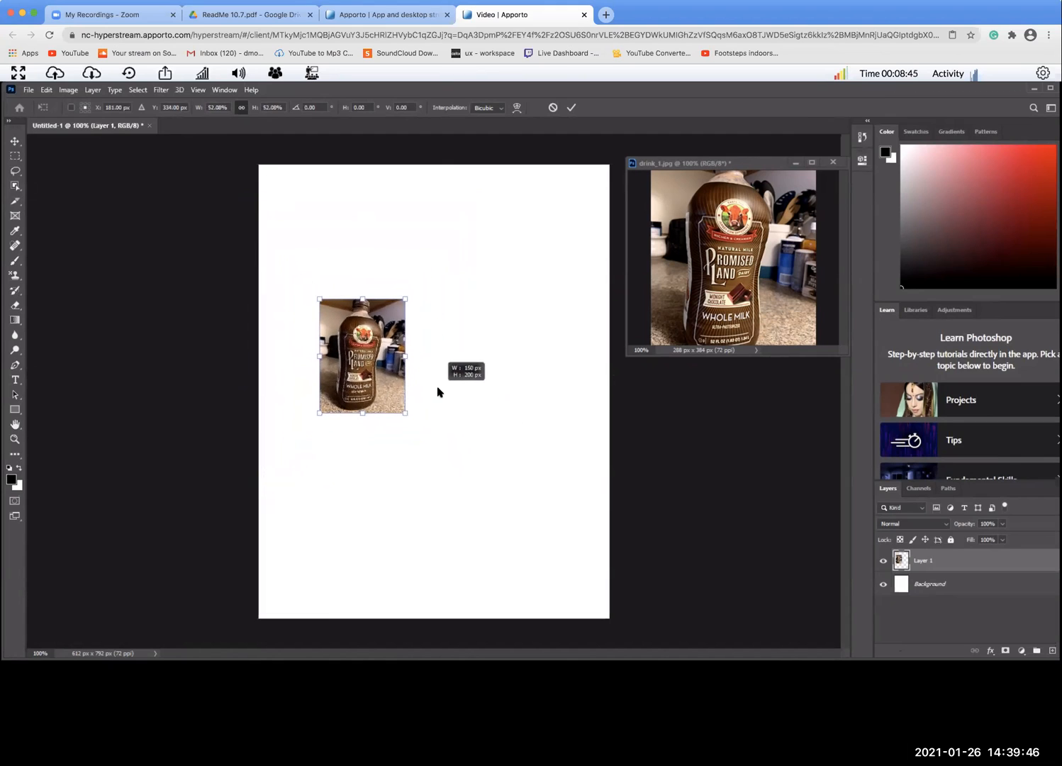
pyautogui.moveTo(358, 366); pyautogui.dragTo(532, 276)
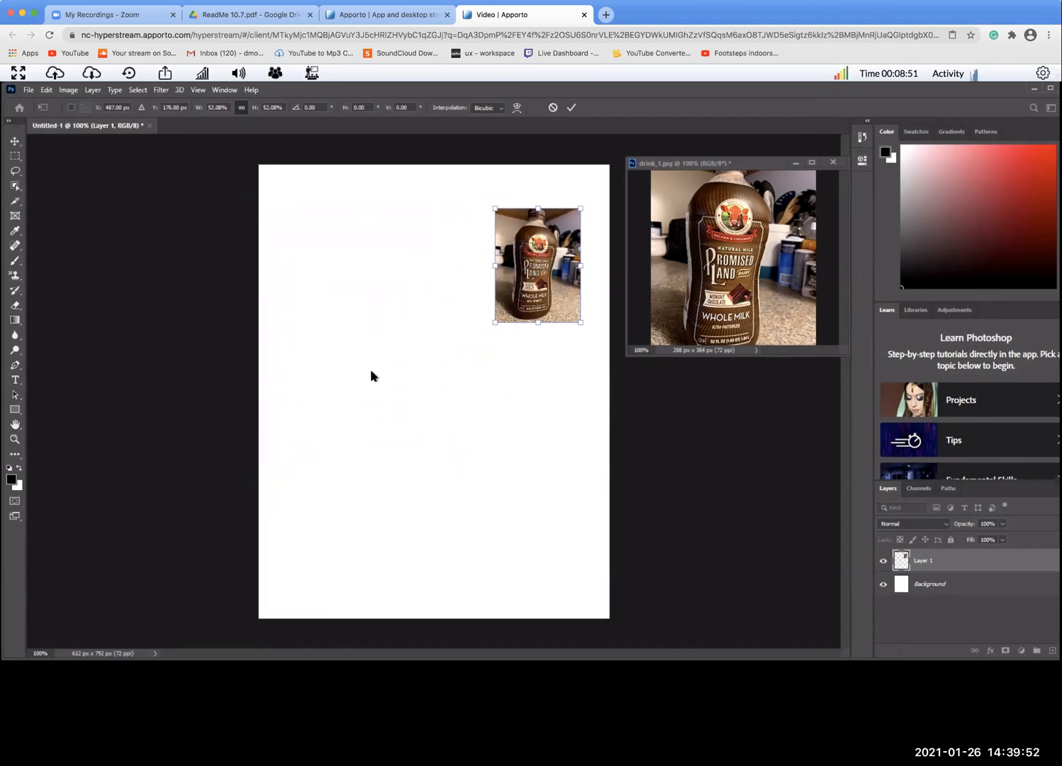
# Close the drink_1.jpg document without saving its changes
pyautogui.click(833, 162)
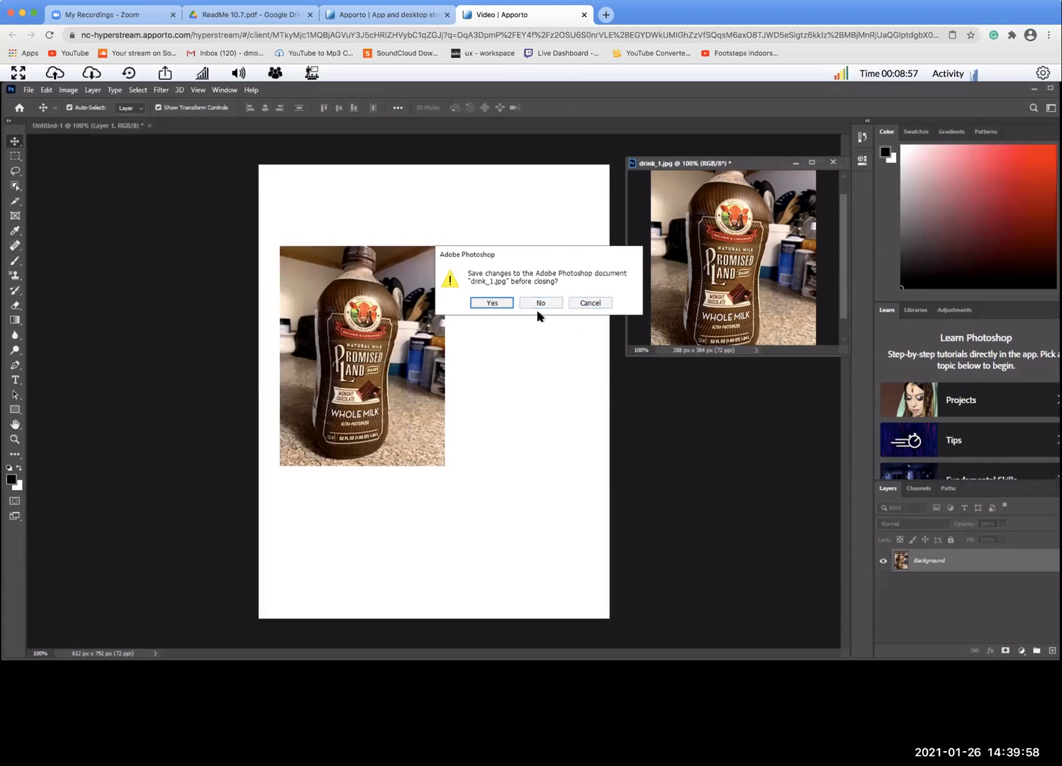
pyautogui.click(539, 303)
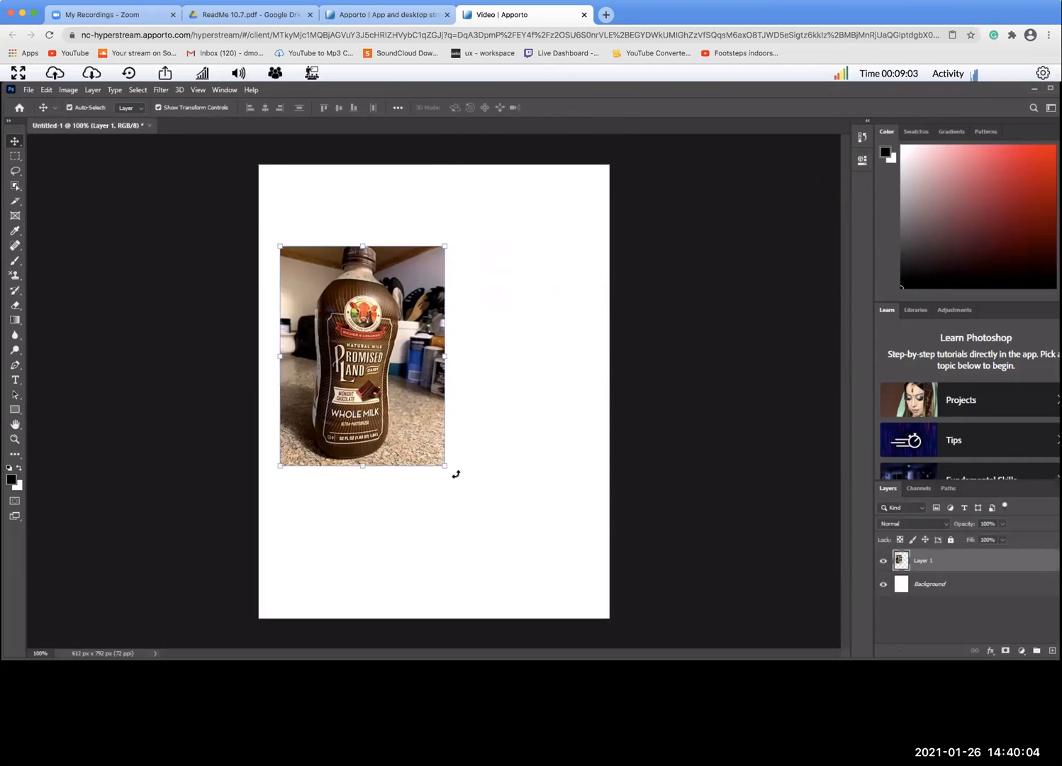
# Scale the bottle photo on the page to about 41% and place it near the page's upper-right corner
pyautogui.moveTo(446, 466); pyautogui.dragTo(558, 359)
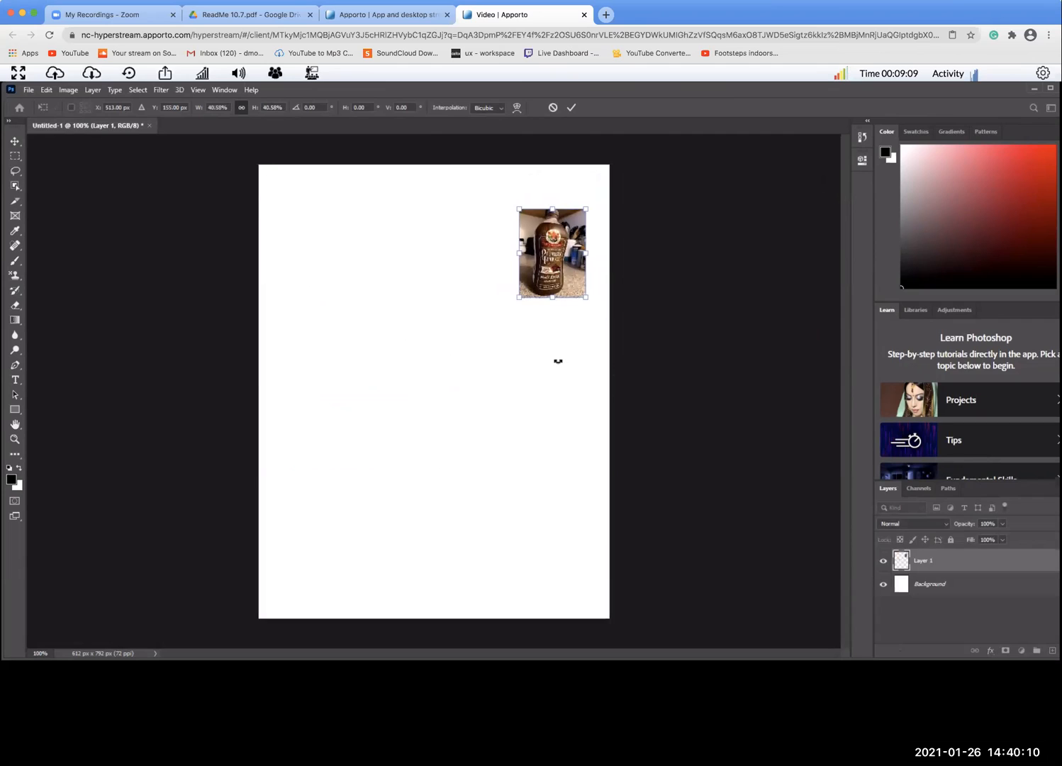
pyautogui.click(15, 143)
pyautogui.moveTo(565, 254); pyautogui.dragTo(566, 267)
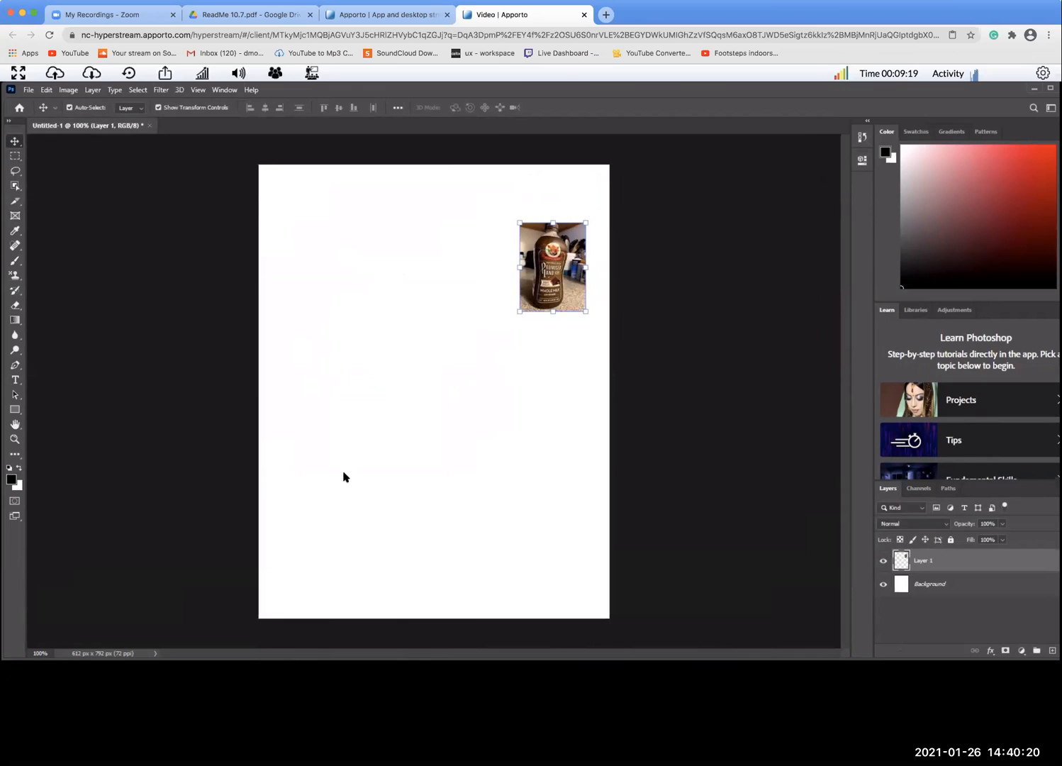
# Open the drink_2 photo and float it in its own window over the page document
pyautogui.click(27, 95)
pyautogui.click(31, 111)
pyautogui.click(130, 197)
pyautogui.doubleClick(129, 197)
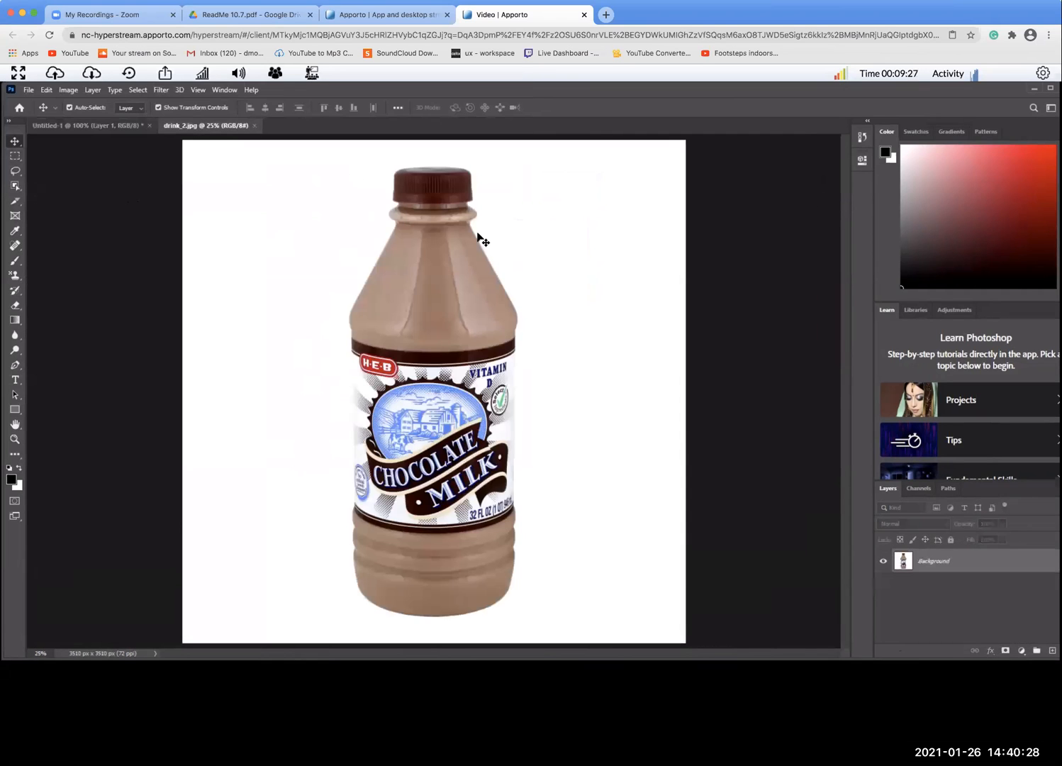
pyautogui.moveTo(215, 132); pyautogui.dragTo(485, 153)
pyautogui.moveTo(612, 157); pyautogui.dragTo(546, 83)
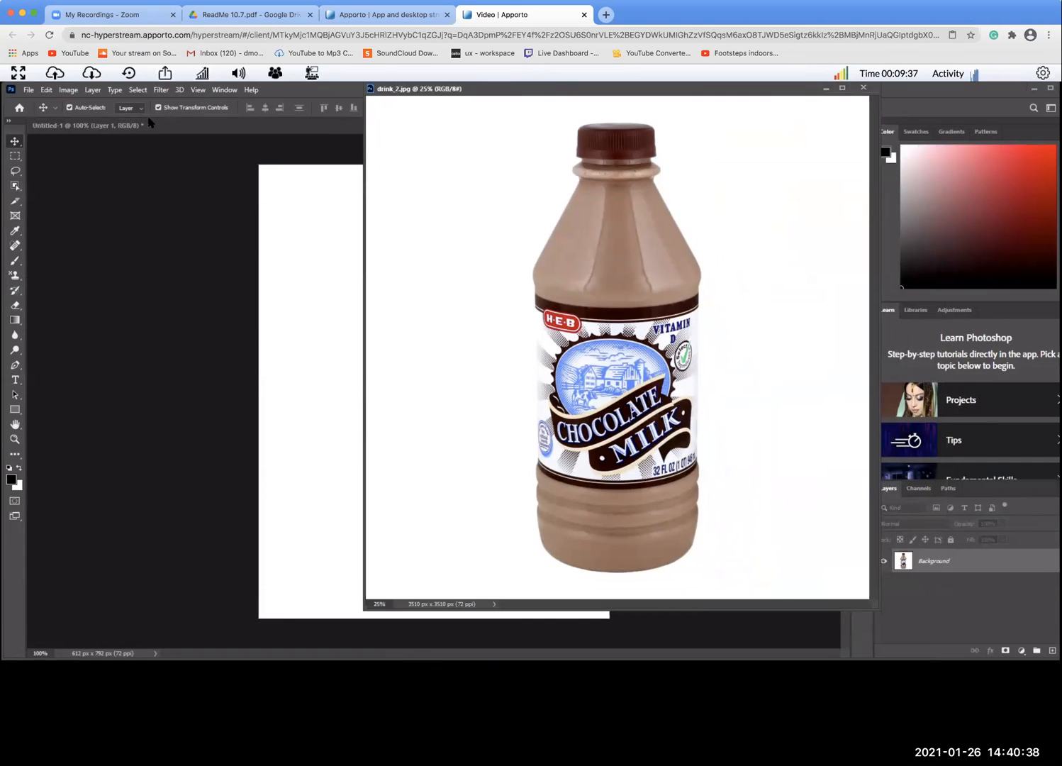
# Resize the drink_2 image to 4 by 4 inches at 72 pixels/inch
pyautogui.click(69, 90)
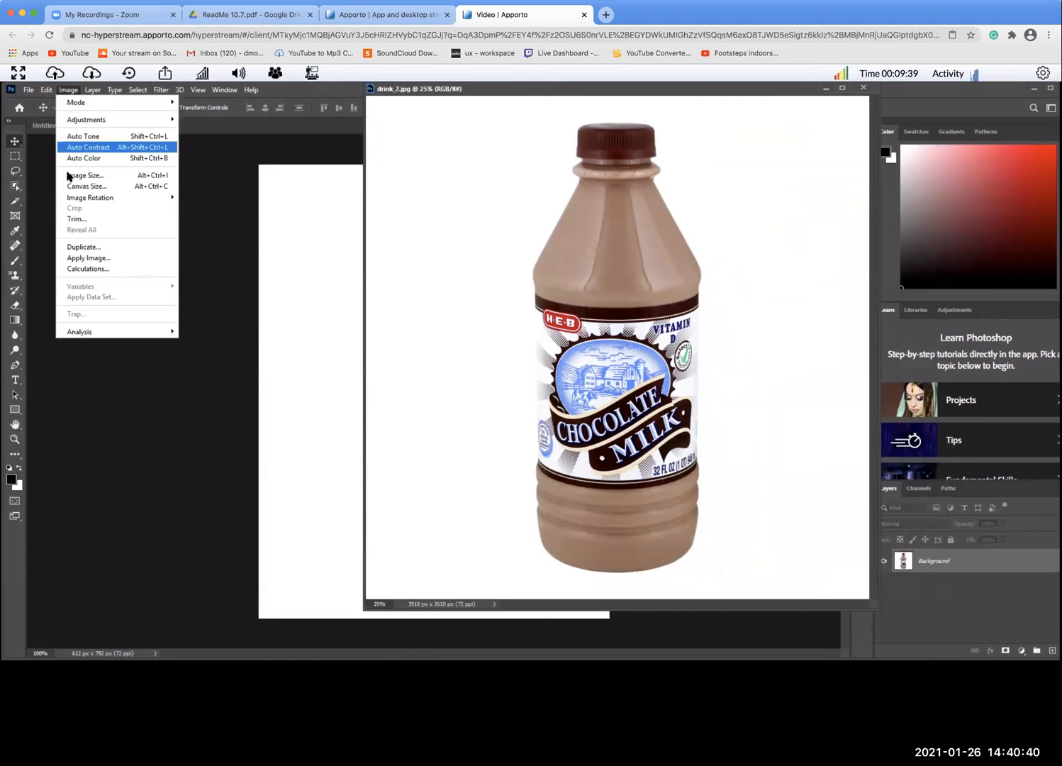
pyautogui.click(82, 177)
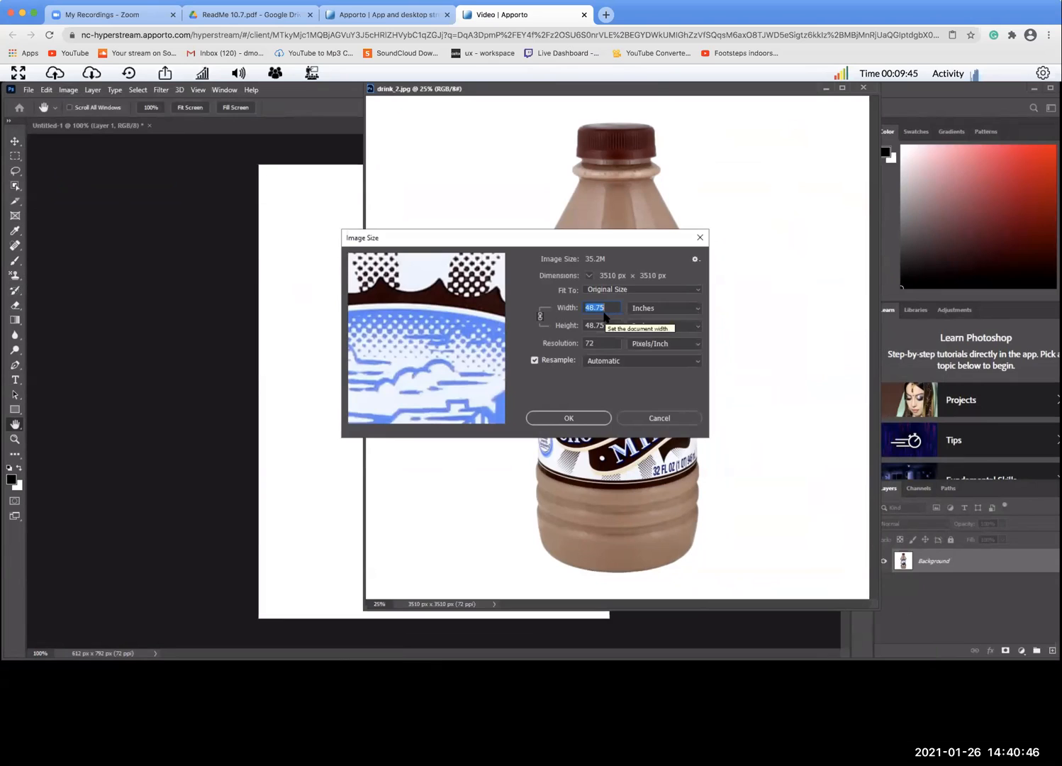
pyautogui.write('4')
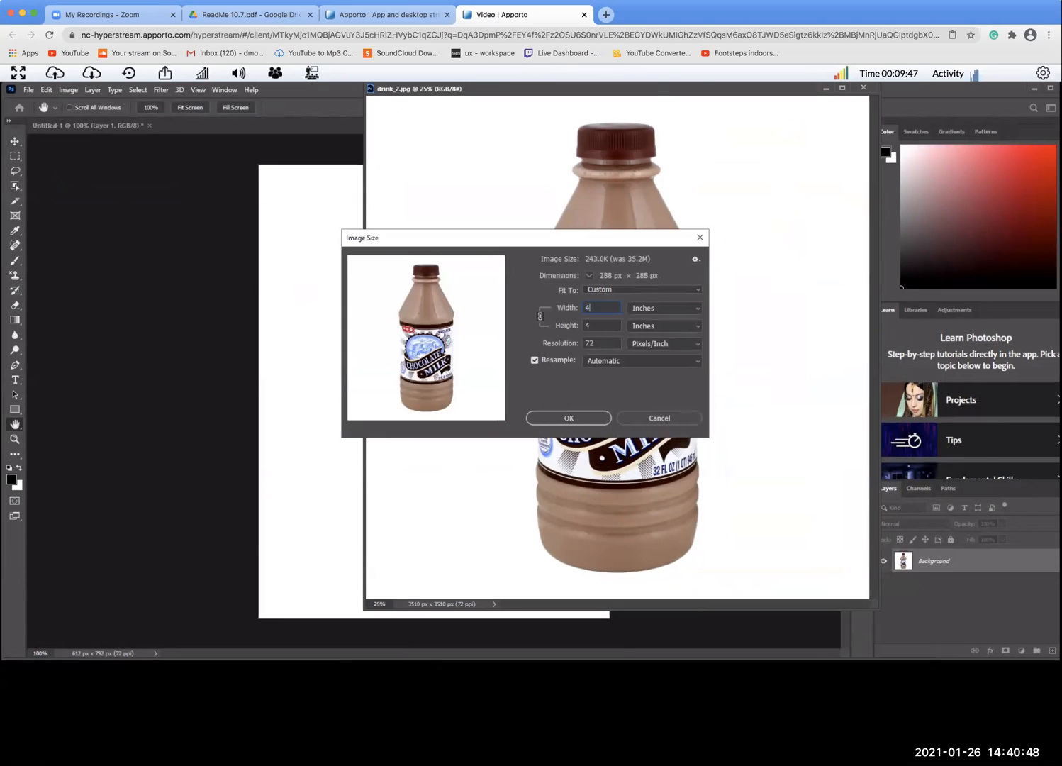
pyautogui.click(568, 418)
# Copy the drink_2 bottle photo onto the page document and place it in the page's lower-left corner
pyautogui.press('v')
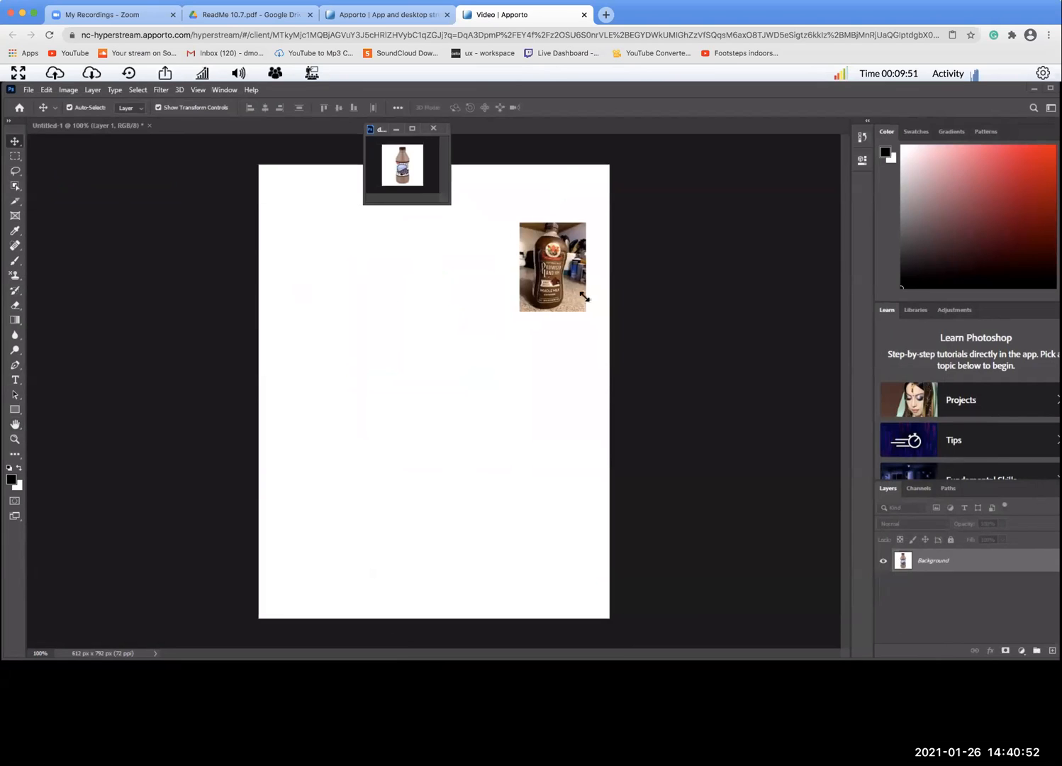
pyautogui.moveTo(448, 205); pyautogui.dragTo(621, 331)
pyautogui.moveTo(547, 129); pyautogui.dragTo(742, 92)
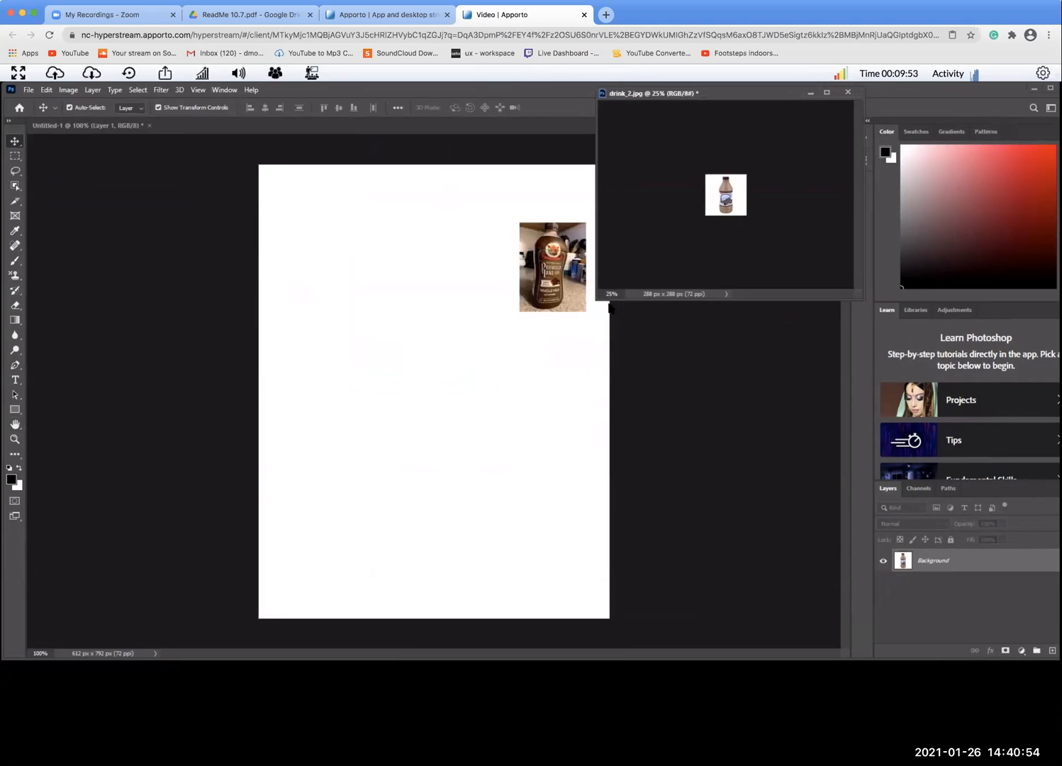
pyautogui.click(612, 293)
pyautogui.write('100')
pyautogui.press('Return')
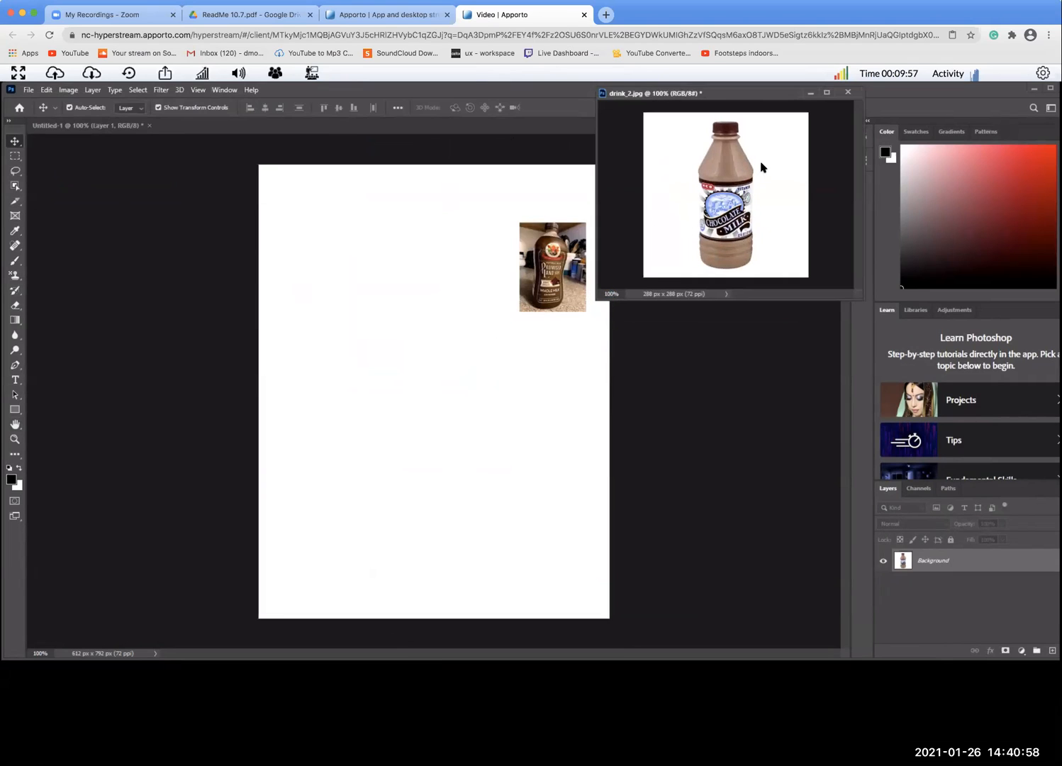
pyautogui.moveTo(707, 200); pyautogui.dragTo(391, 424)
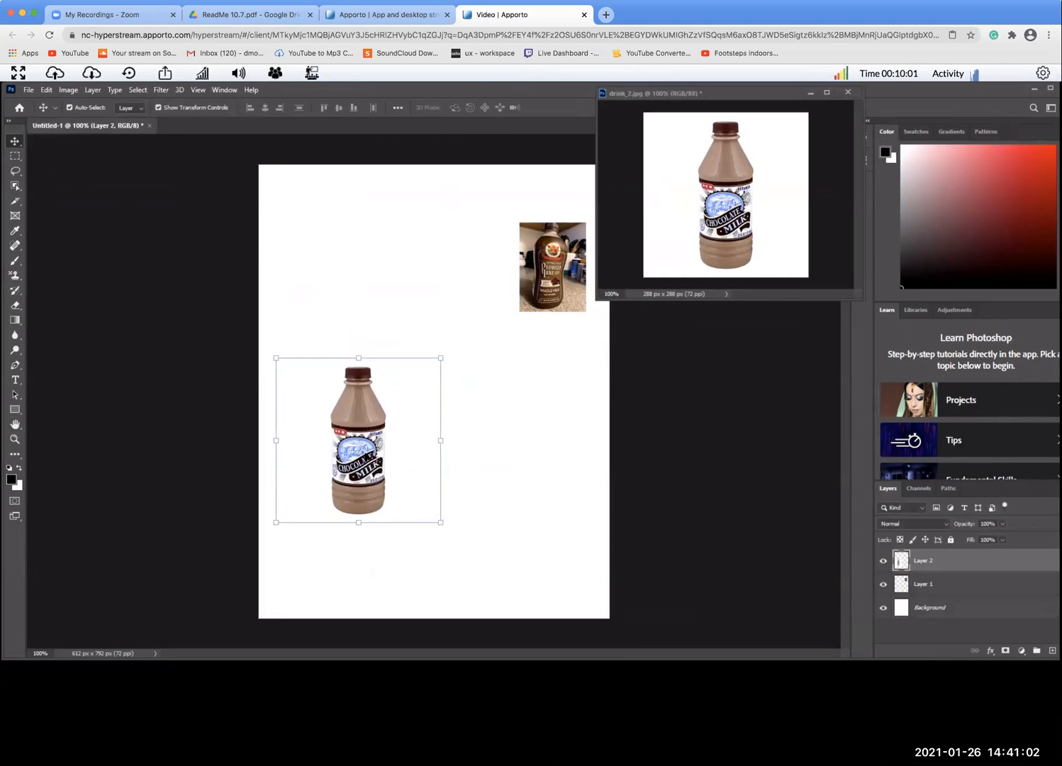
pyautogui.moveTo(386, 448); pyautogui.dragTo(350, 497)
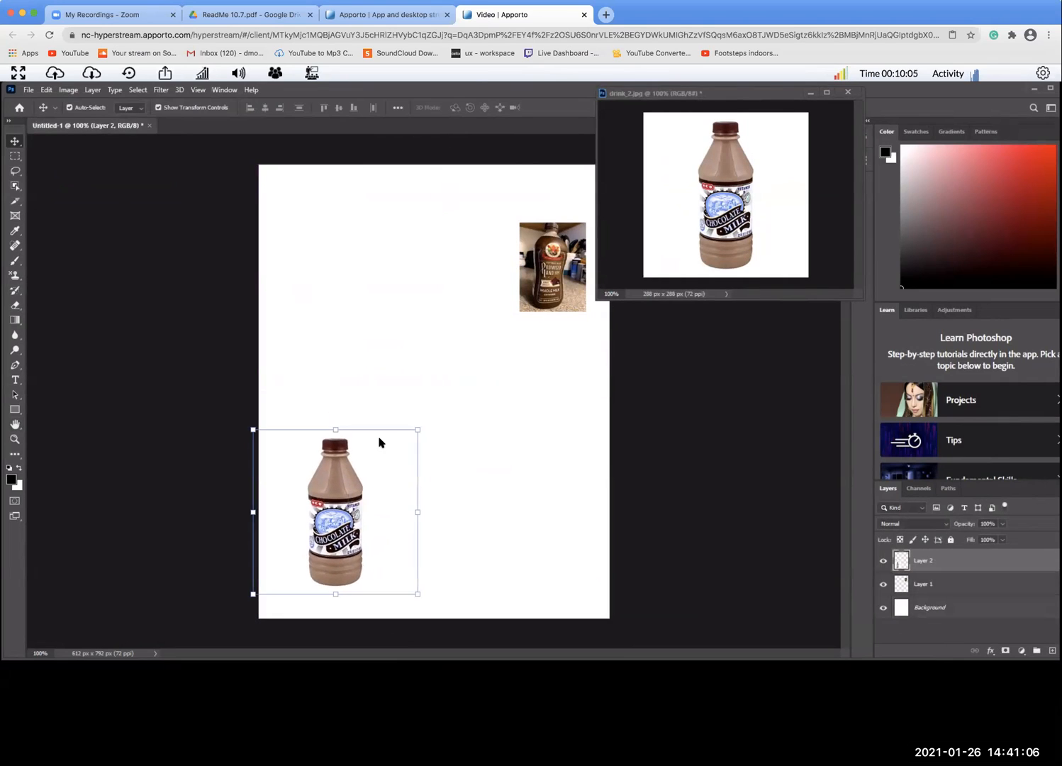
pyautogui.click(387, 400)
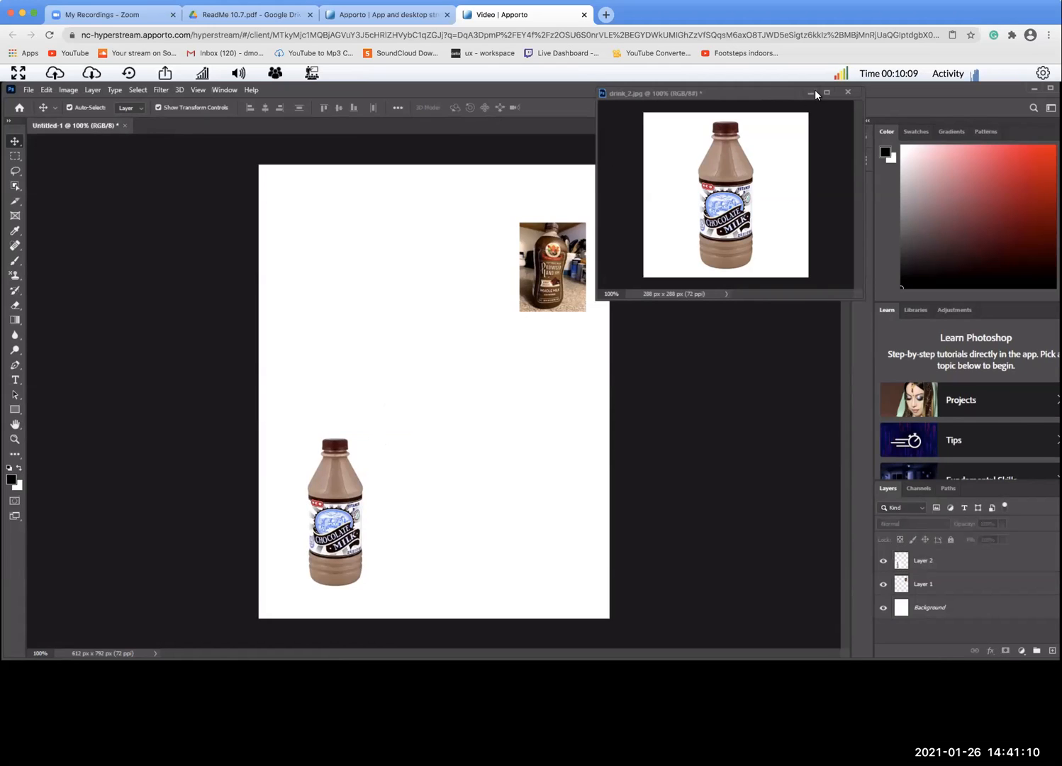
# Close the drink_2.jpg document without saving its changes
pyautogui.click(848, 92)
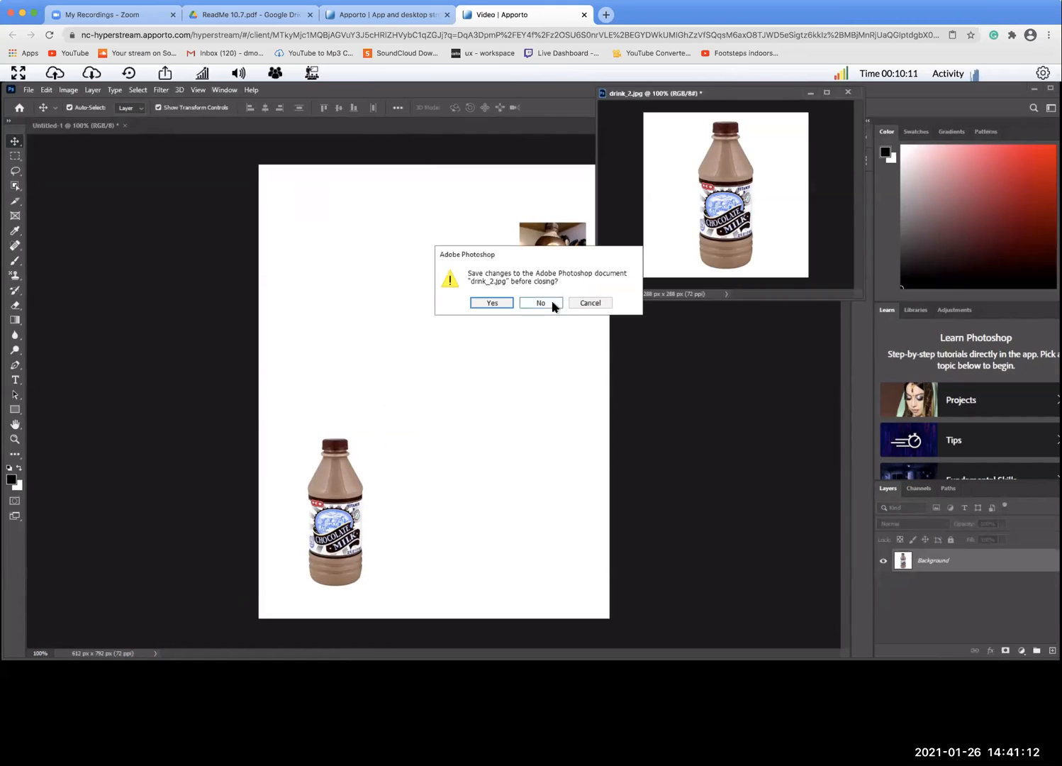
pyautogui.click(551, 302)
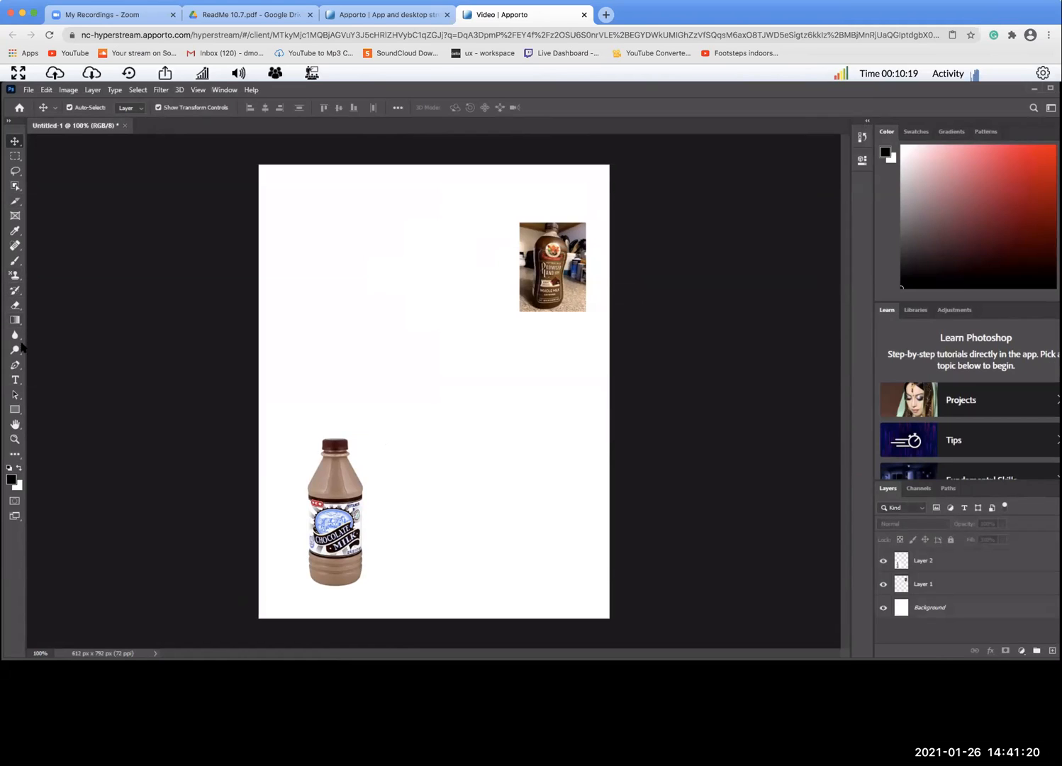
# Add a text box across the top of the page reading "The Freshest Chocolate milk"
pyautogui.click(15, 380)
pyautogui.moveTo(270, 165); pyautogui.dragTo(600, 219)
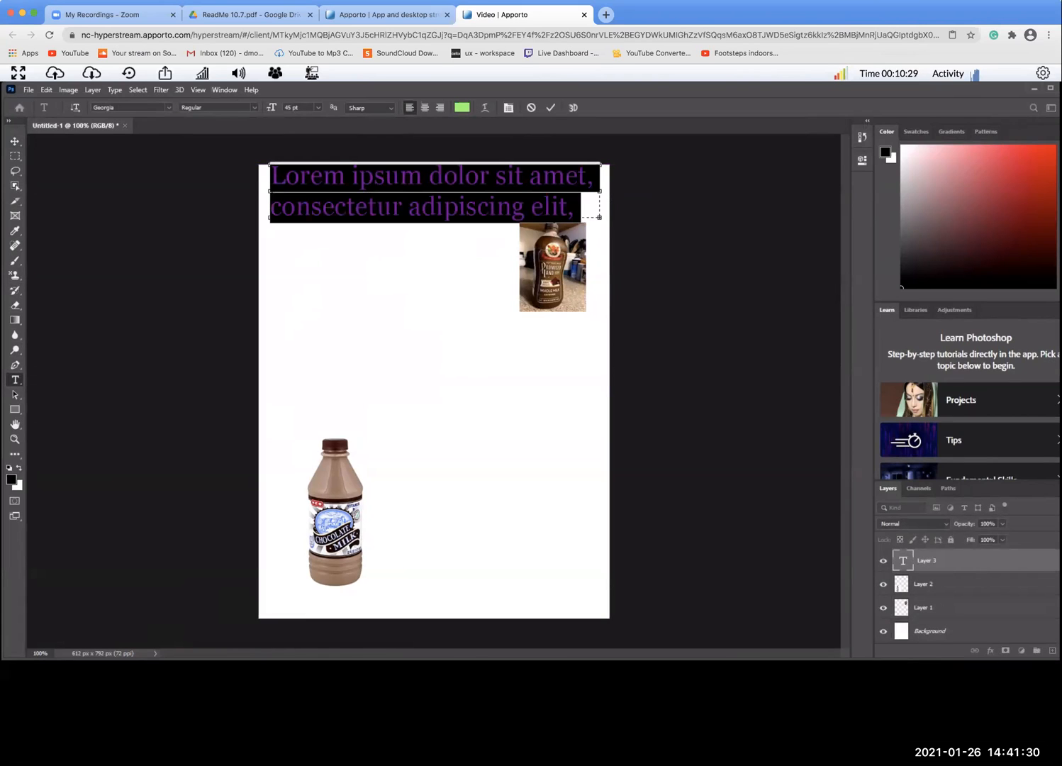
pyautogui.write('The Fre')
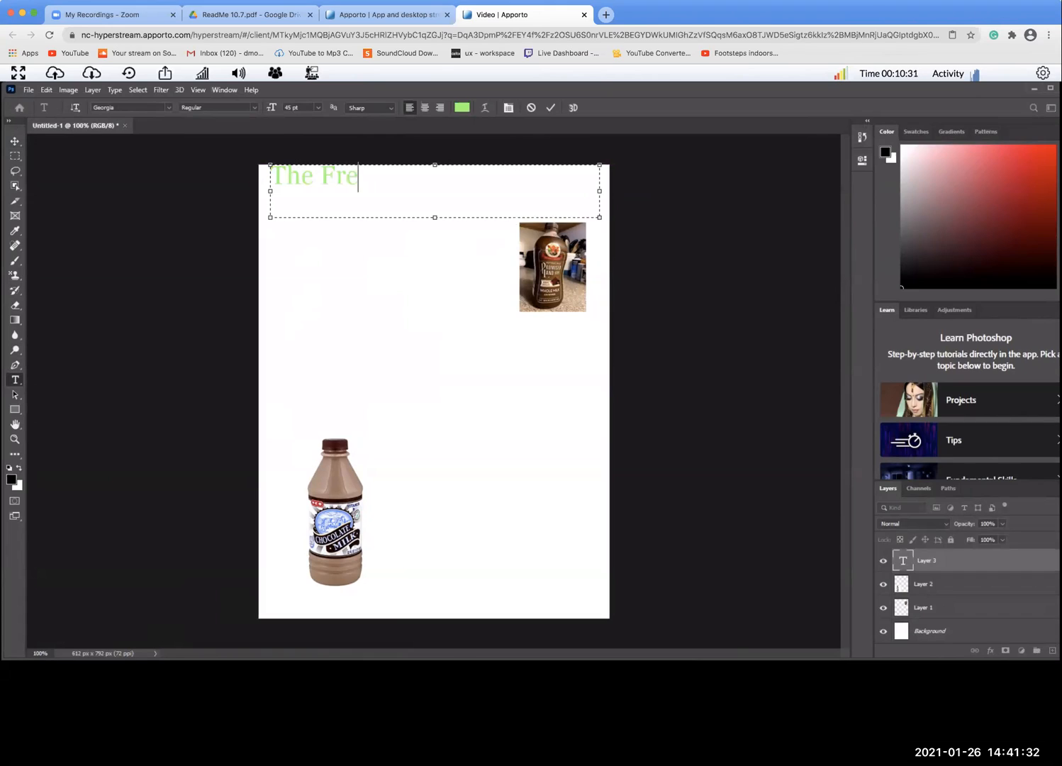
pyautogui.write('shest C')
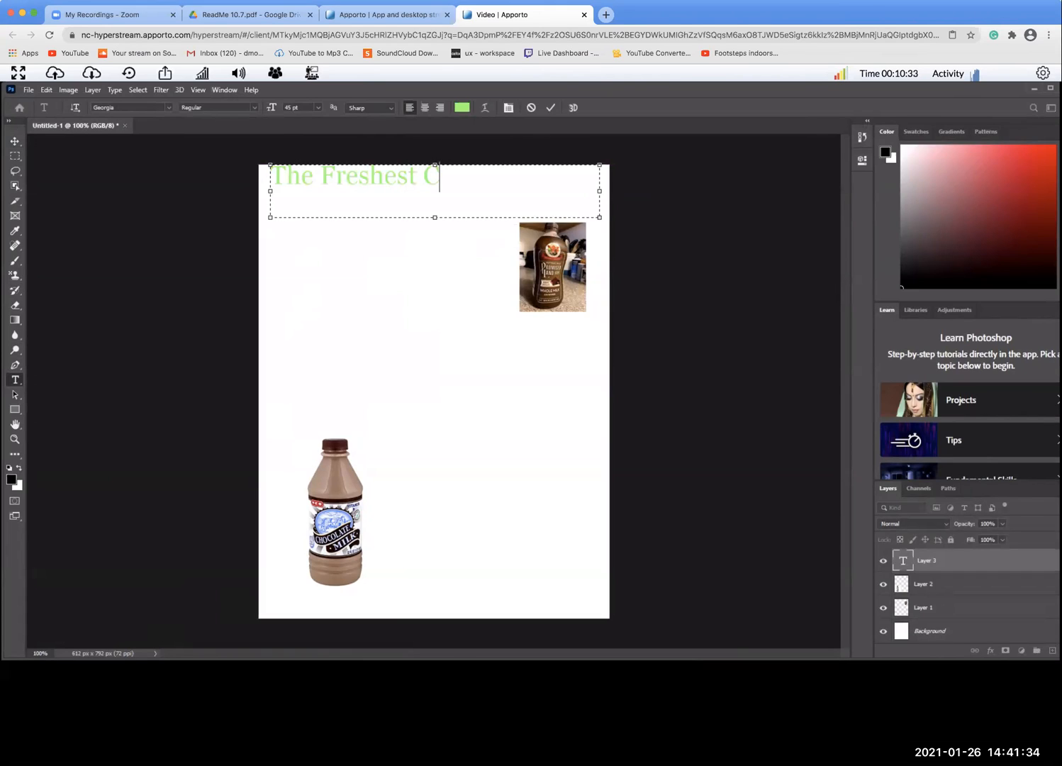
pyautogui.write('hocoloate')
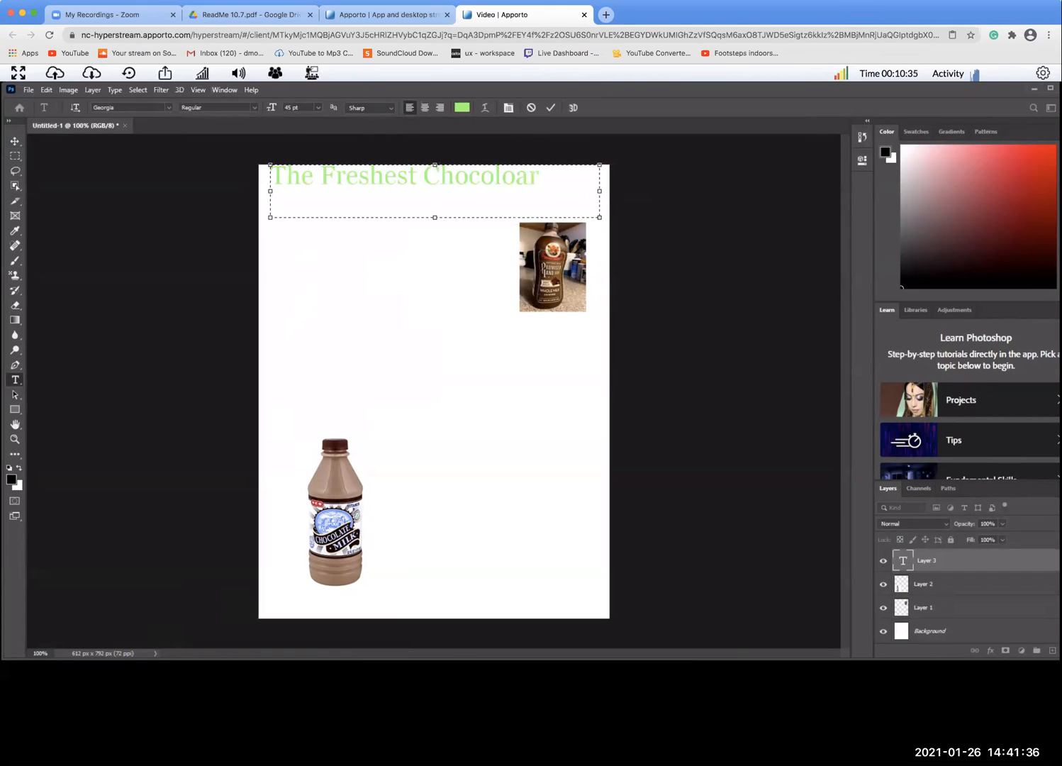
pyautogui.press('BackSpace')
pyautogui.press('BackSpace')
pyautogui.press('BackSpace')
pyautogui.press('BackSpace')
pyautogui.write('ate milk')
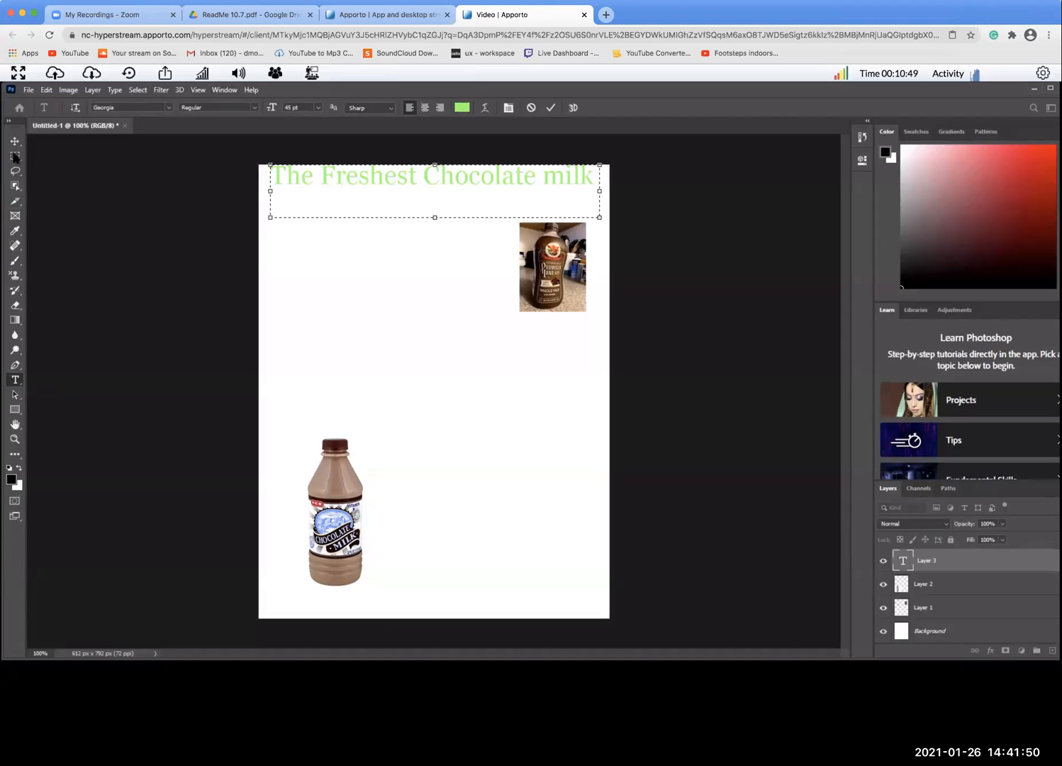
# Change the title text's color to a dark brown
pyautogui.tripleClick(434, 180)
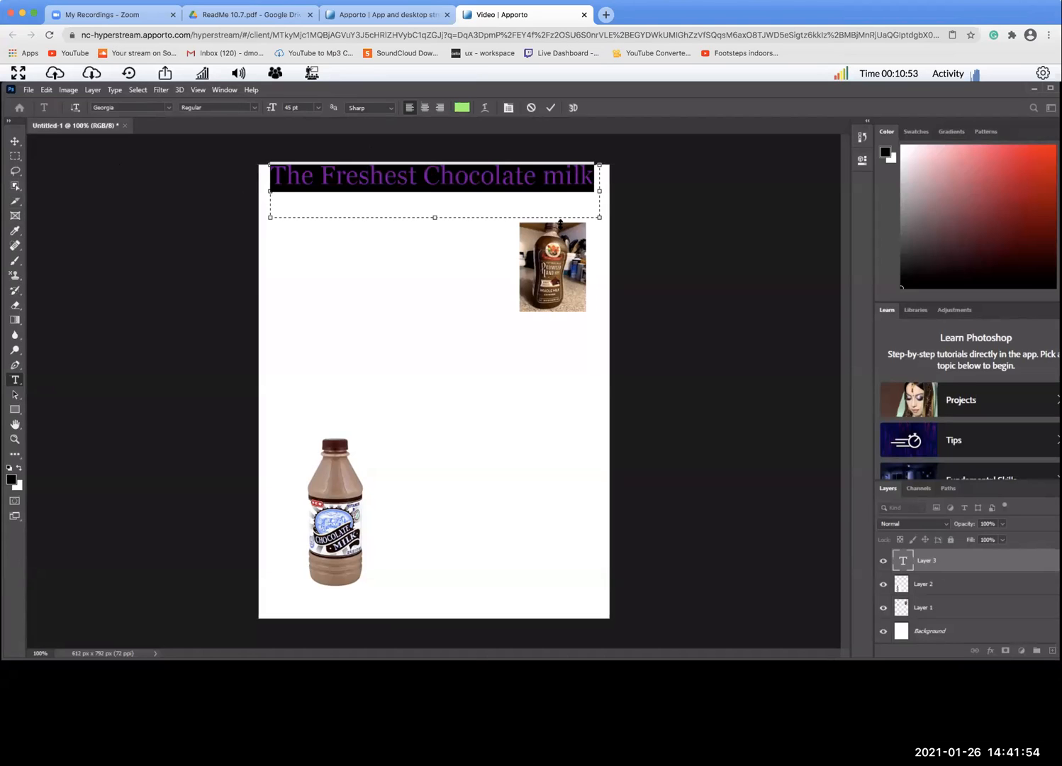
pyautogui.click(465, 109)
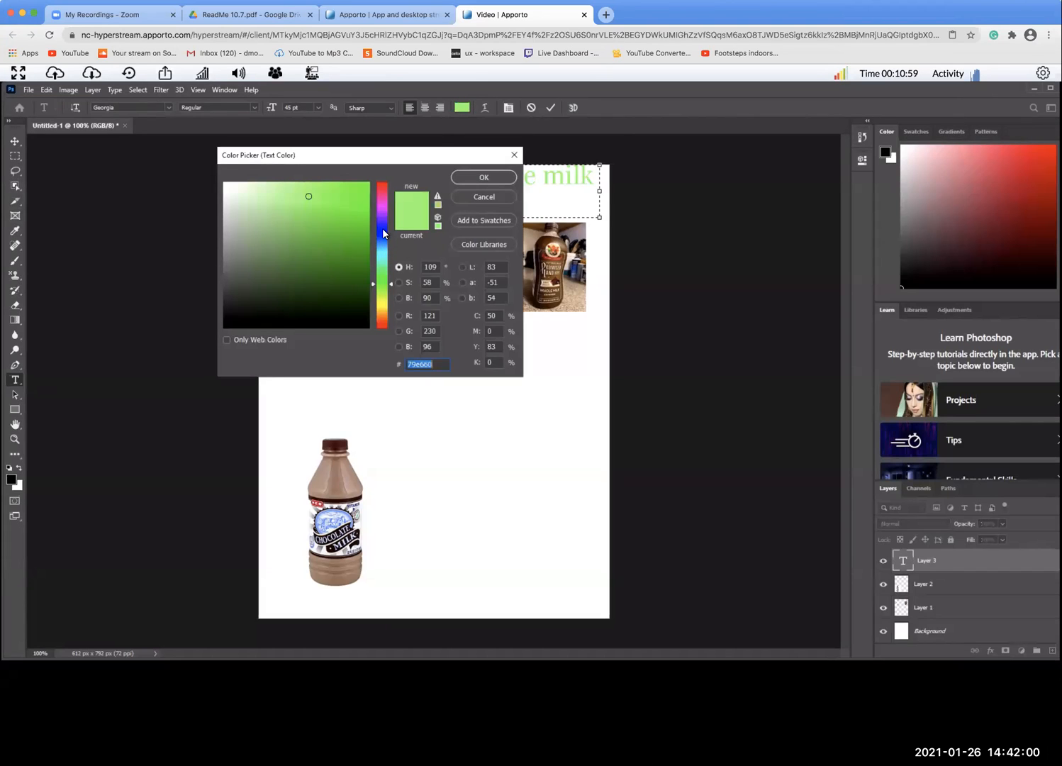
pyautogui.click(381, 289)
pyautogui.moveTo(379, 310); pyautogui.dragTo(380, 313)
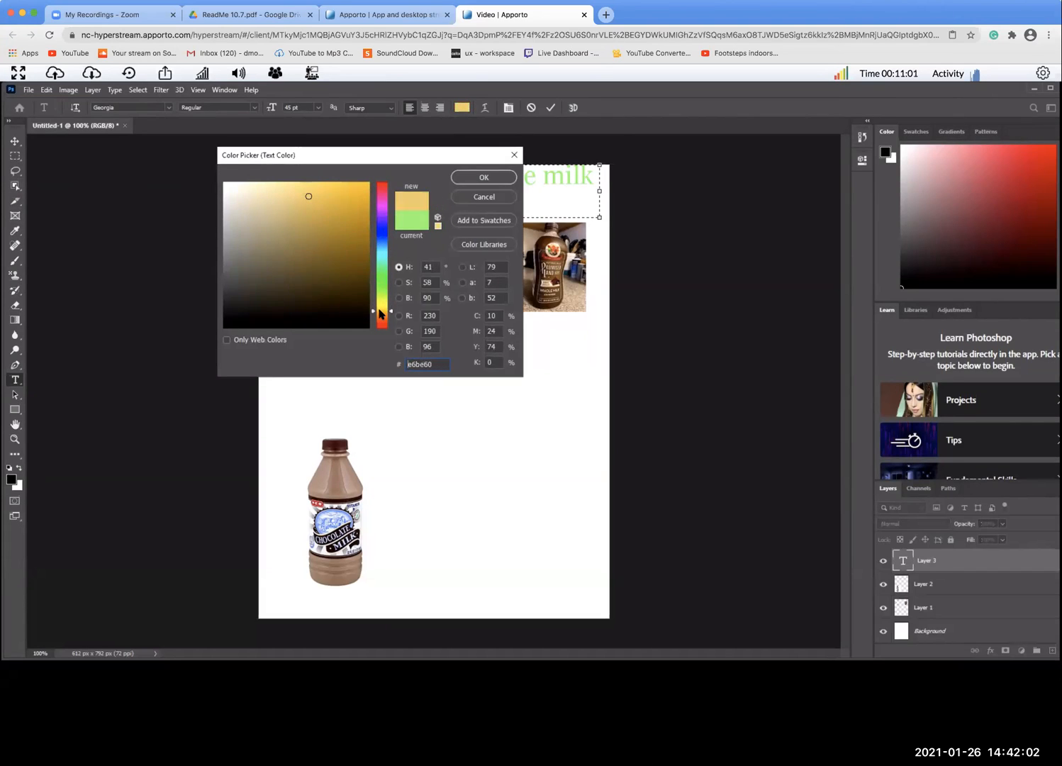
pyautogui.click(362, 277)
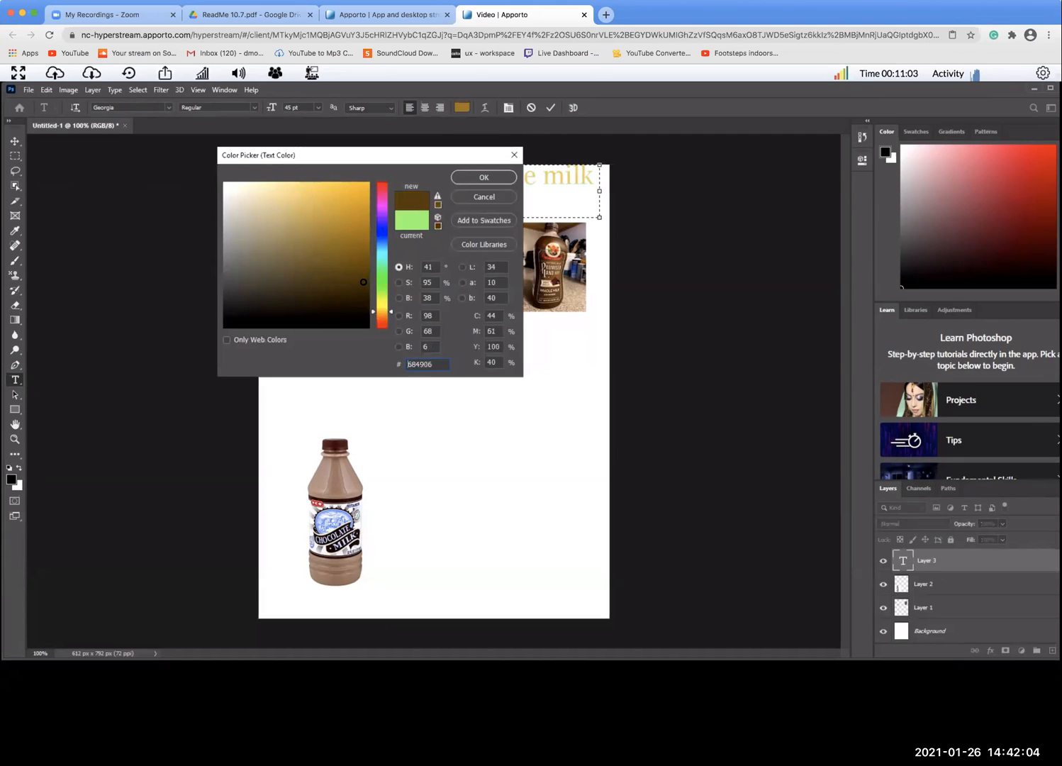
pyautogui.moveTo(362, 277)
pyautogui.mouseDown()
pyautogui.moveTo(367, 265)
pyautogui.moveTo(363, 276)
pyautogui.mouseUp()
pyautogui.click(489, 178)
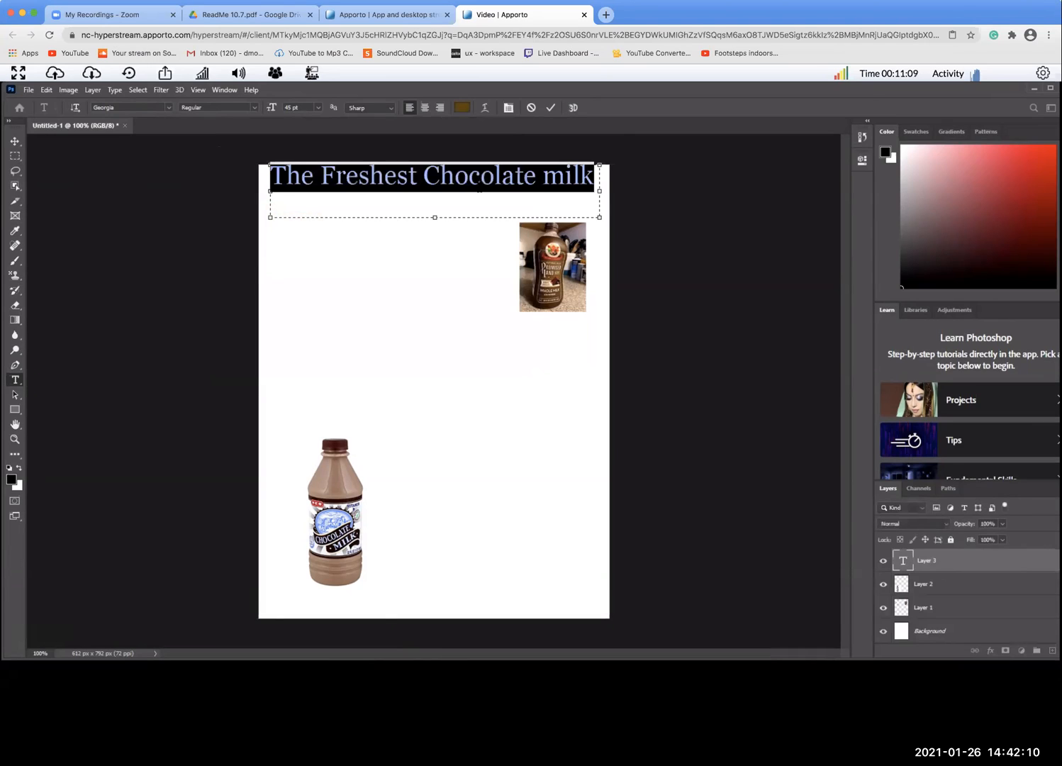
# Set the title's font to Impact and center-align it within its text box
pyautogui.click(168, 107)
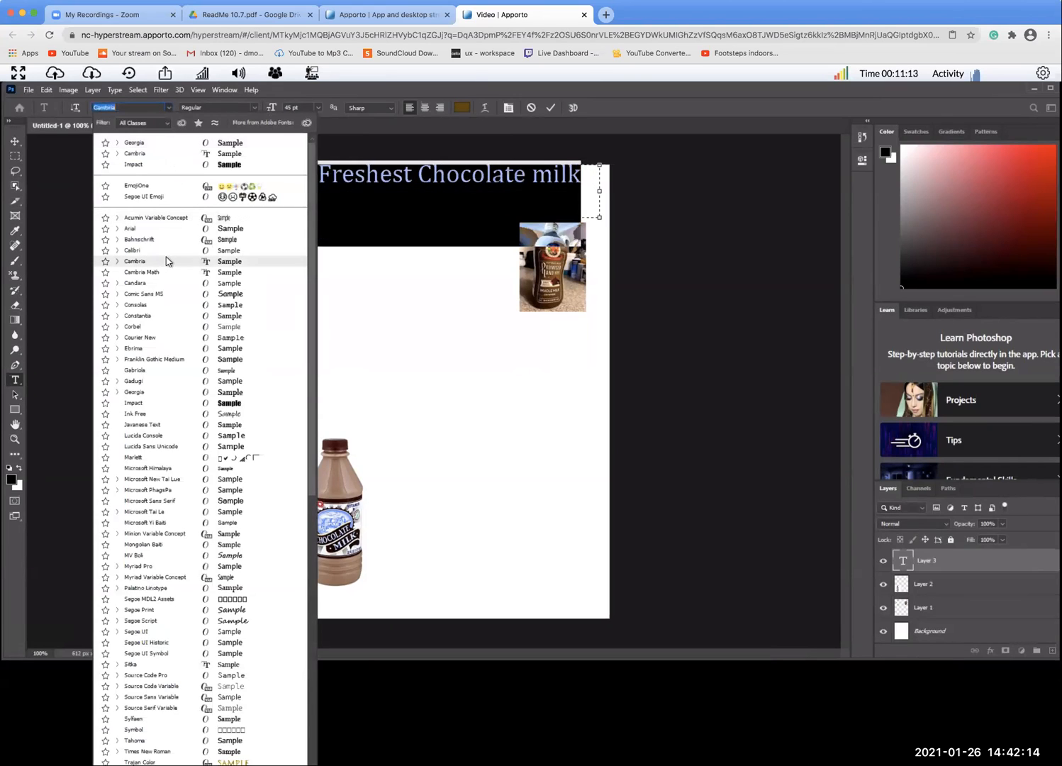
pyautogui.click(135, 165)
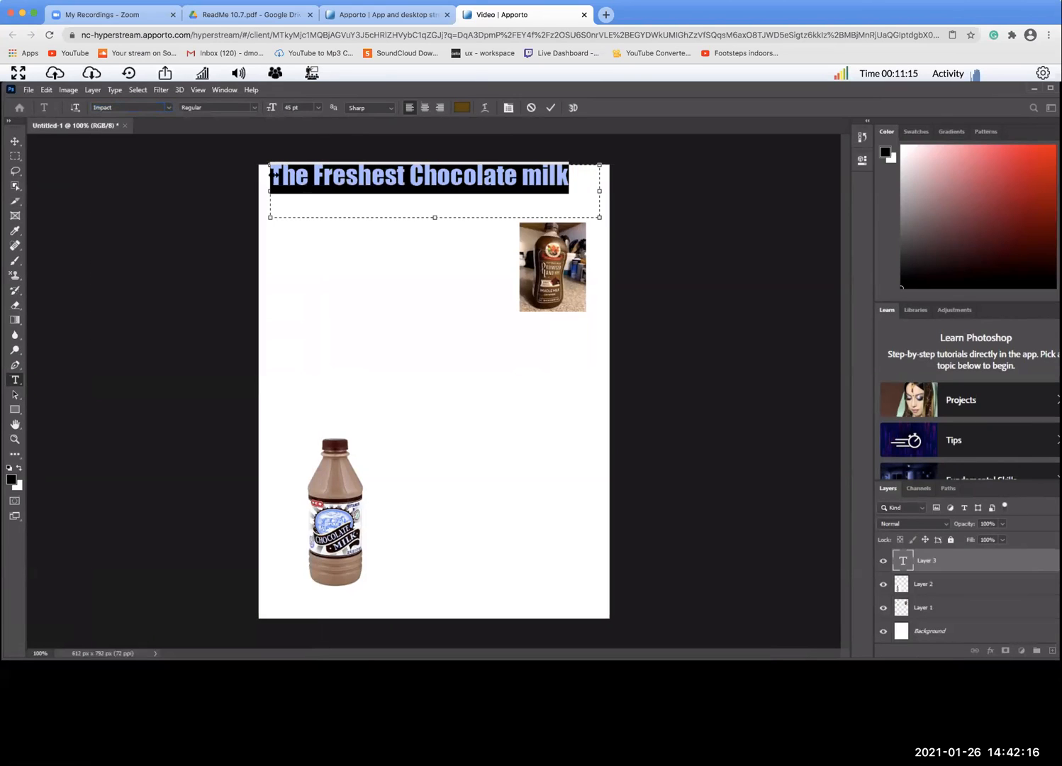
pyautogui.click(255, 108)
pyautogui.click(299, 107)
pyautogui.click(424, 107)
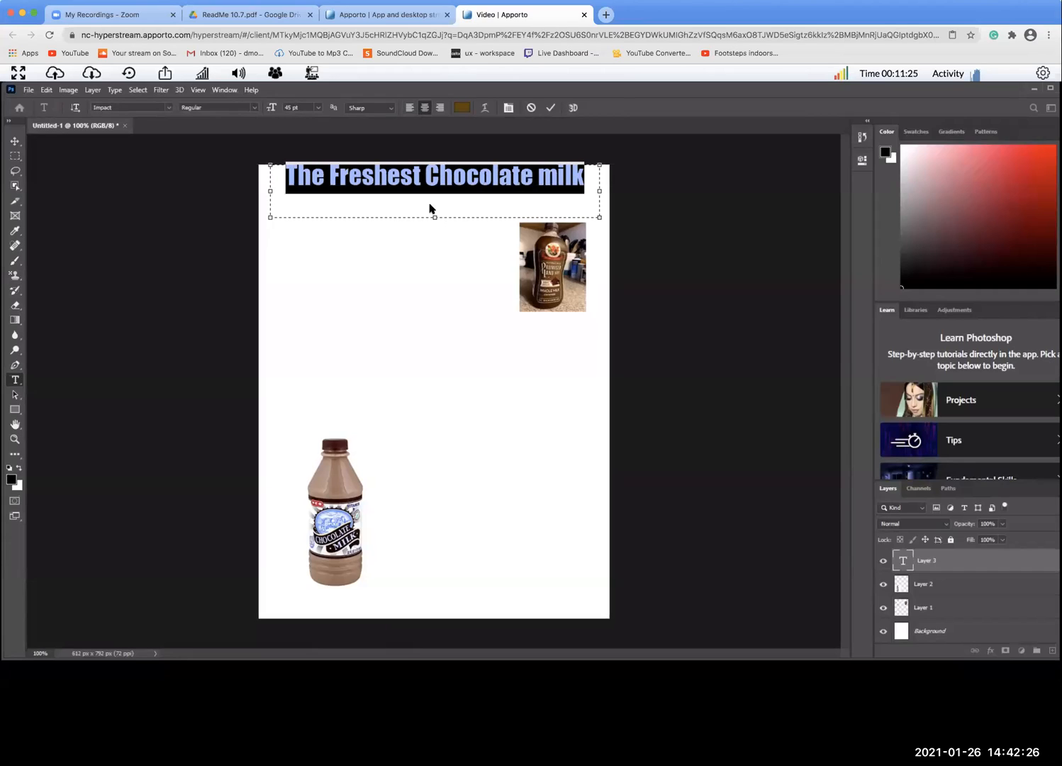
# Nudge the title a few pixels down and slightly left at the top of the page, and deselect it
pyautogui.click(13, 142)
pyautogui.click(516, 180)
pyautogui.press('Down')
pyautogui.press('Down')
pyautogui.press('Down')
pyautogui.press('Down')
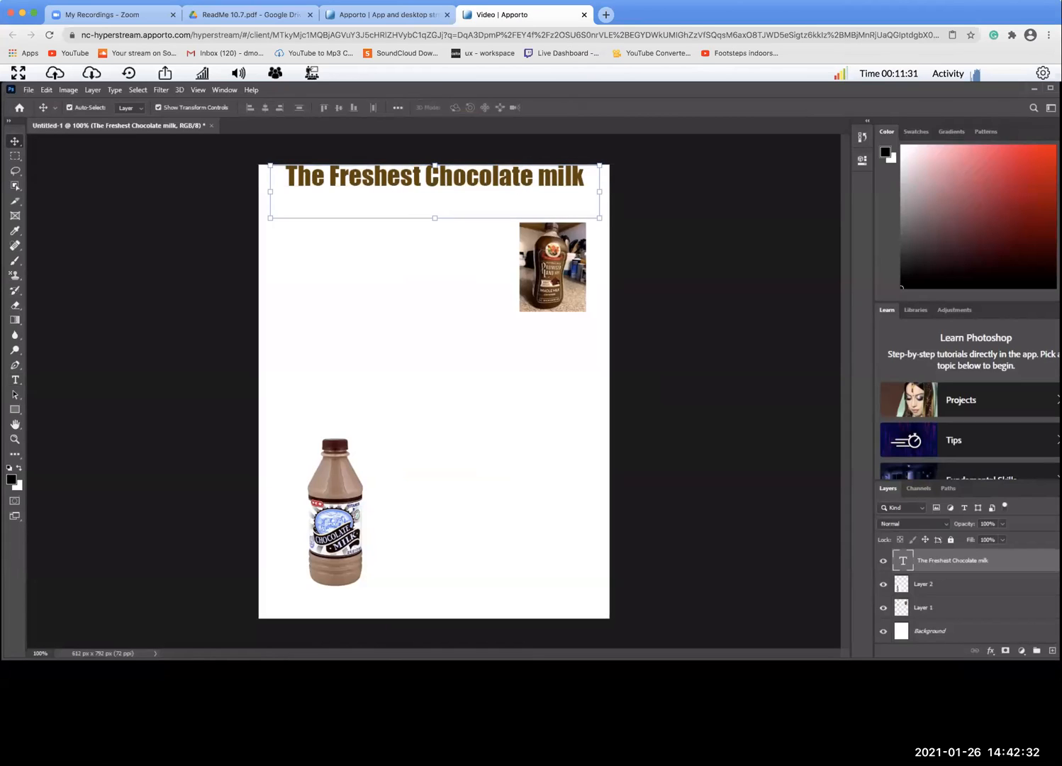
pyautogui.press('Down')
pyautogui.press('Down')
pyautogui.press('Down')
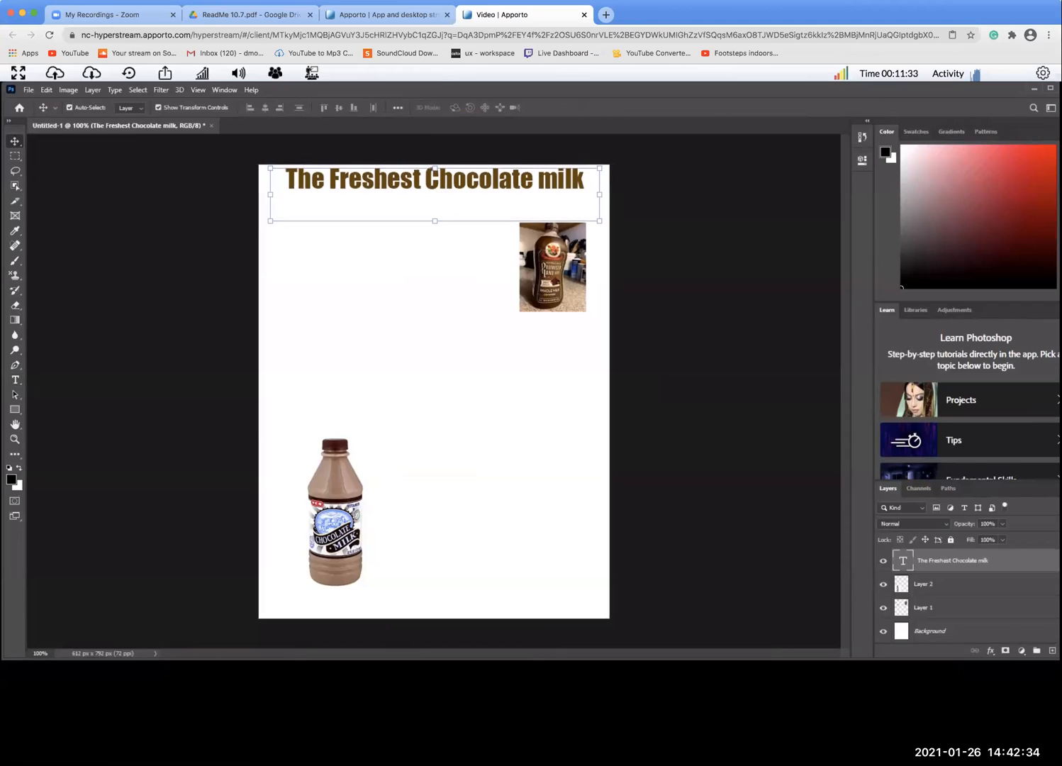
pyautogui.press('Down')
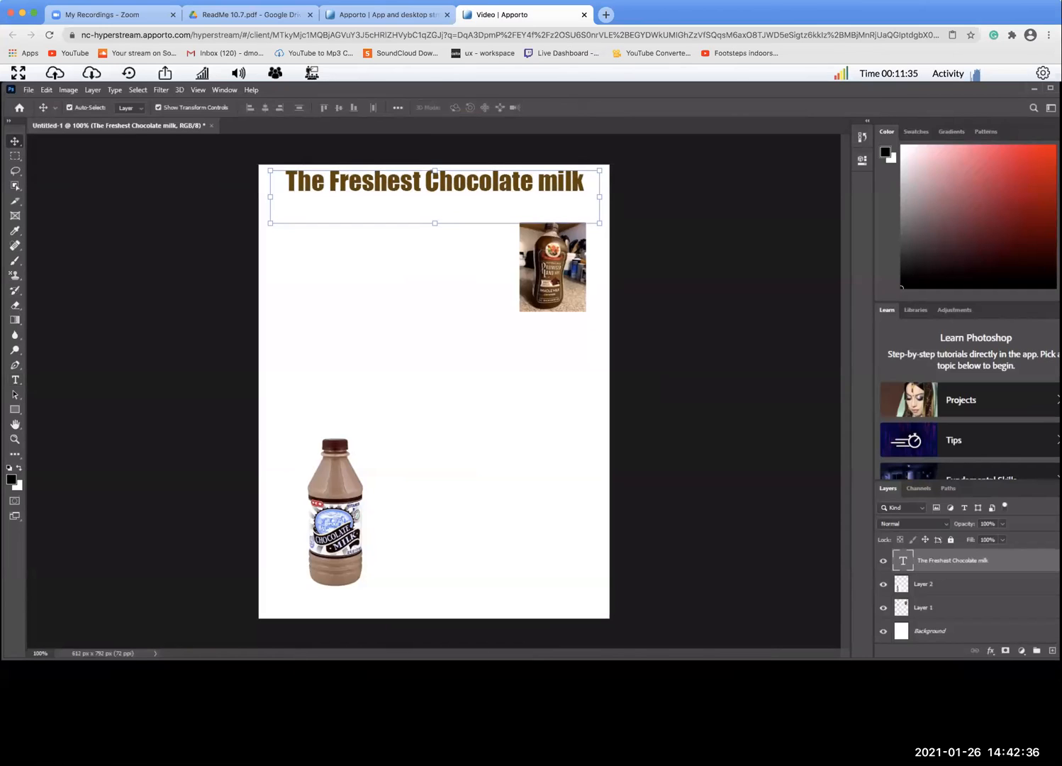
pyautogui.press('Down')
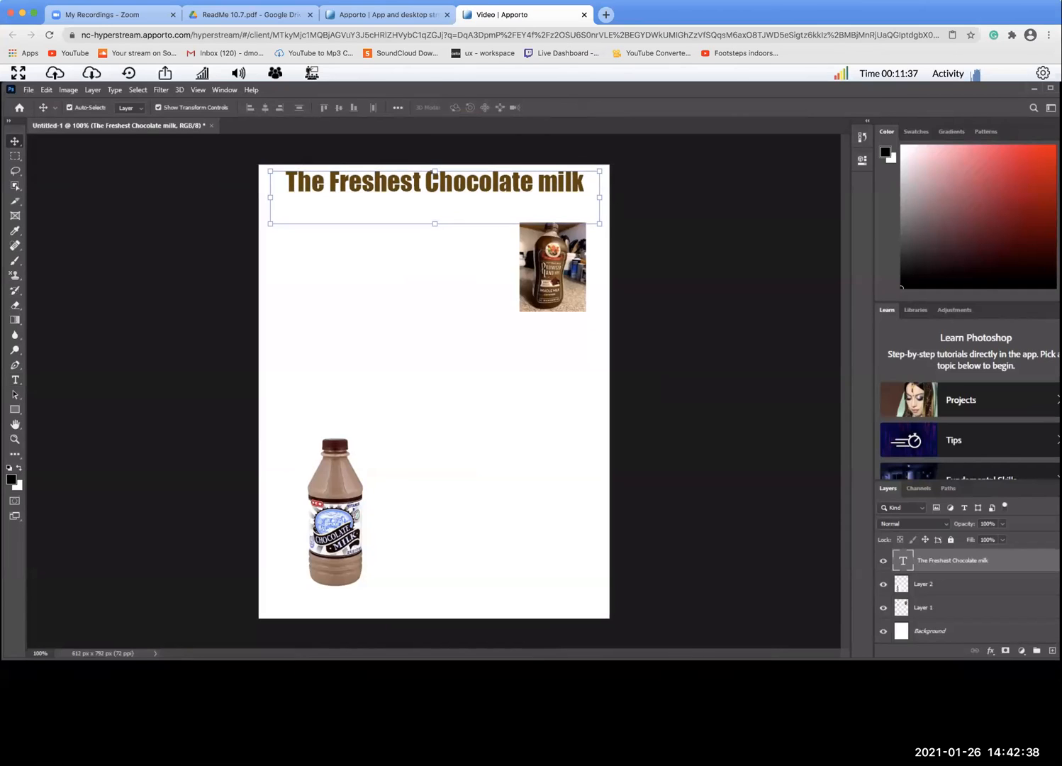
pyautogui.press('Left')
pyautogui.press('Left')
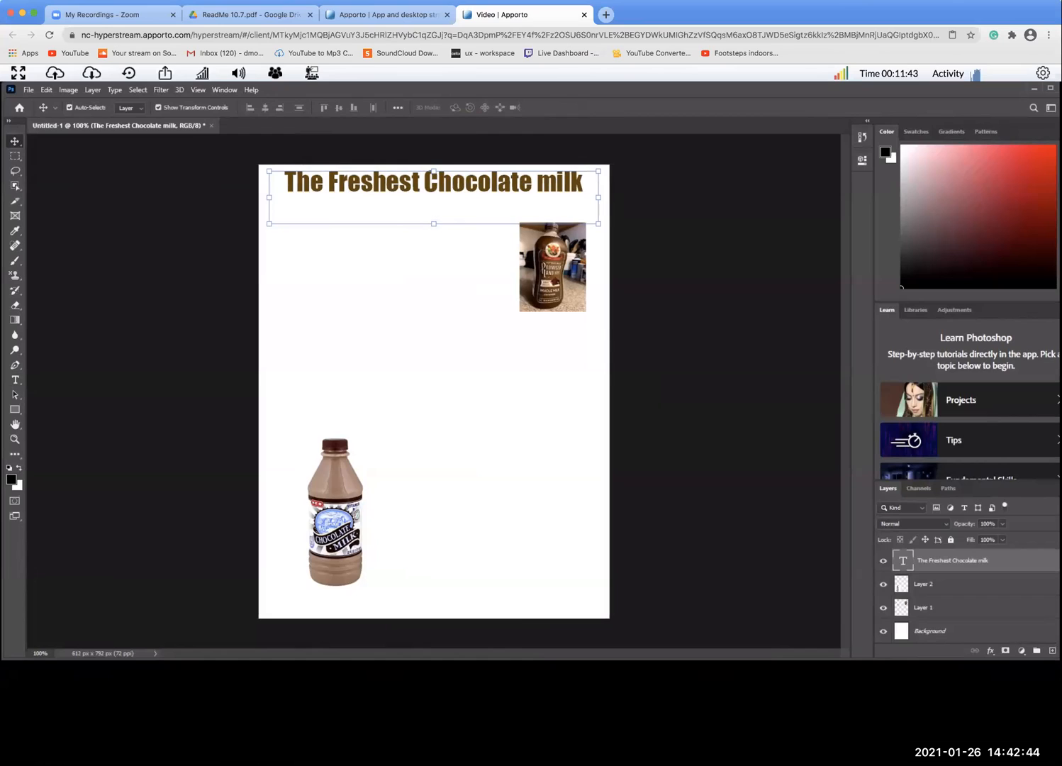
pyautogui.click(510, 352)
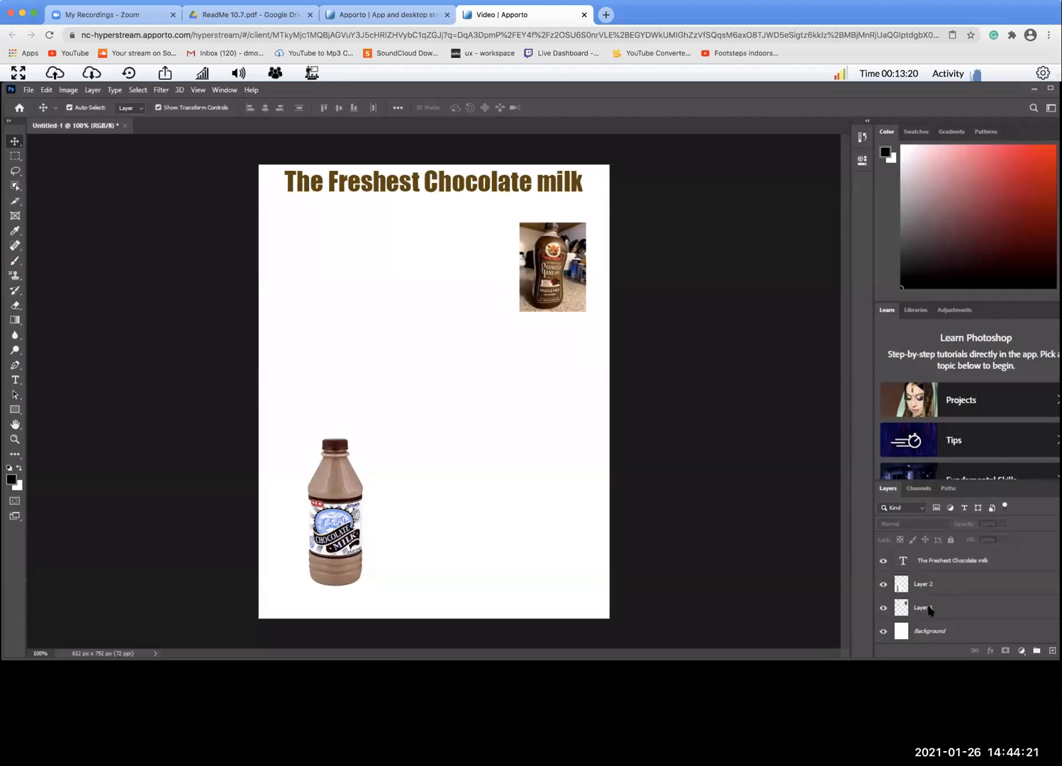
# Fill the Background layer with the solid gray-blue color #848595 in Normal mode at 100% opacity
pyautogui.click(933, 637)
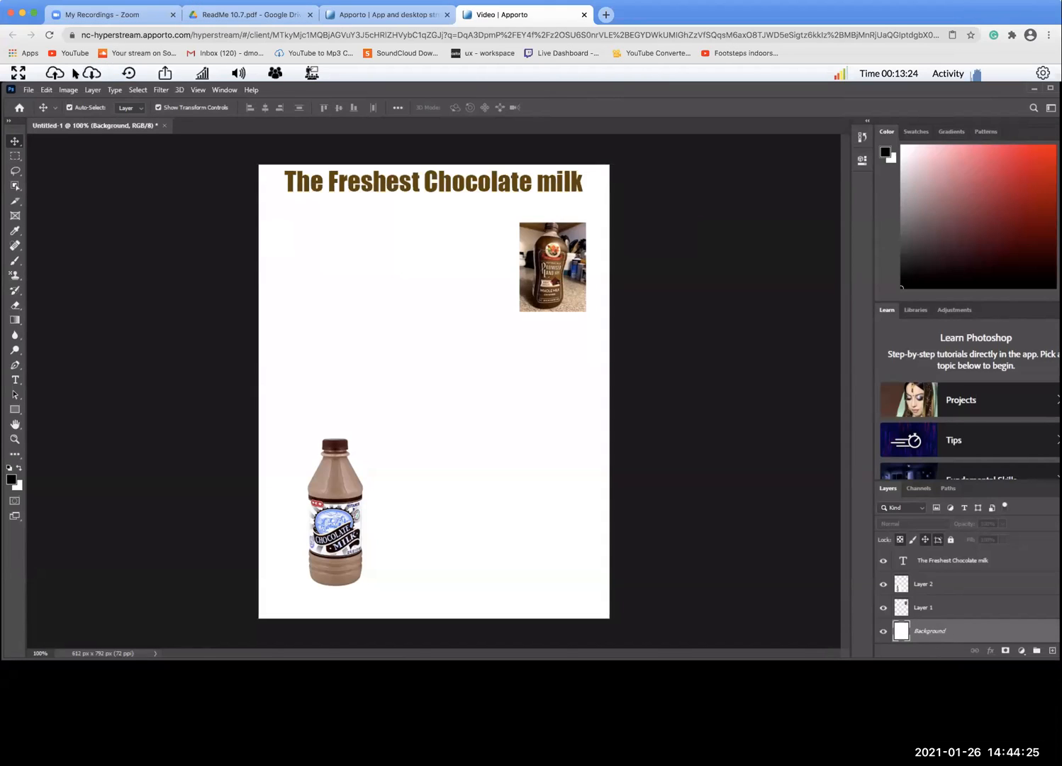
pyautogui.click(45, 92)
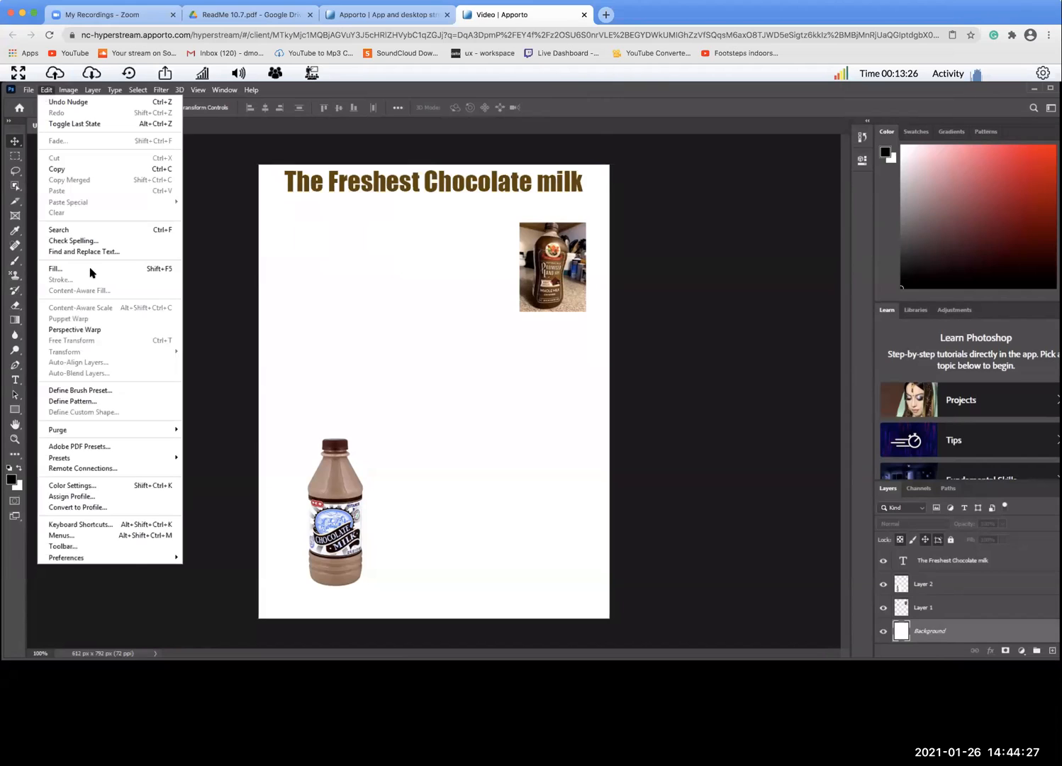
pyautogui.click(90, 270)
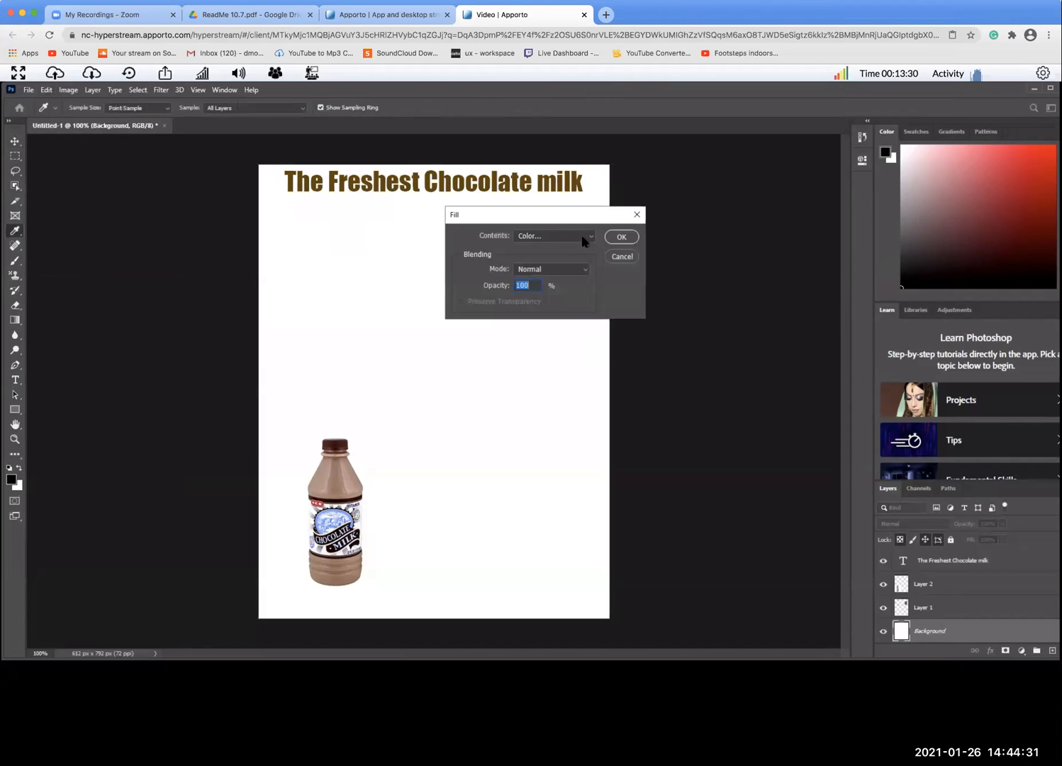
pyautogui.click(581, 237)
pyautogui.click(541, 267)
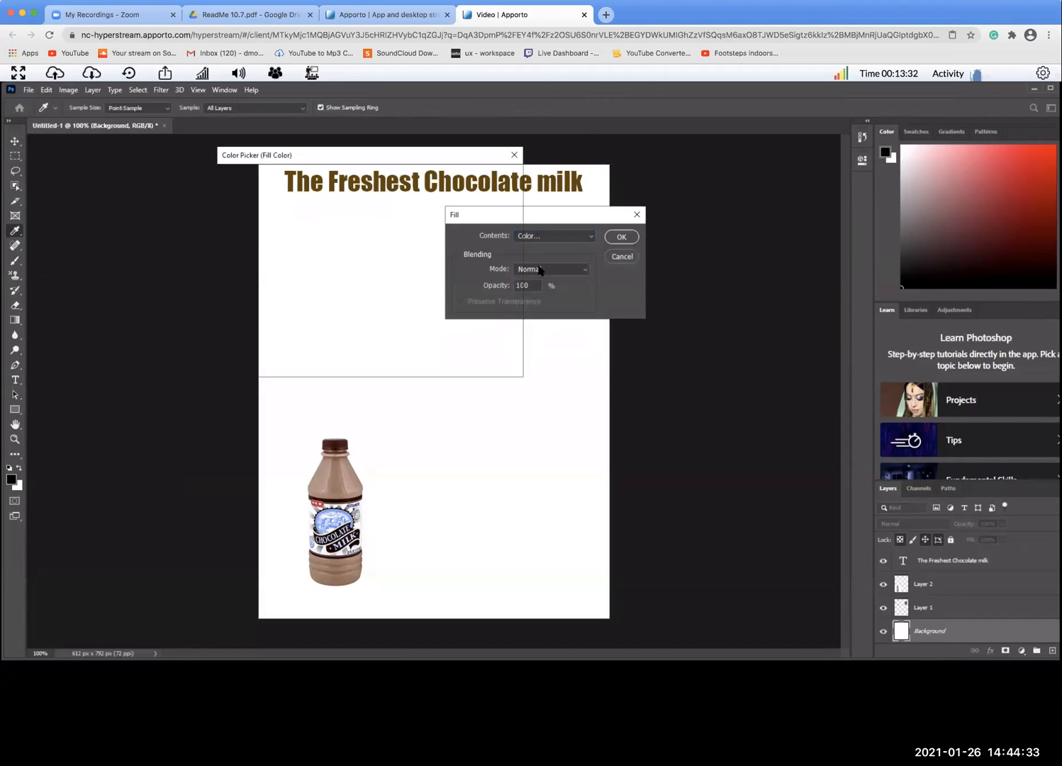
pyautogui.moveTo(238, 212); pyautogui.dragTo(240, 242)
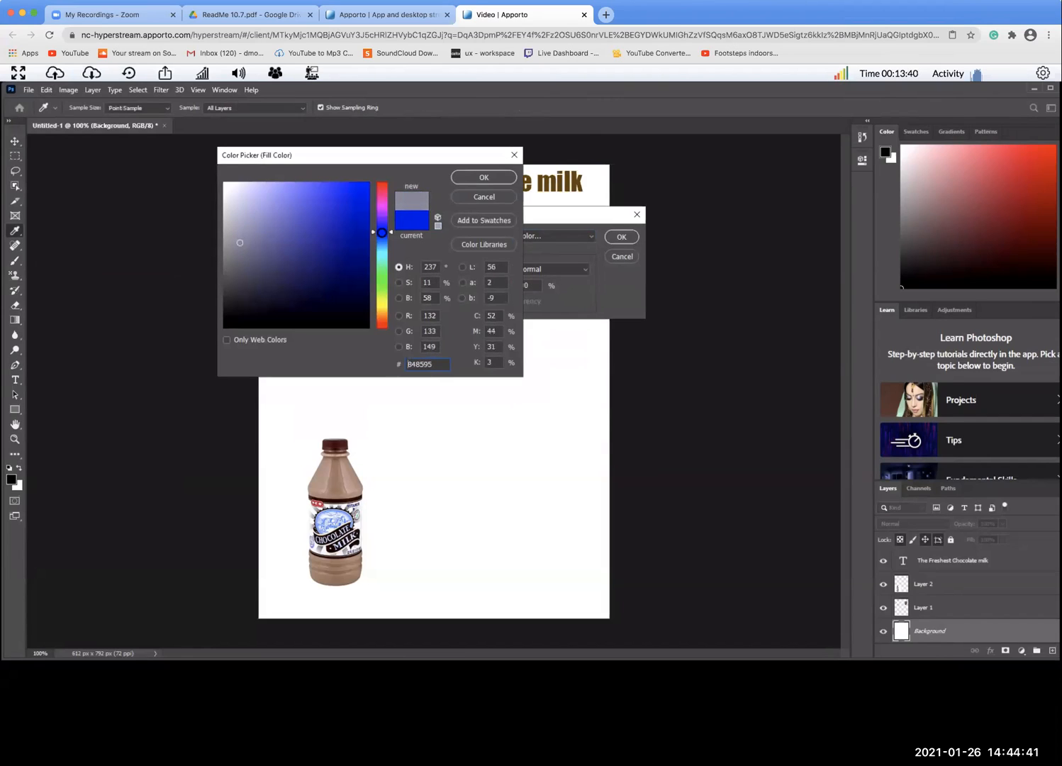
pyautogui.click(482, 178)
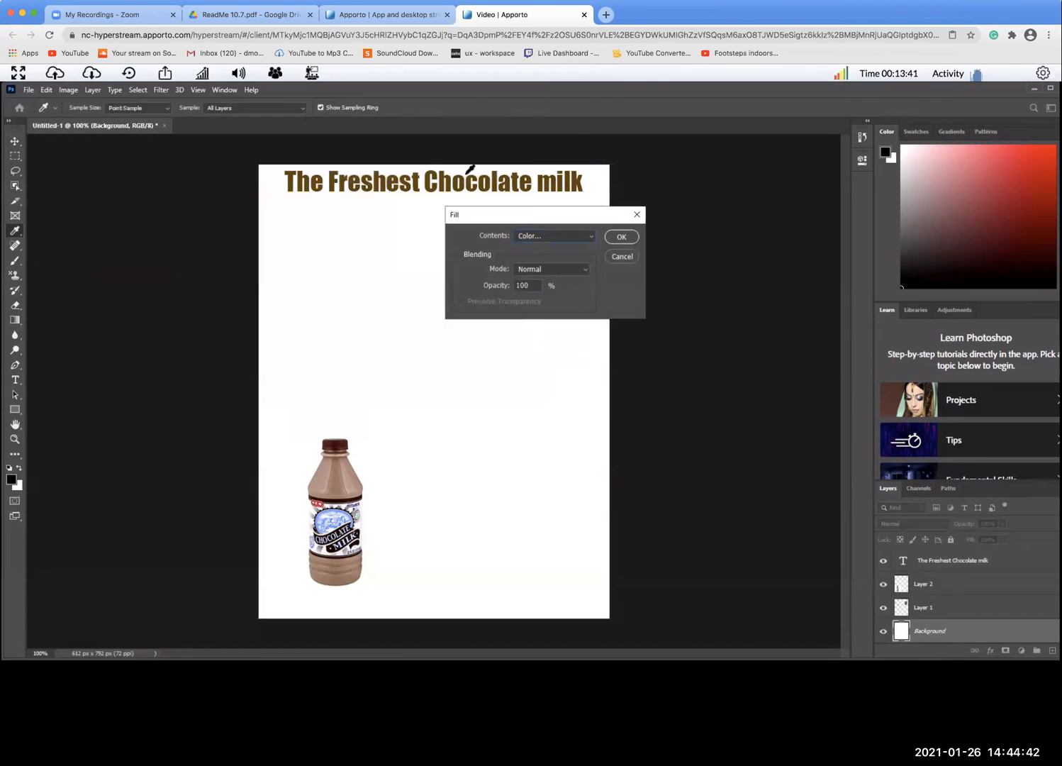
pyautogui.click(621, 237)
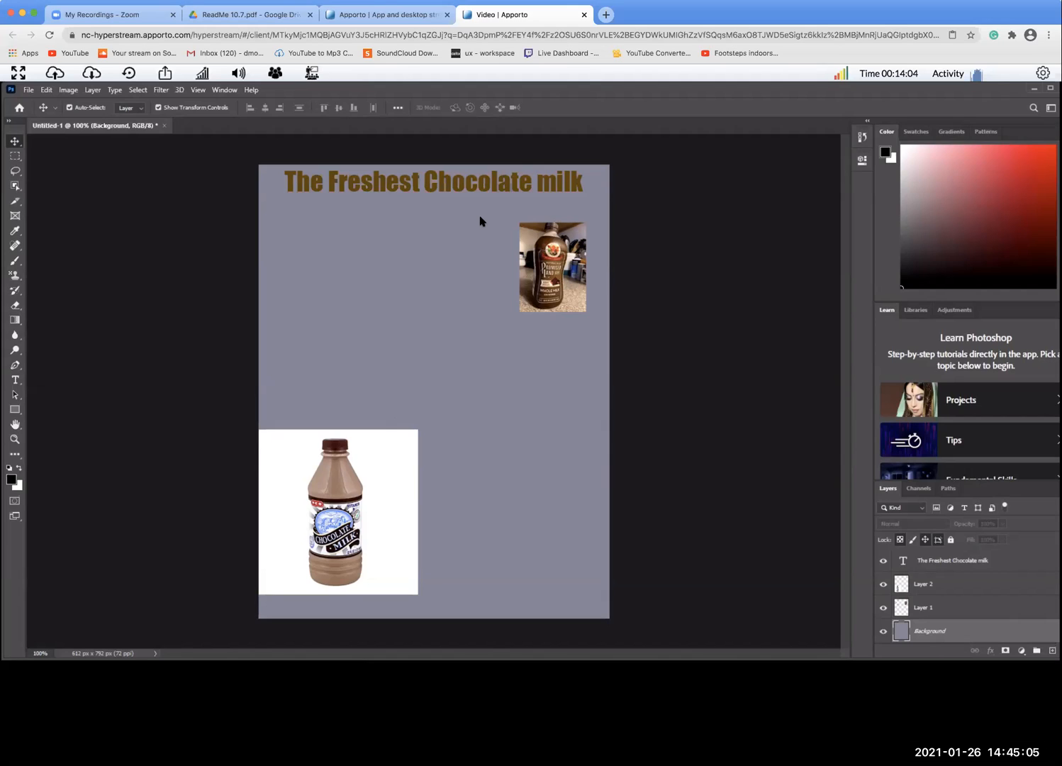
# Open the drink_2 JPG image as a separate document
pyautogui.click(47, 90)
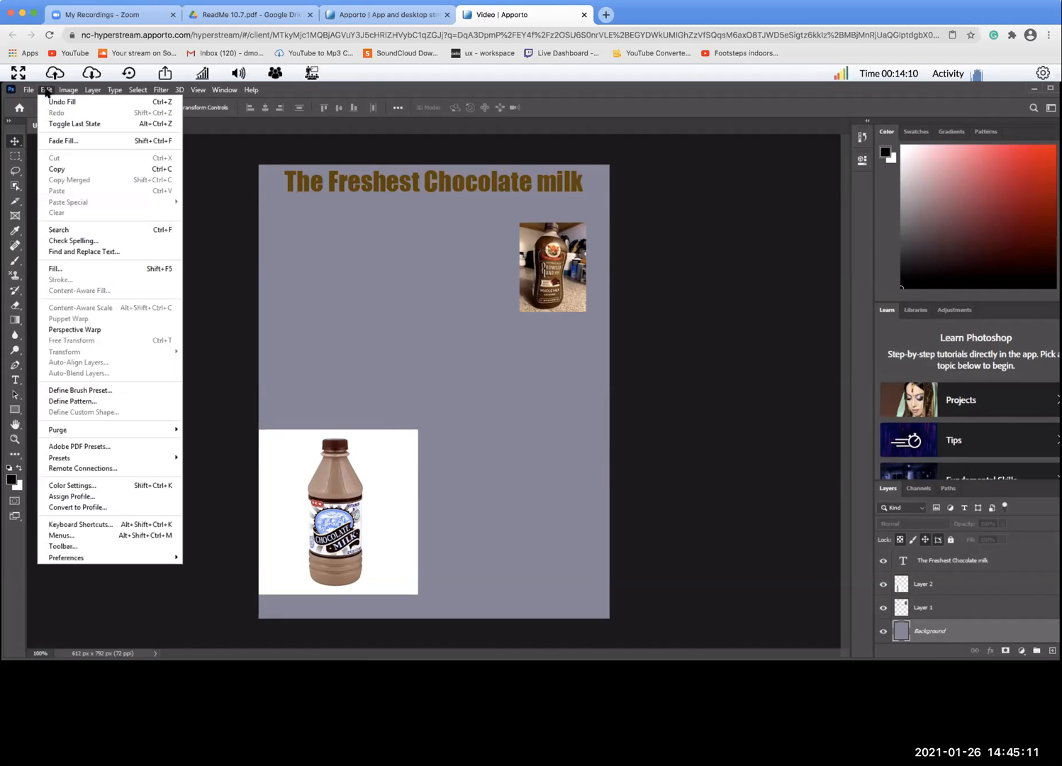
pyautogui.click(30, 90)
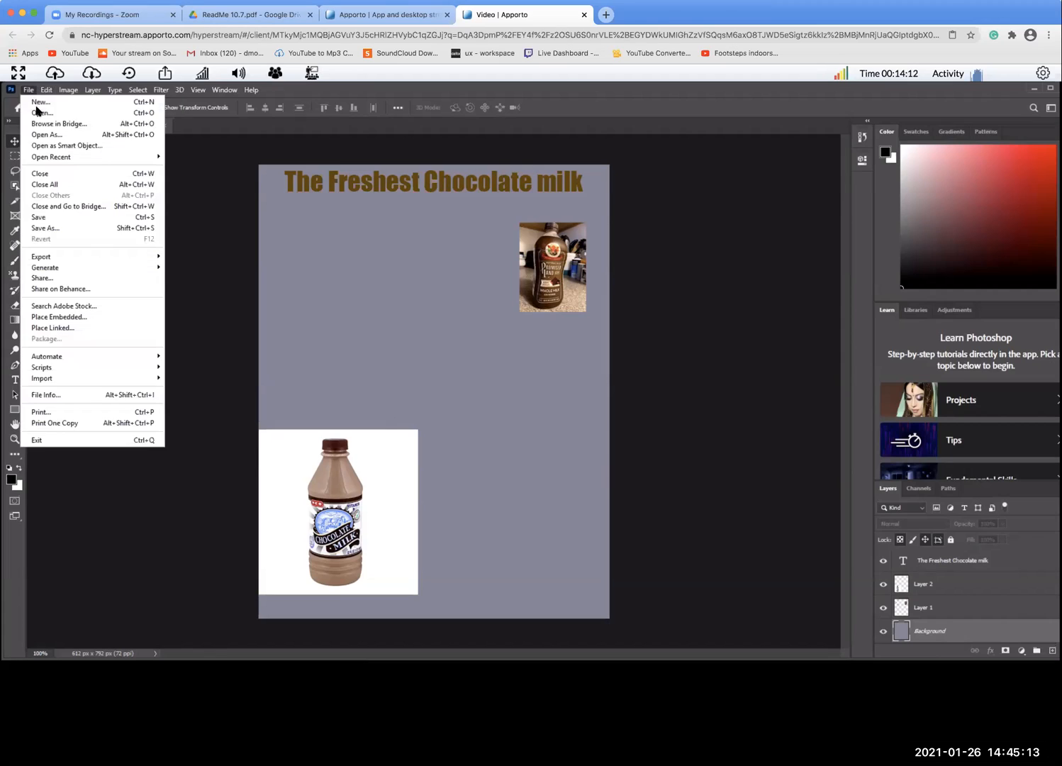
pyautogui.click(40, 114)
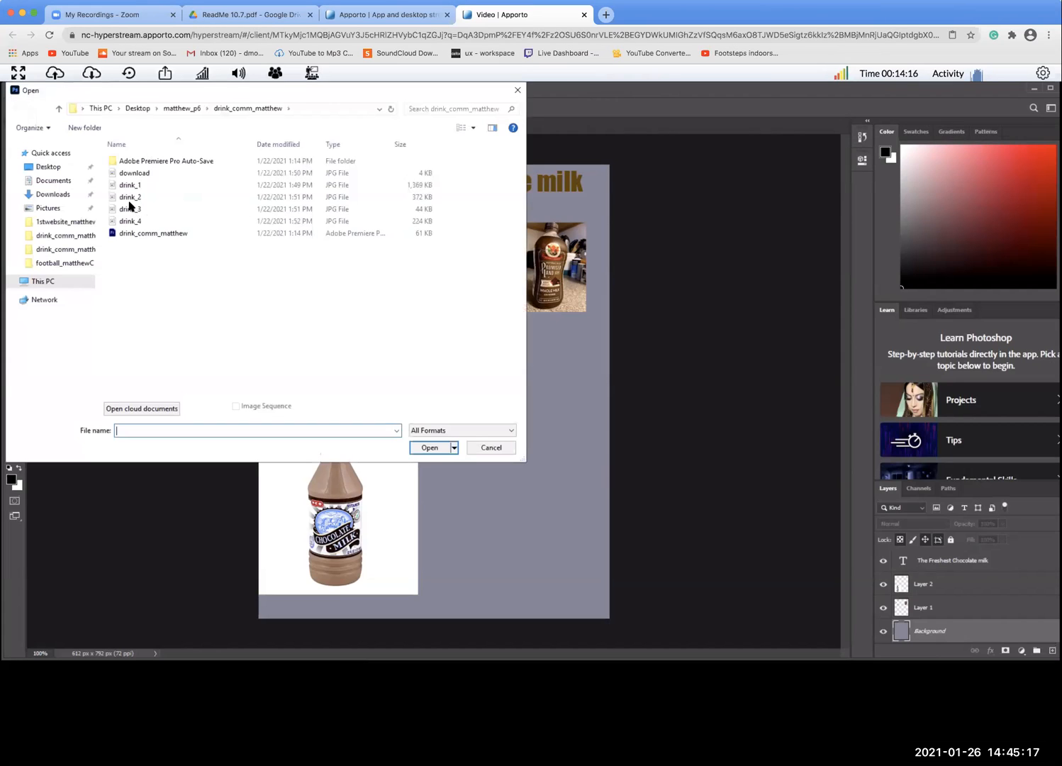
pyautogui.doubleClick(131, 198)
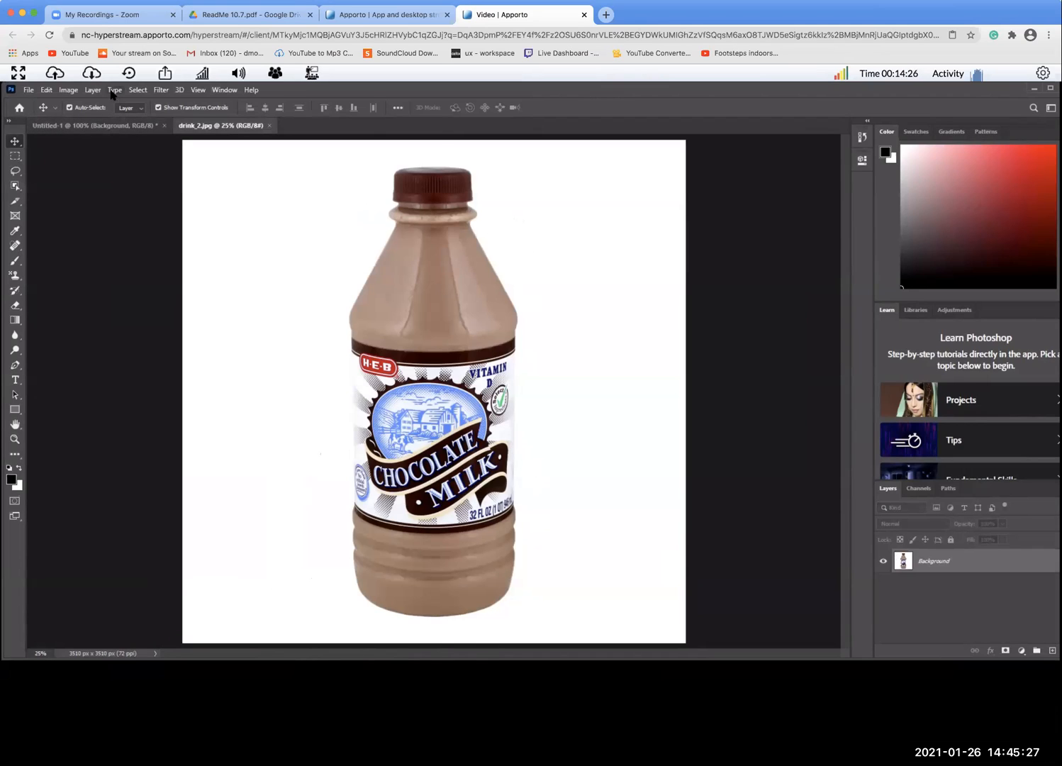
pyautogui.click(14, 173)
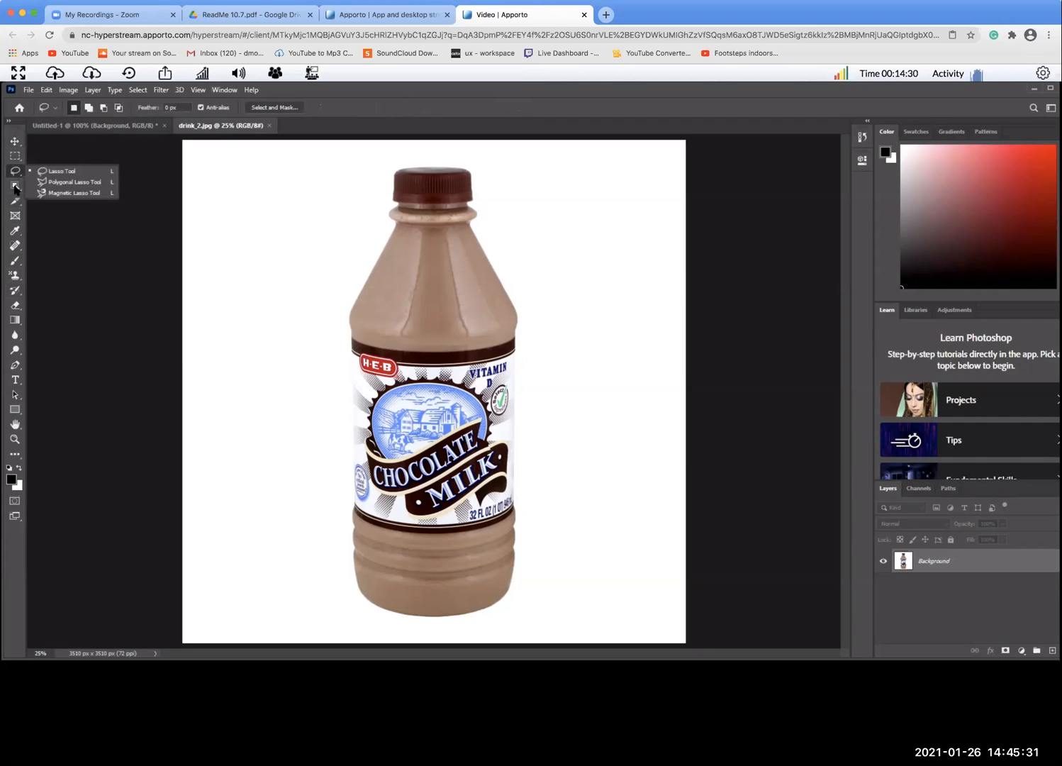
pyautogui.click(14, 201)
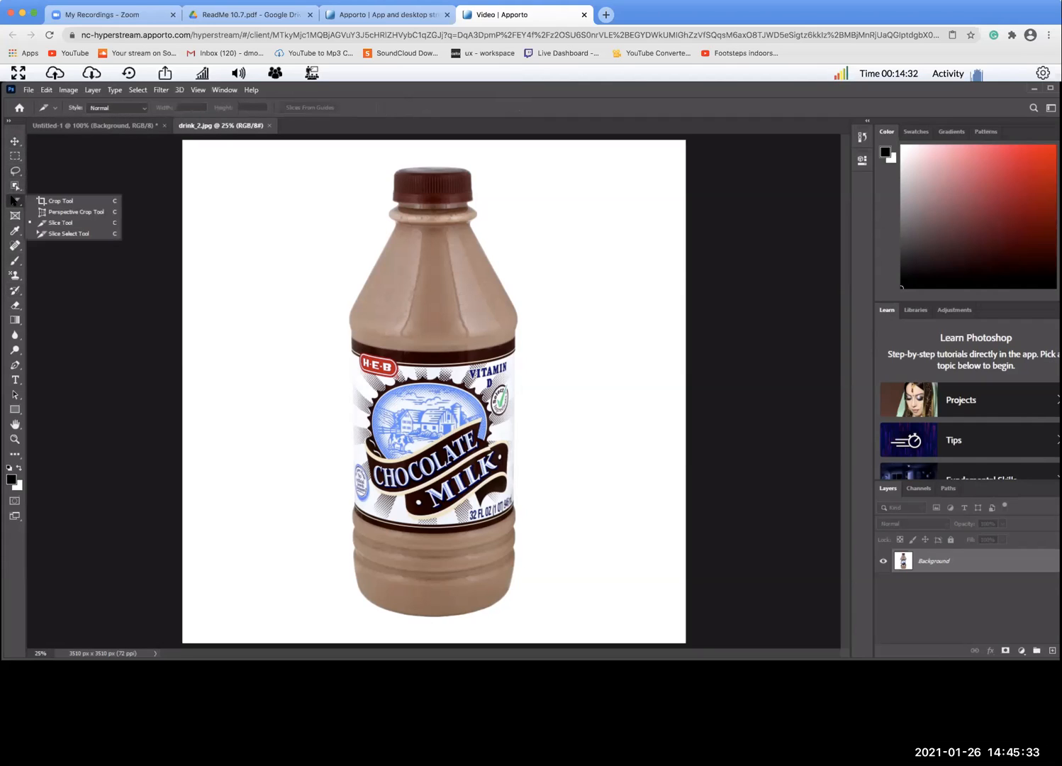
pyautogui.click(15, 261)
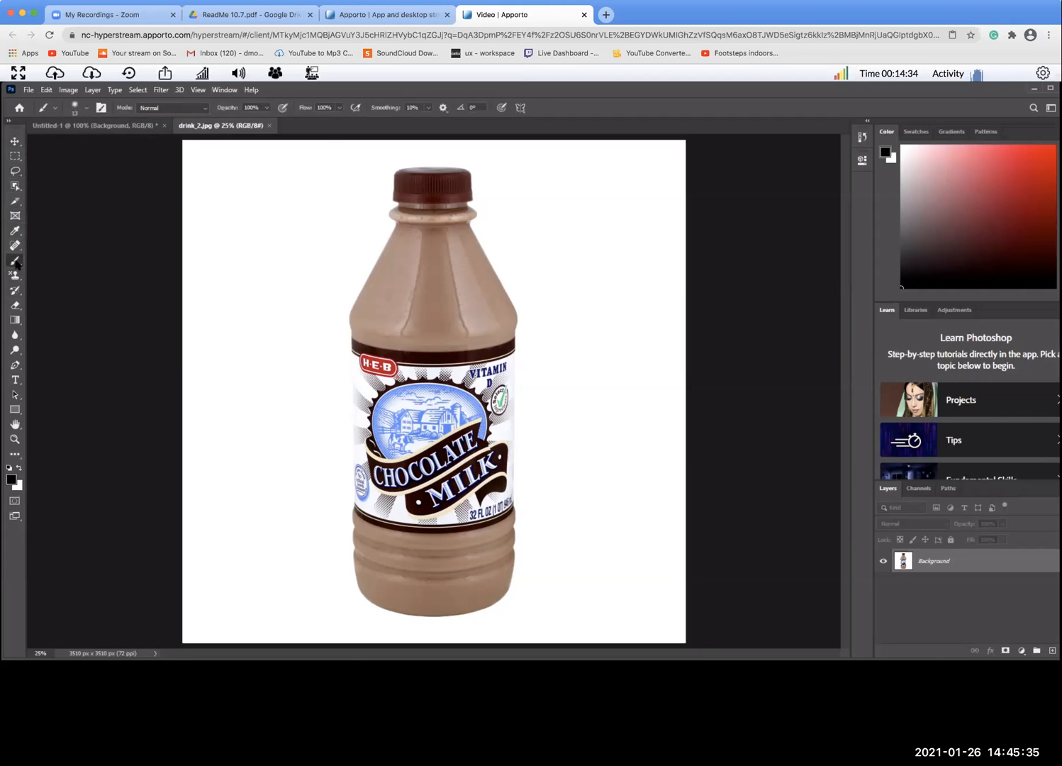
pyautogui.click(15, 263)
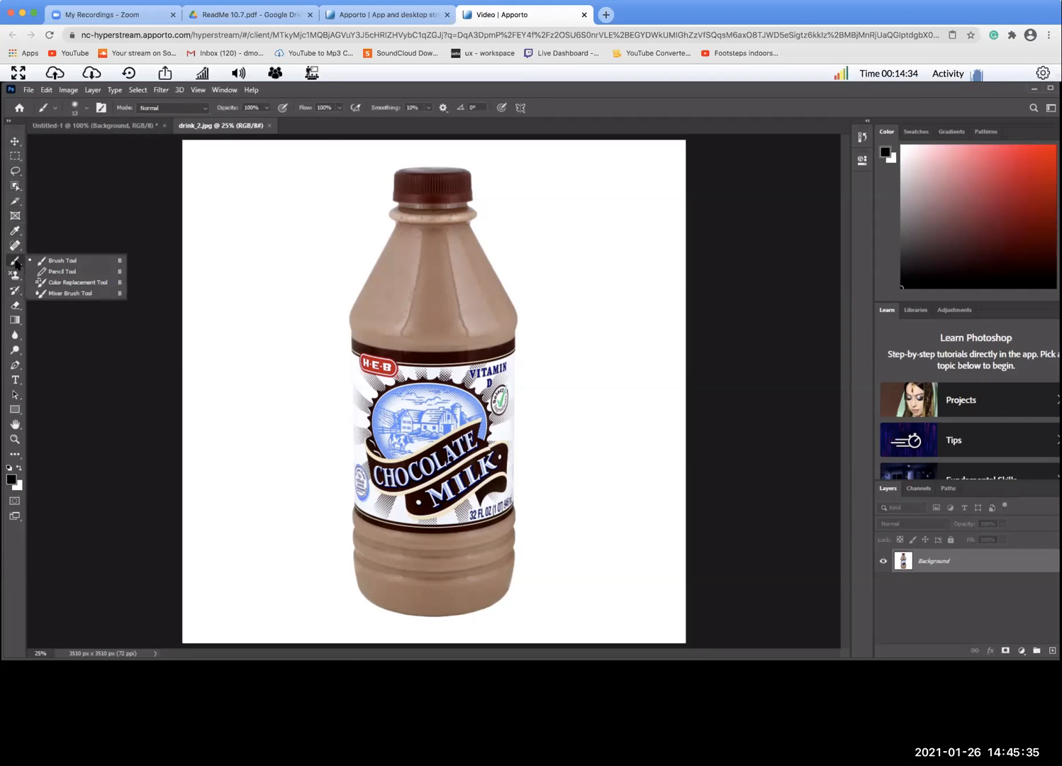
pyautogui.click(17, 156)
pyautogui.click(15, 172)
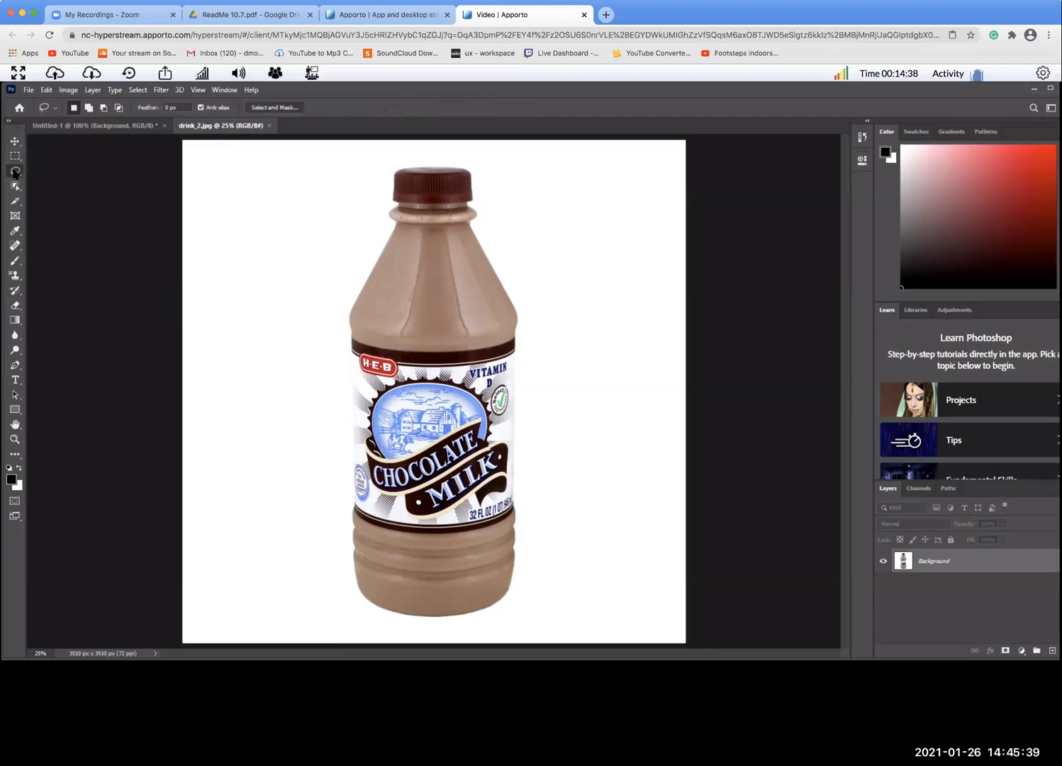
pyautogui.click(17, 186)
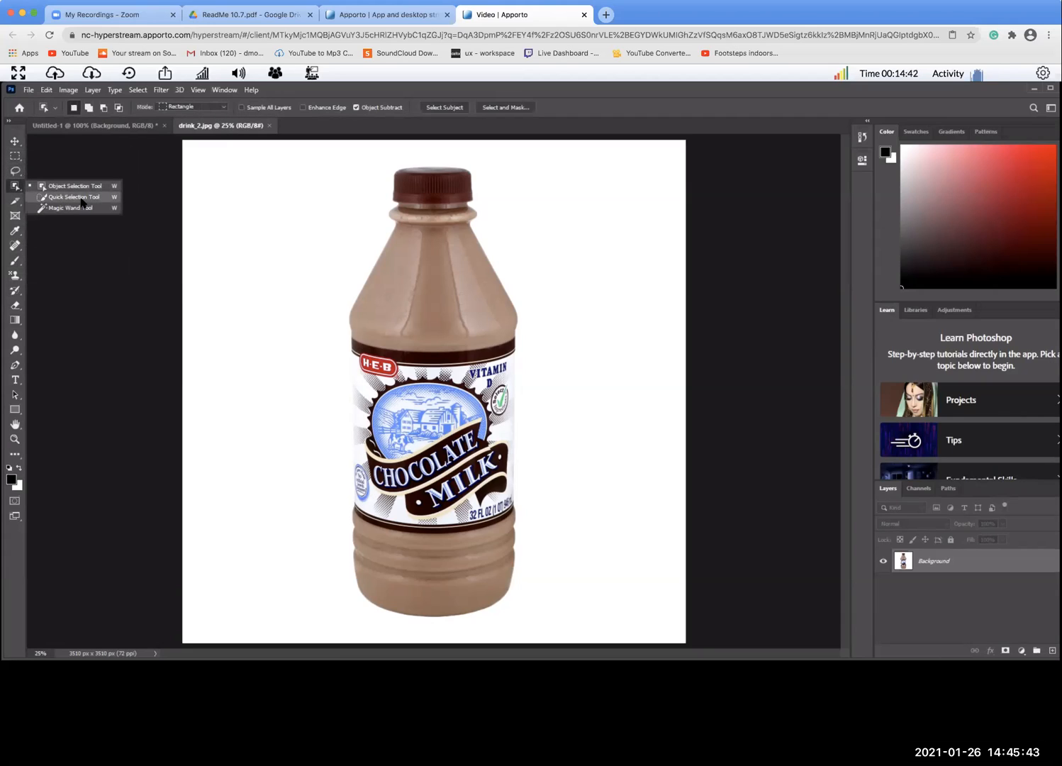
pyautogui.click(74, 196)
pyautogui.click(351, 229)
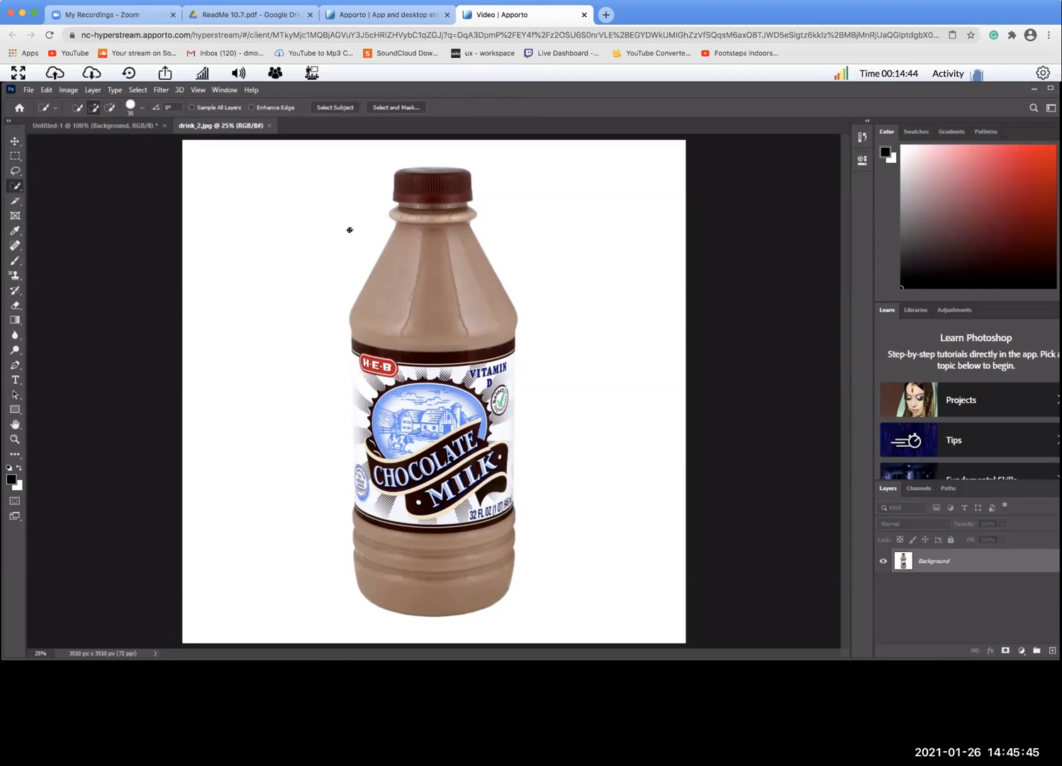
# Select the white background around the bottle with the Magic Wand tool
pyautogui.rightClick(19, 188)
pyautogui.click(69, 208)
pyautogui.click(273, 223)
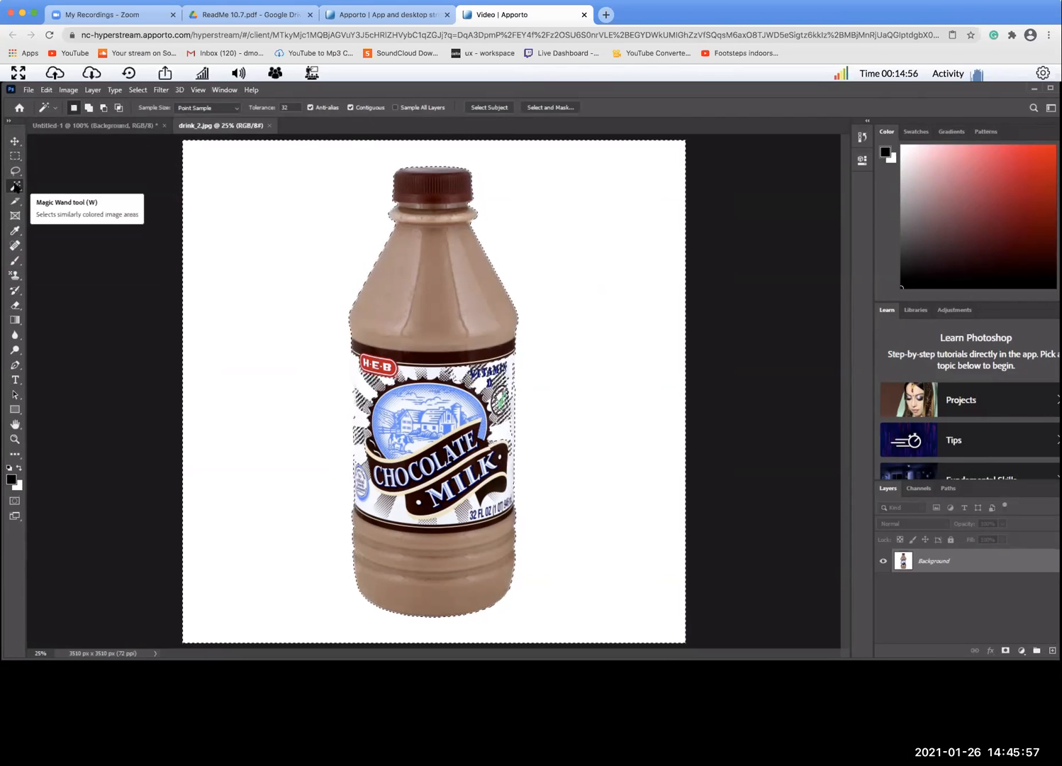
pyautogui.click(15, 187)
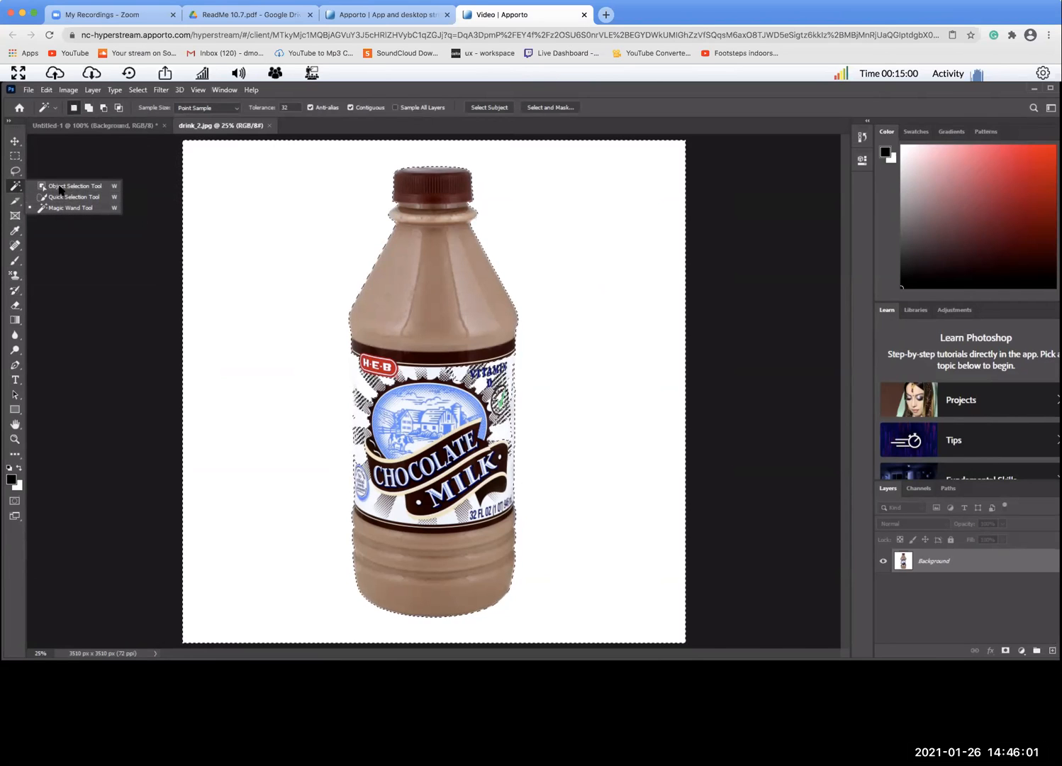
pyautogui.click(253, 206)
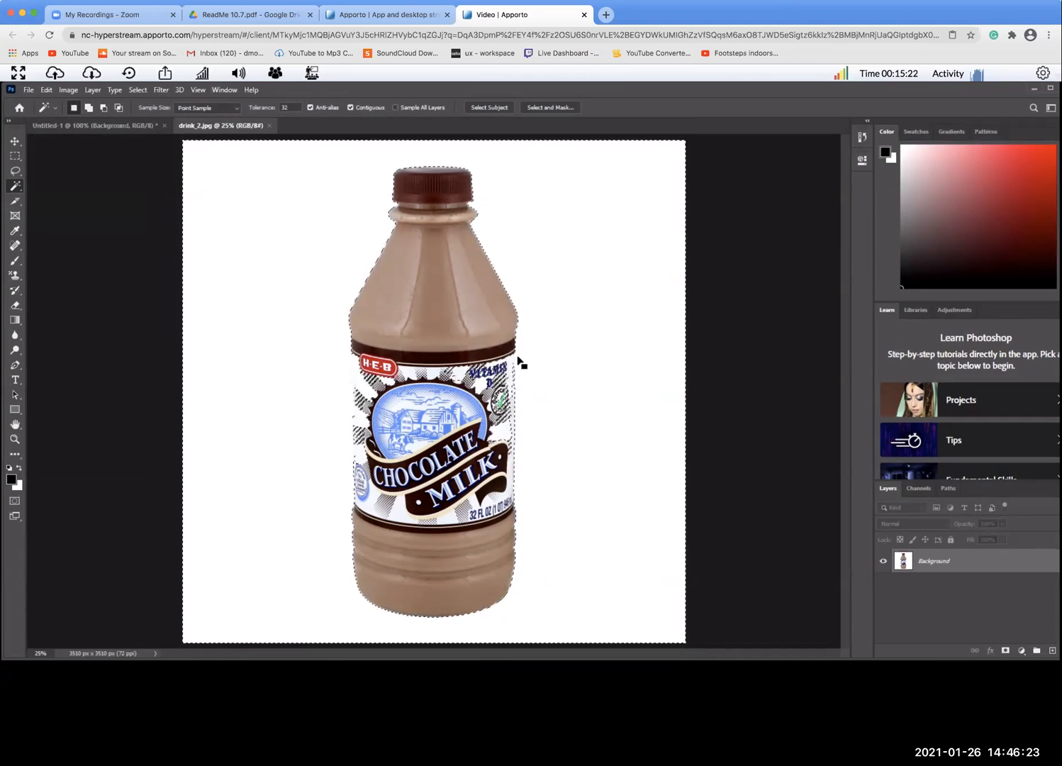
# Invert the selection to the bottle, and undo the accidental shift of its selection outline
pyautogui.click(139, 90)
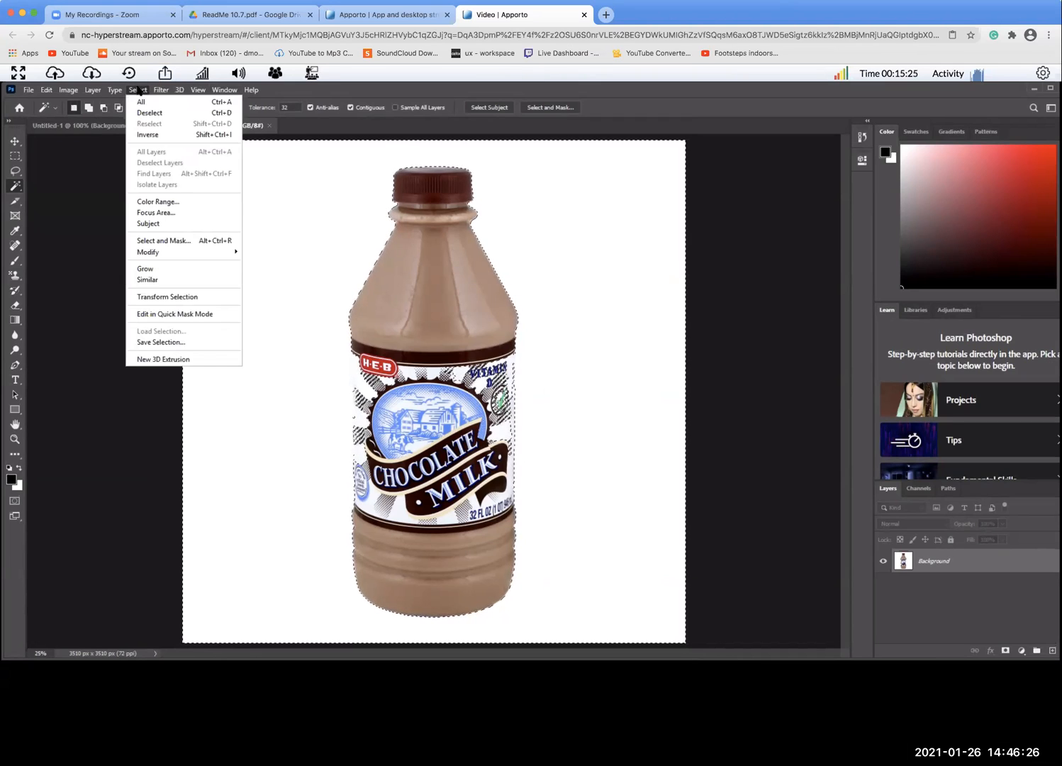
pyautogui.click(147, 134)
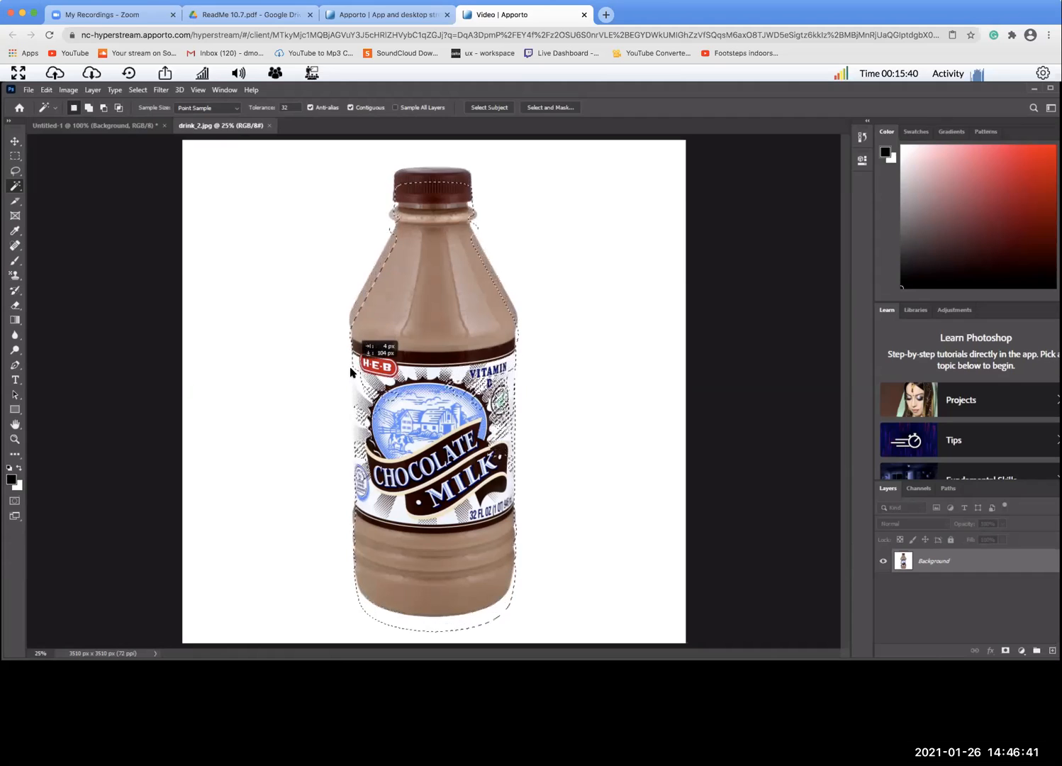
pyautogui.moveTo(309, 370); pyautogui.dragTo(284, 358)
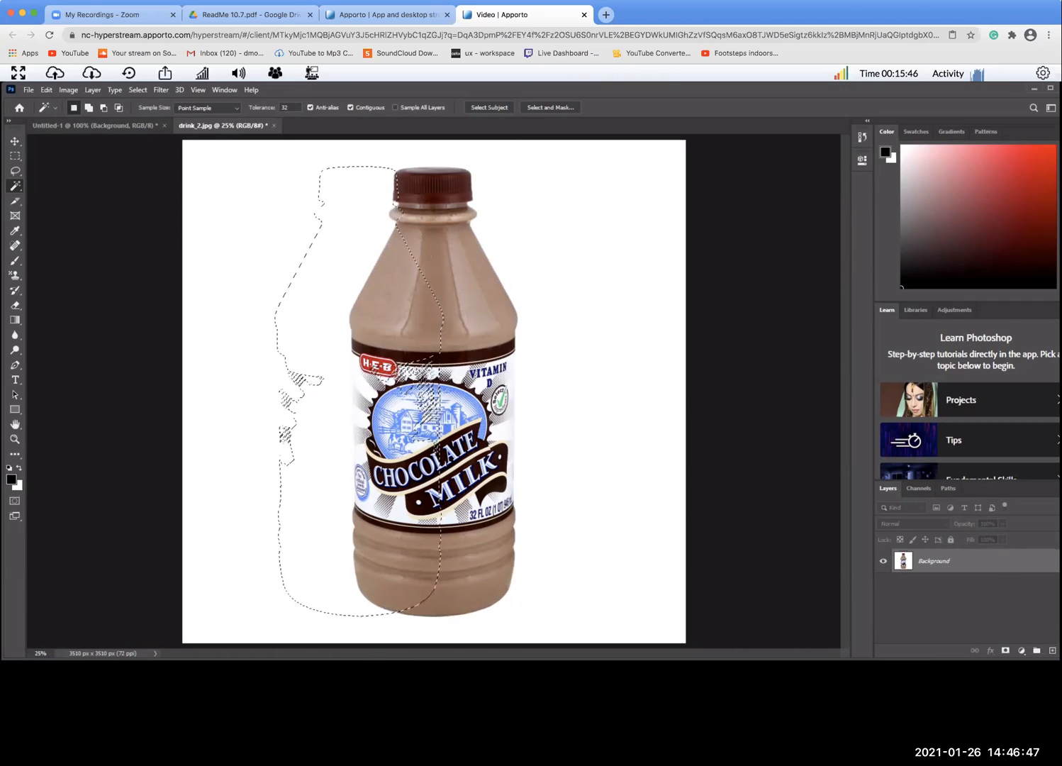
pyautogui.hotkey('ctrl', 'z')
# Reselect the white background around the bottle, invert the selection, and subtract the white areas of the label
pyautogui.click(311, 285)
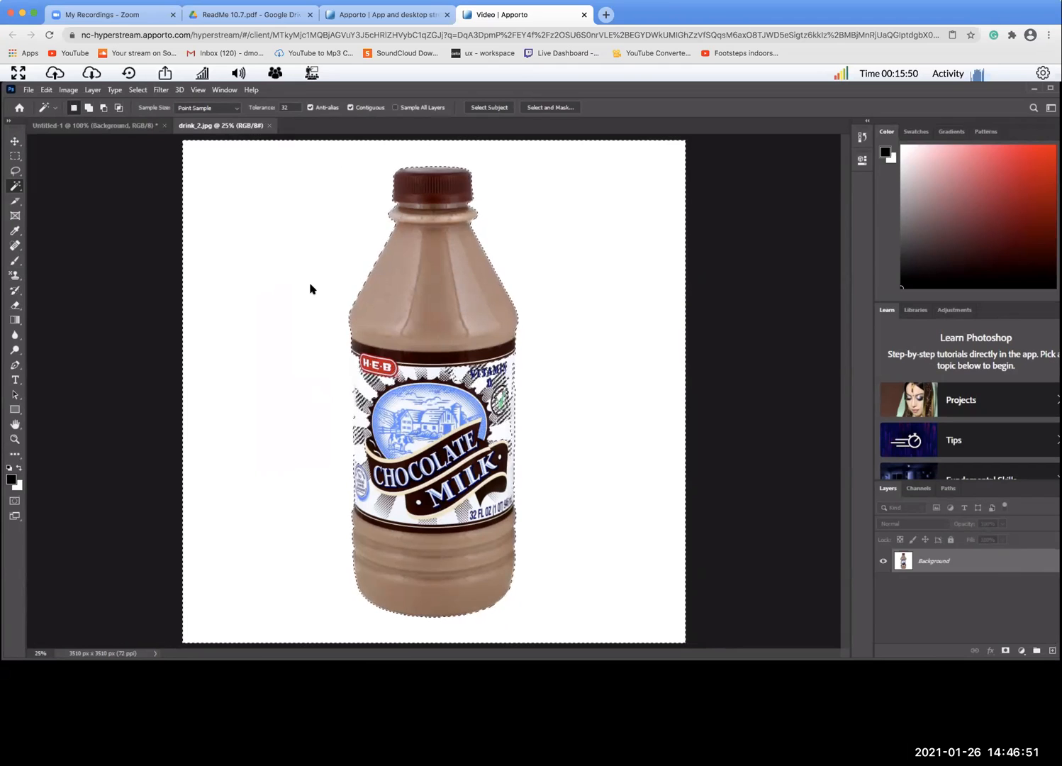
pyautogui.click(141, 91)
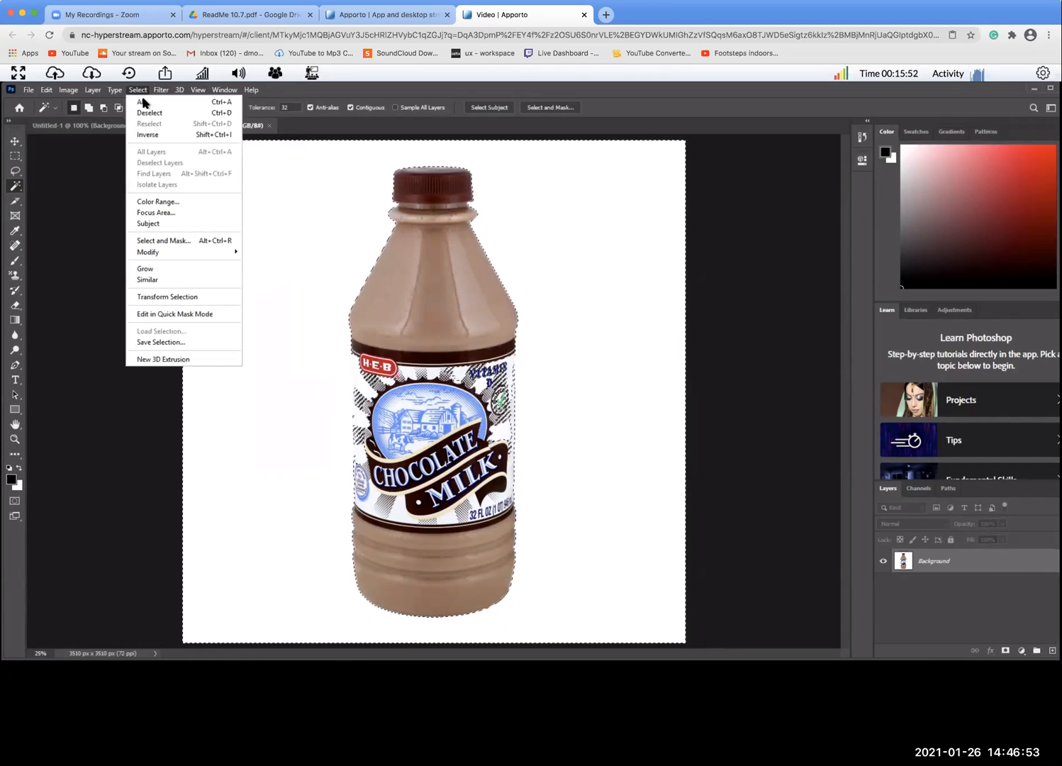
pyautogui.click(150, 134)
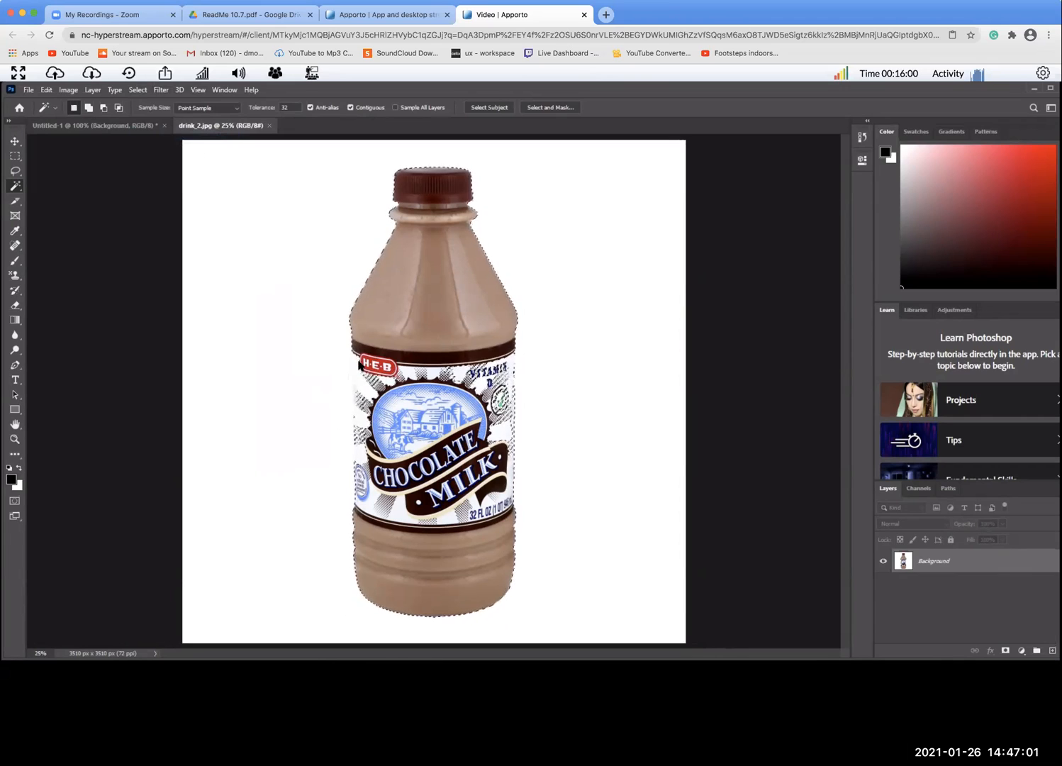
pyautogui.press('alt')
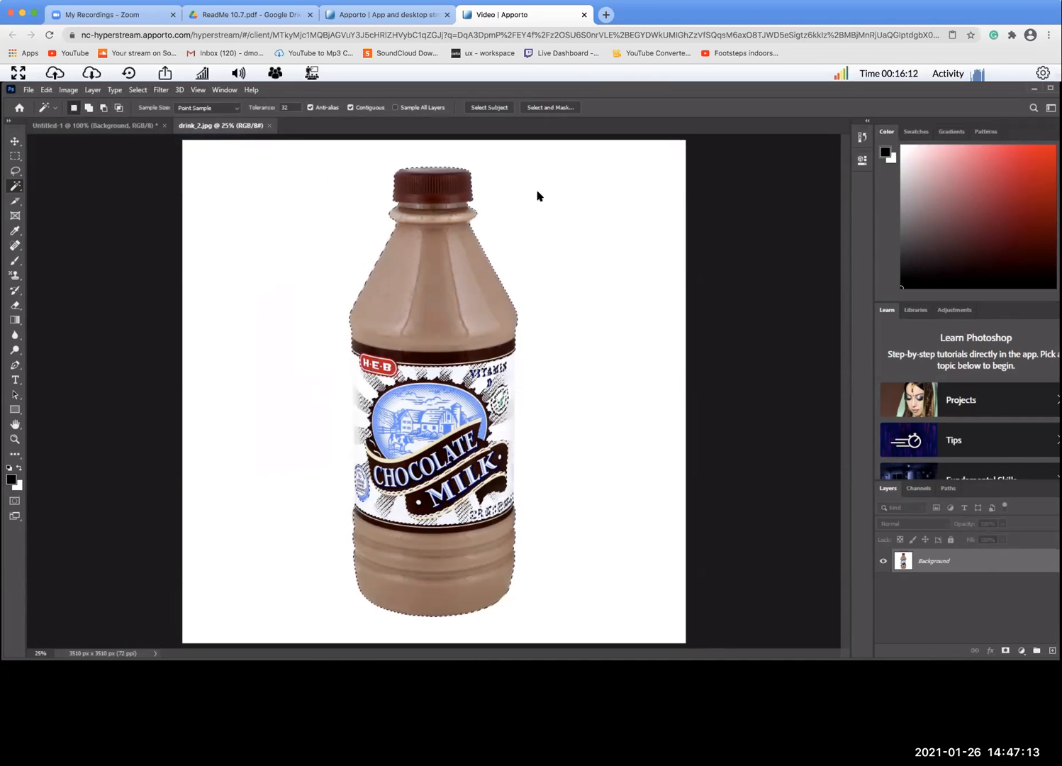
# Try to copy the selected bottle, and switch to the Untitled-1 page with the Move tool and no layer selected
pyautogui.press('c')
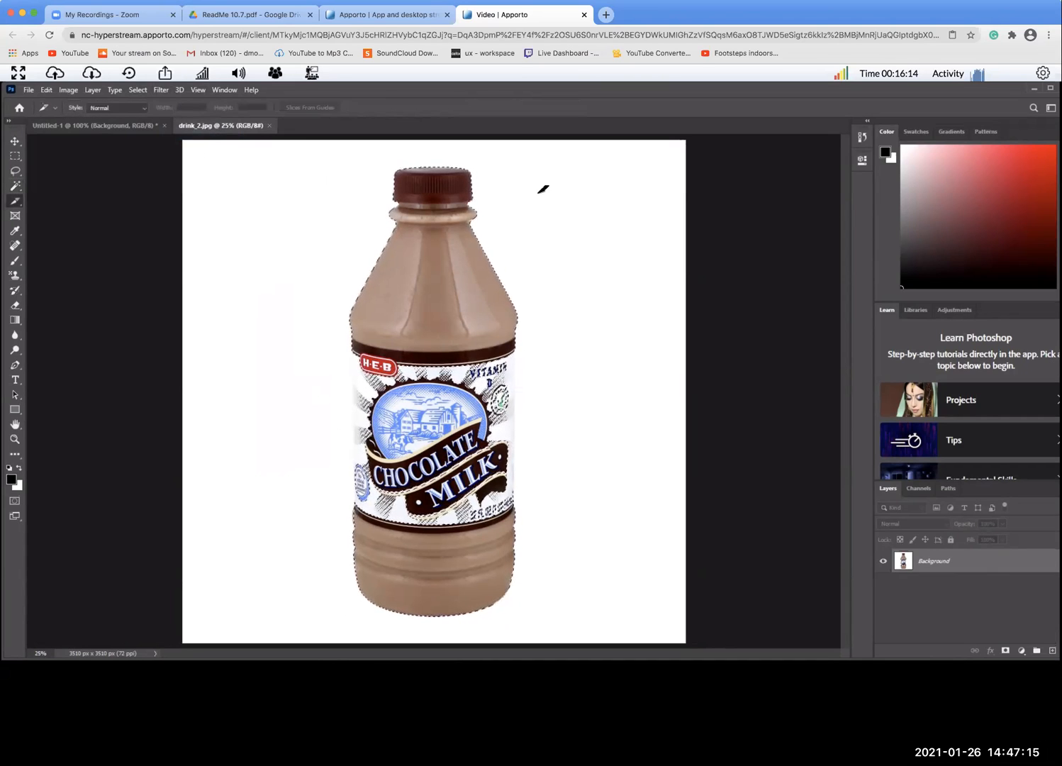
pyautogui.press('x')
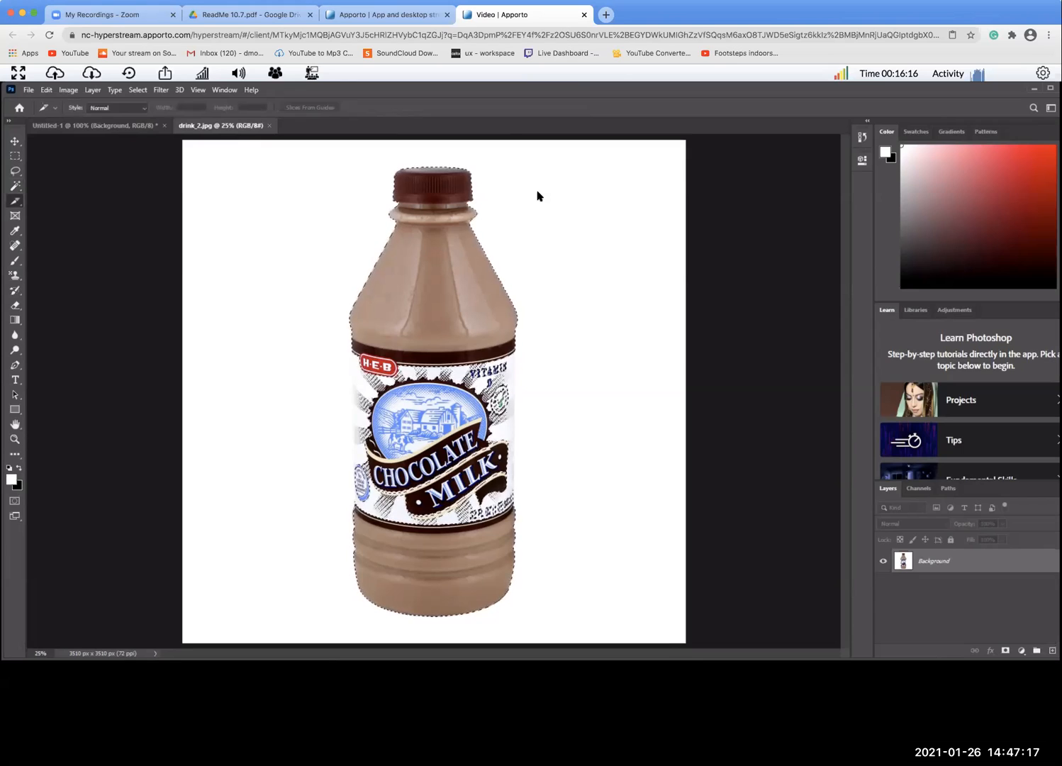
pyautogui.click(122, 128)
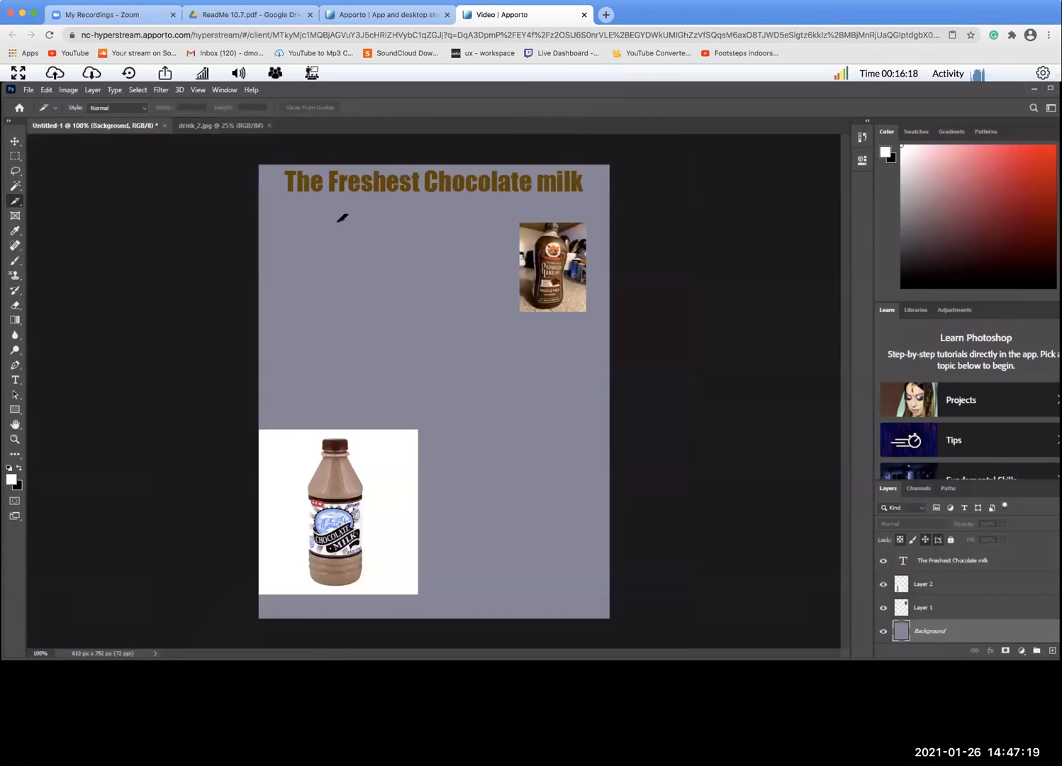
pyautogui.click(13, 143)
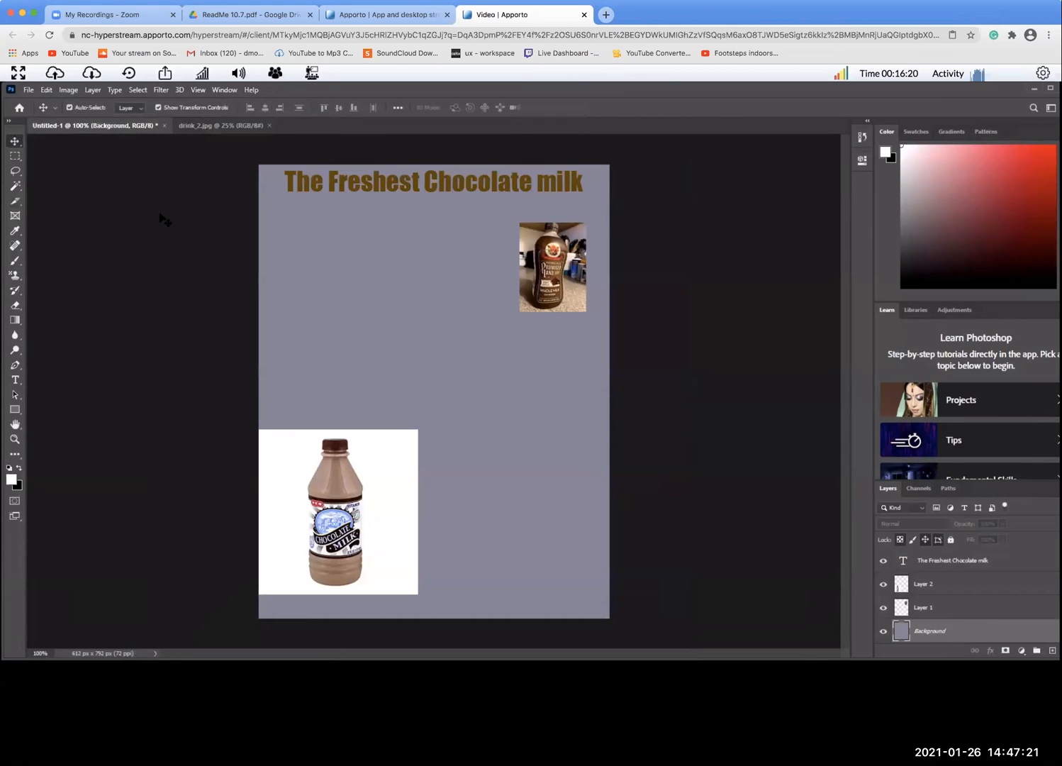
pyautogui.click(440, 358)
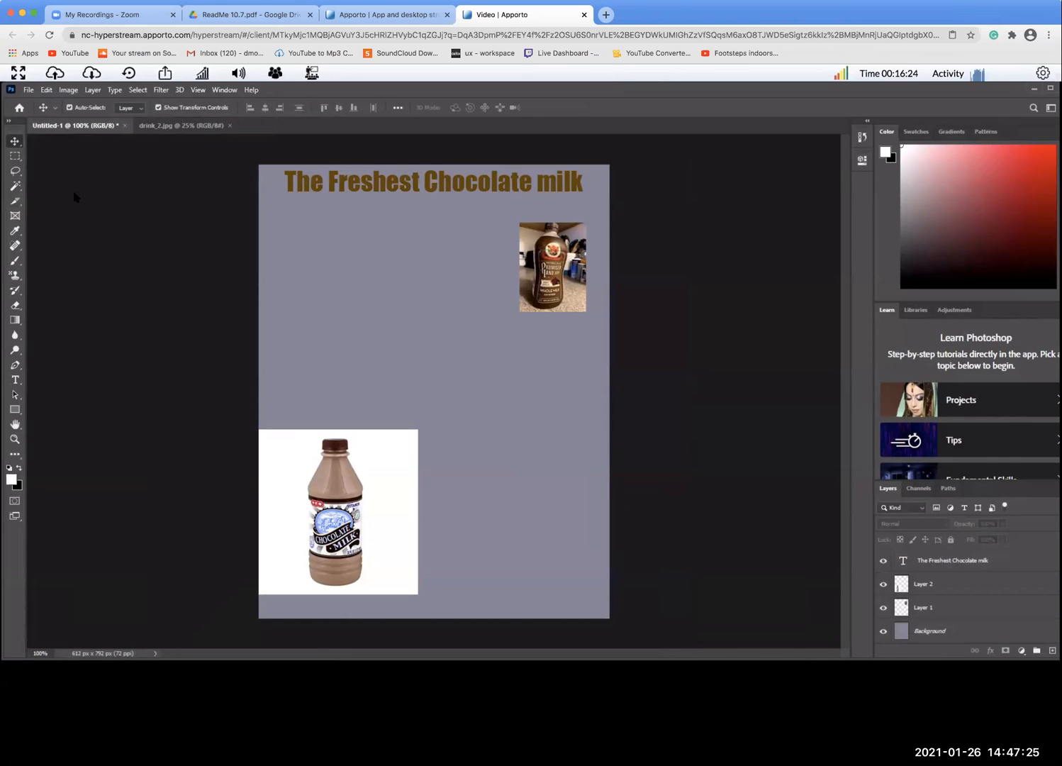
# Try to copy the selected bottle from drink_2.jpg at full size and paste it into the Untitled-1 page
pyautogui.click(167, 127)
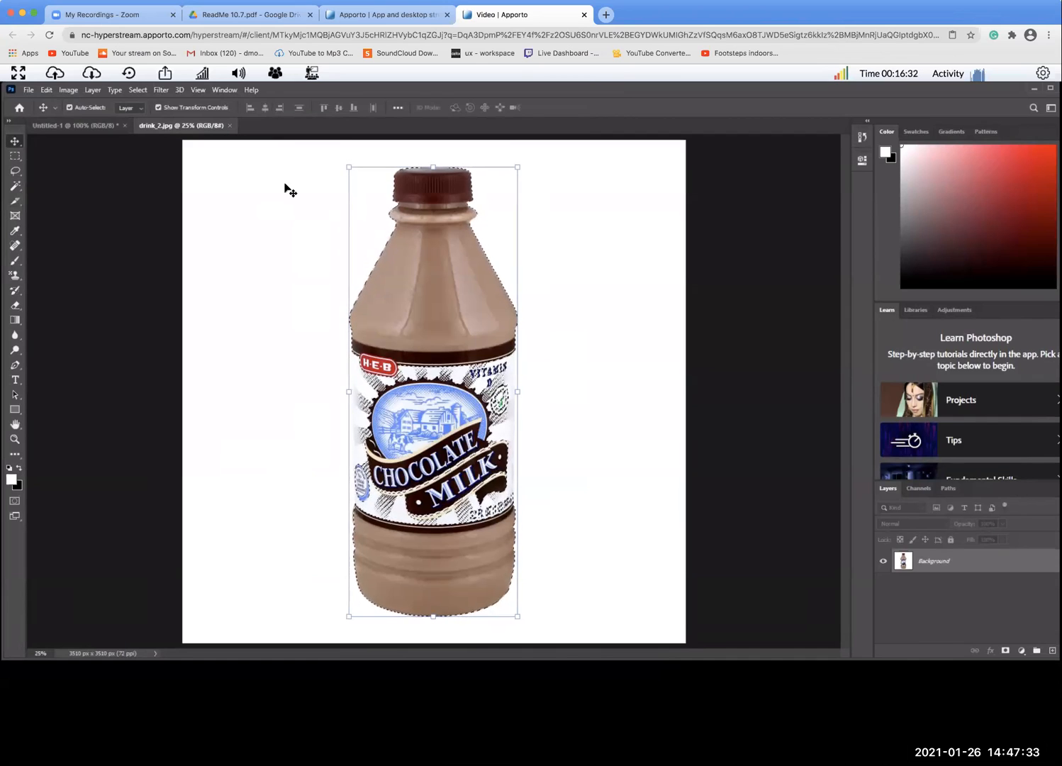
pyautogui.click(45, 90)
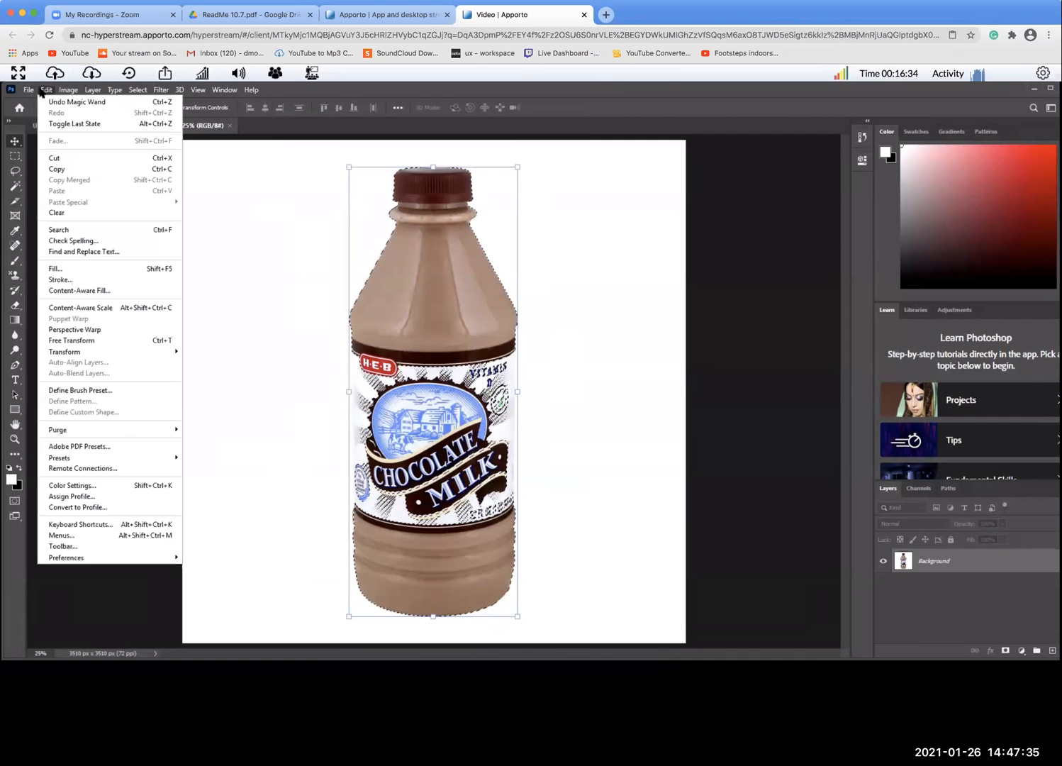
pyautogui.click(53, 170)
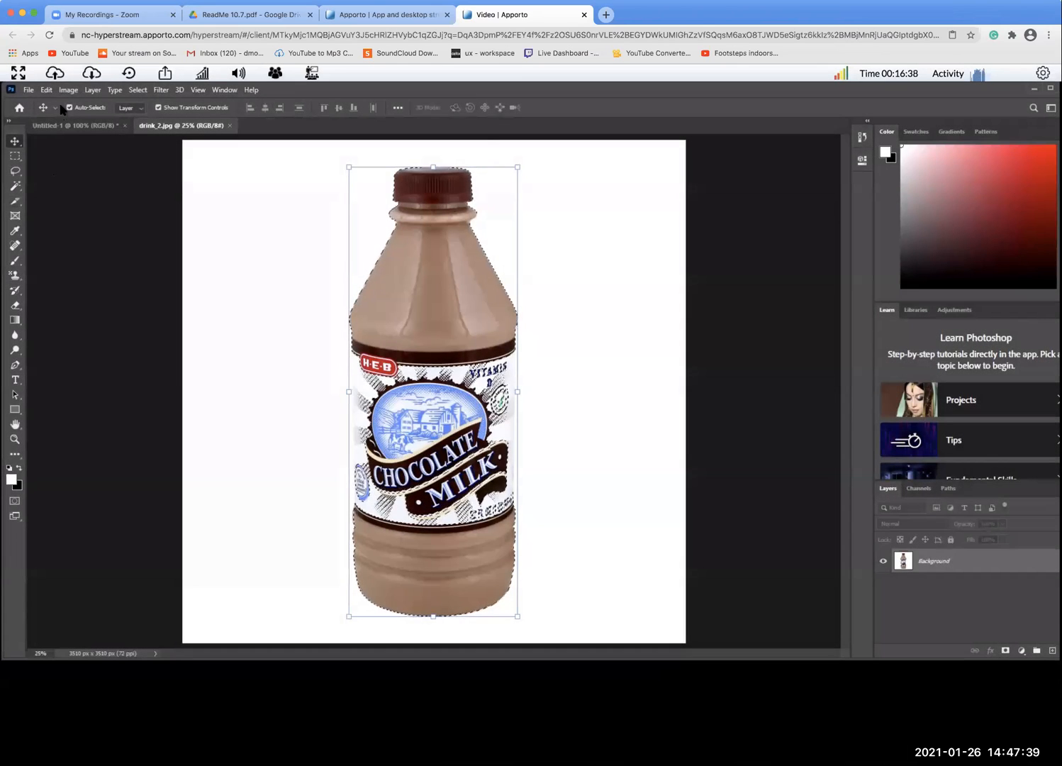
pyautogui.click(88, 125)
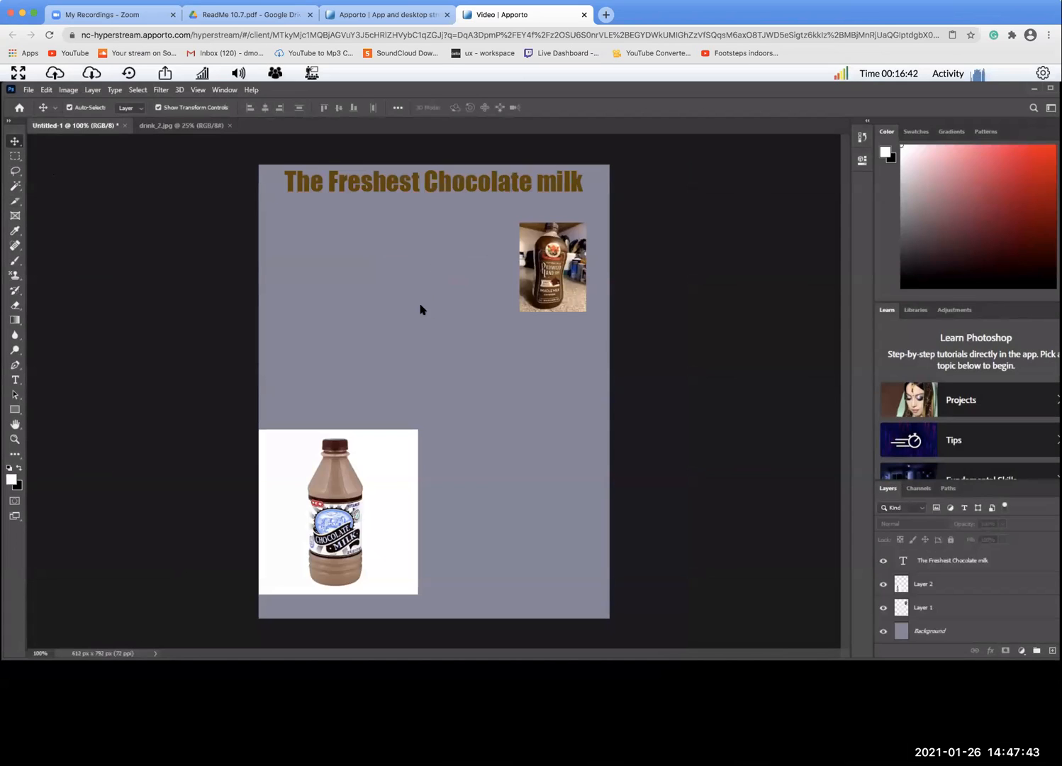
pyautogui.hotkey('ctrl', 'v')
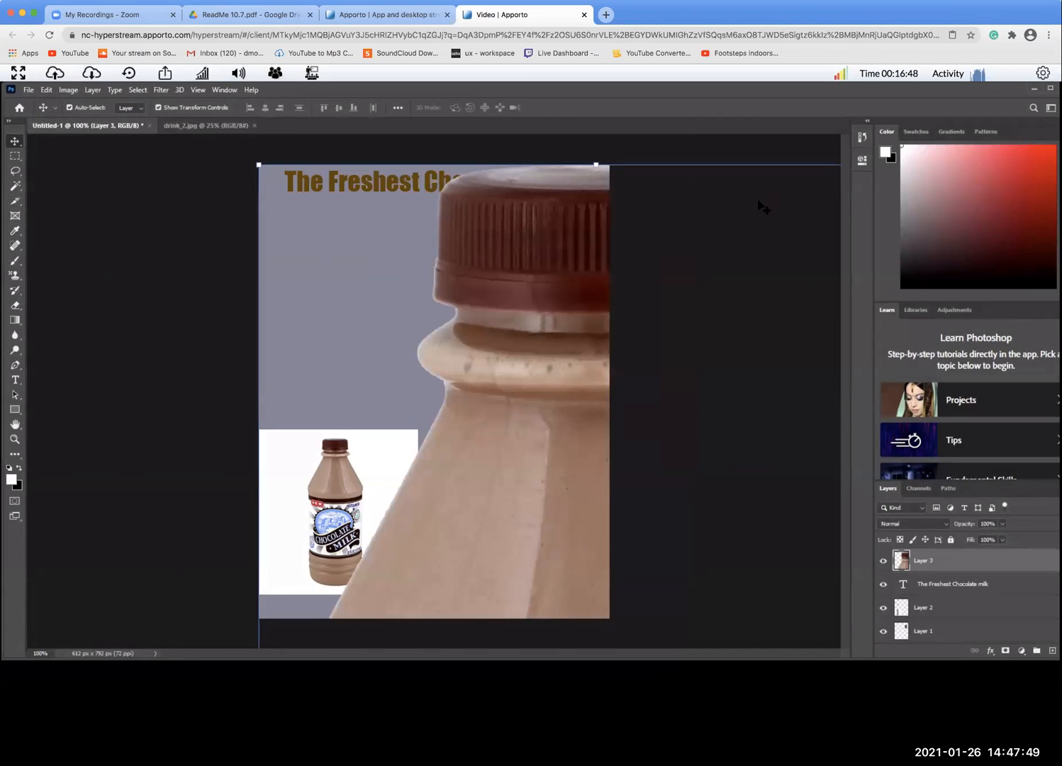
# Resize the drink_2.jpg image to a width of 4 inches
pyautogui.click(188, 125)
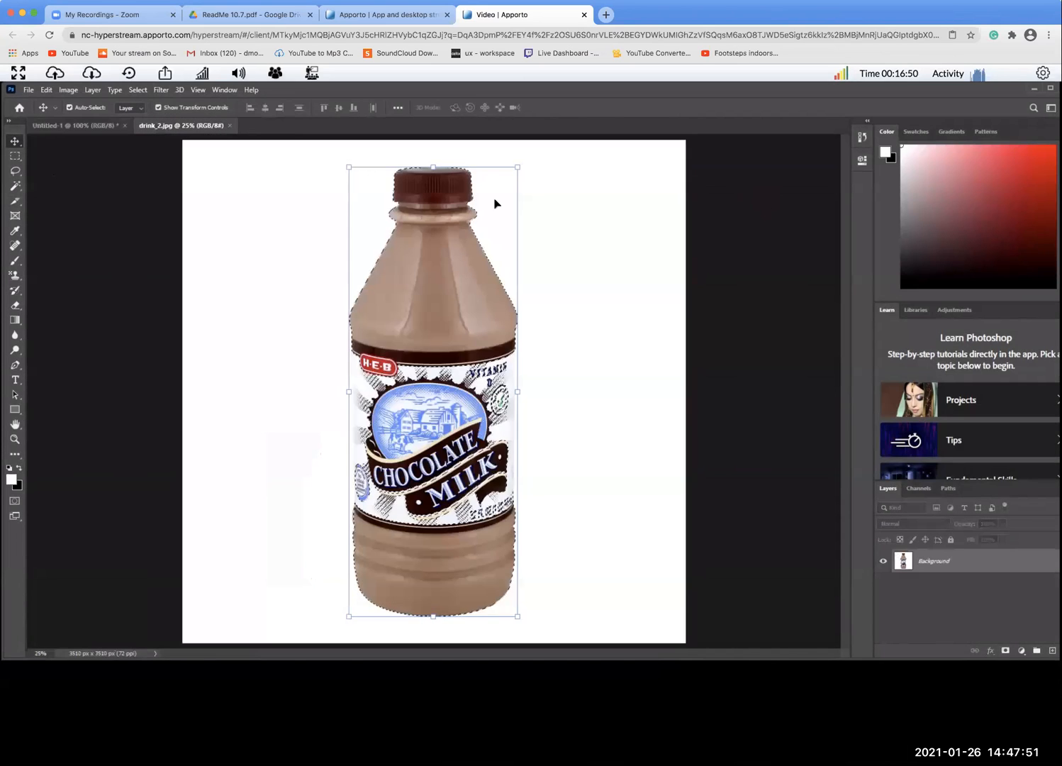
pyautogui.click(68, 91)
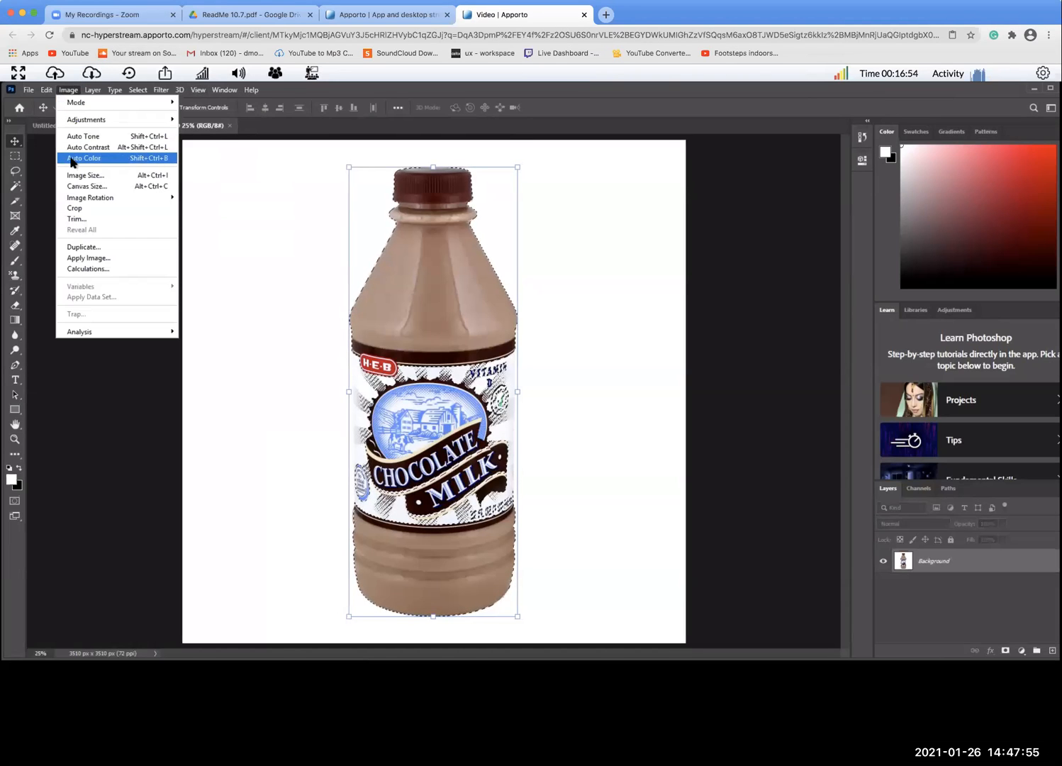
pyautogui.click(78, 176)
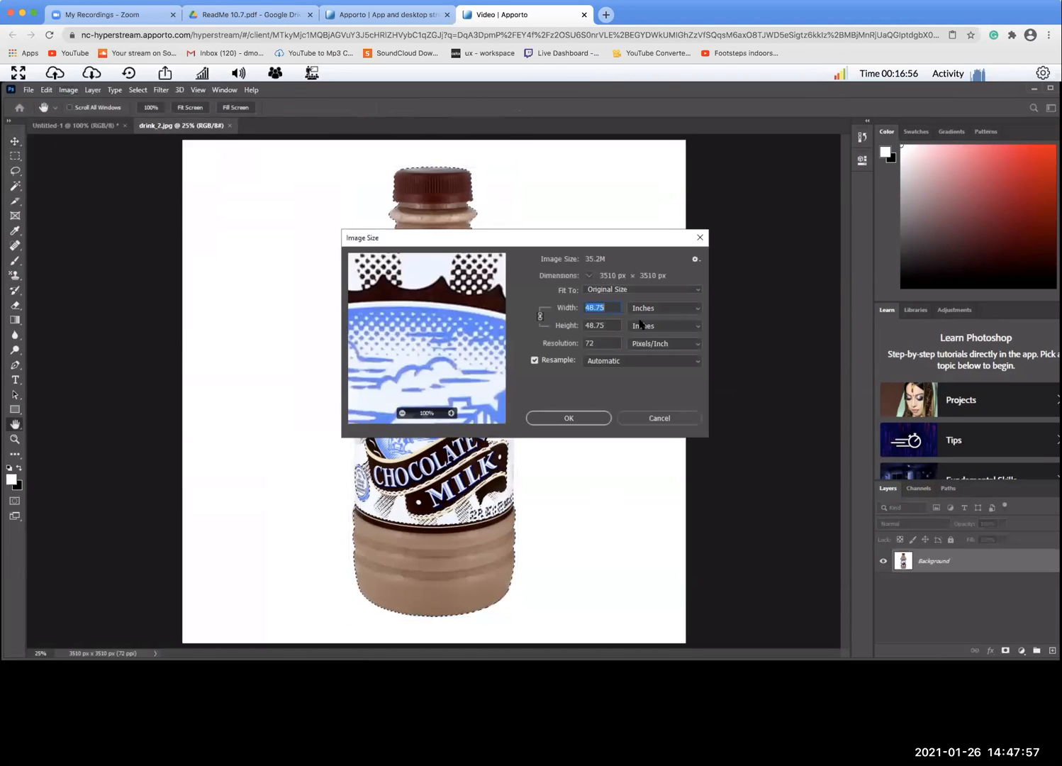
pyautogui.write('4')
pyautogui.press('Return')
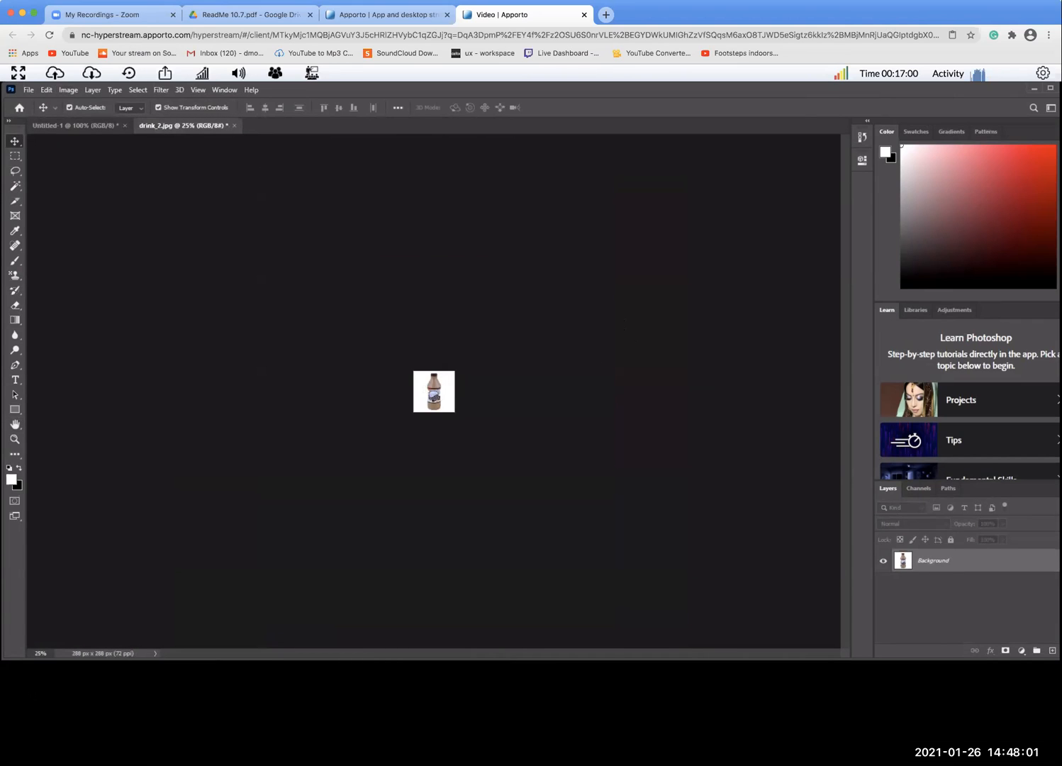
pyautogui.write('100')
pyautogui.press('Return')
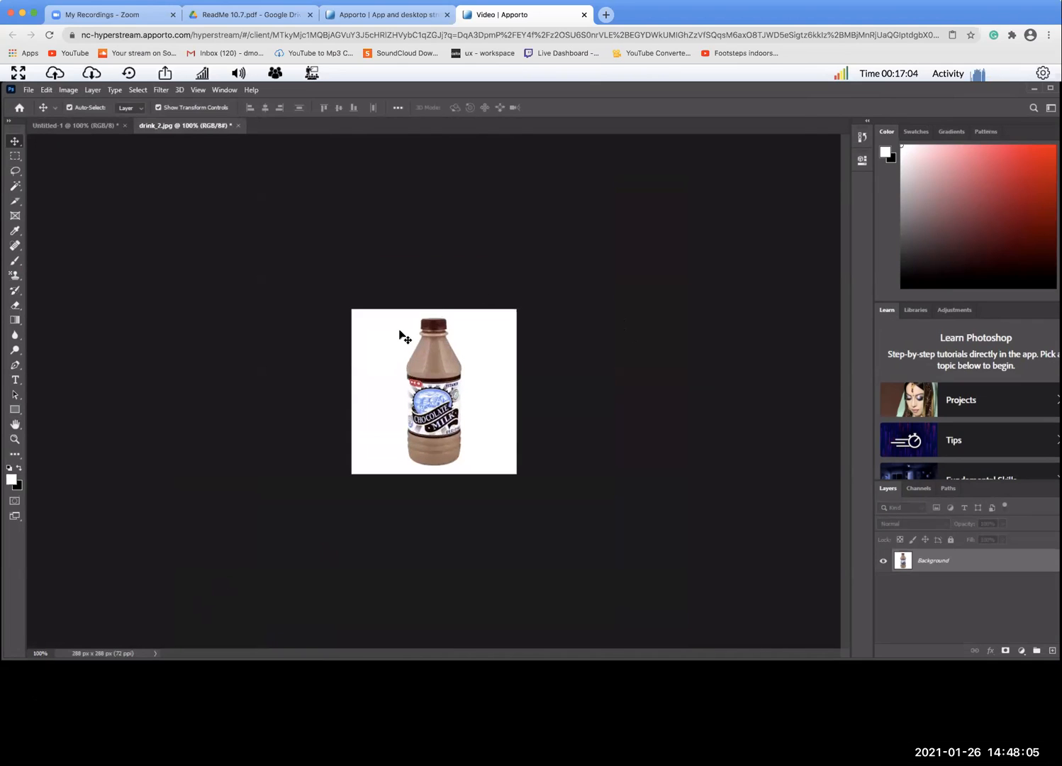
# Select the white background around the resized bottle with the Magic Wand tool, and invert the selection to the bottle
pyautogui.click(15, 199)
pyautogui.click(15, 187)
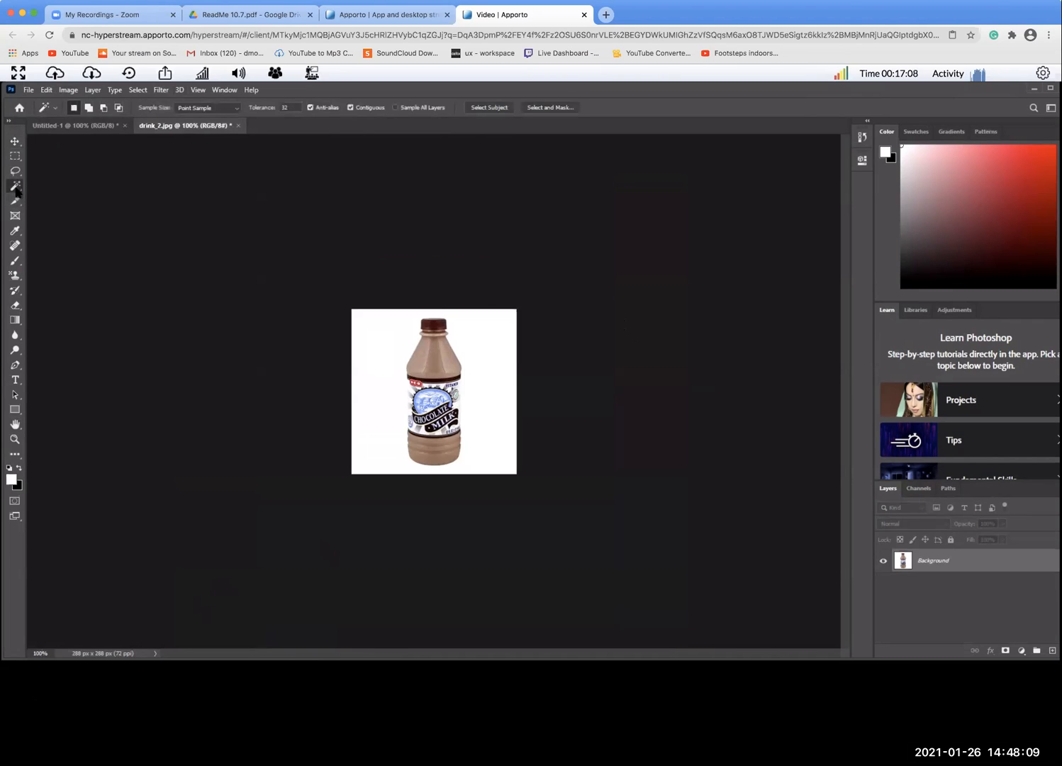
pyautogui.rightClick(15, 188)
pyautogui.click(48, 205)
pyautogui.rightClick(16, 187)
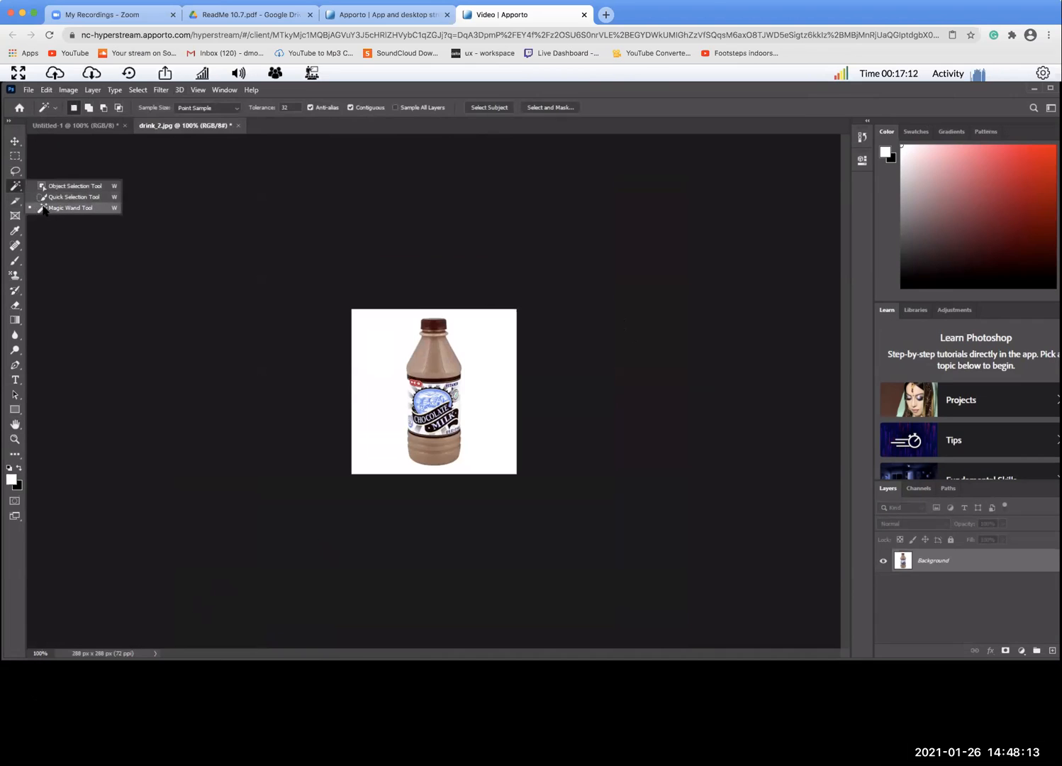
pyautogui.click(42, 205)
pyautogui.click(404, 342)
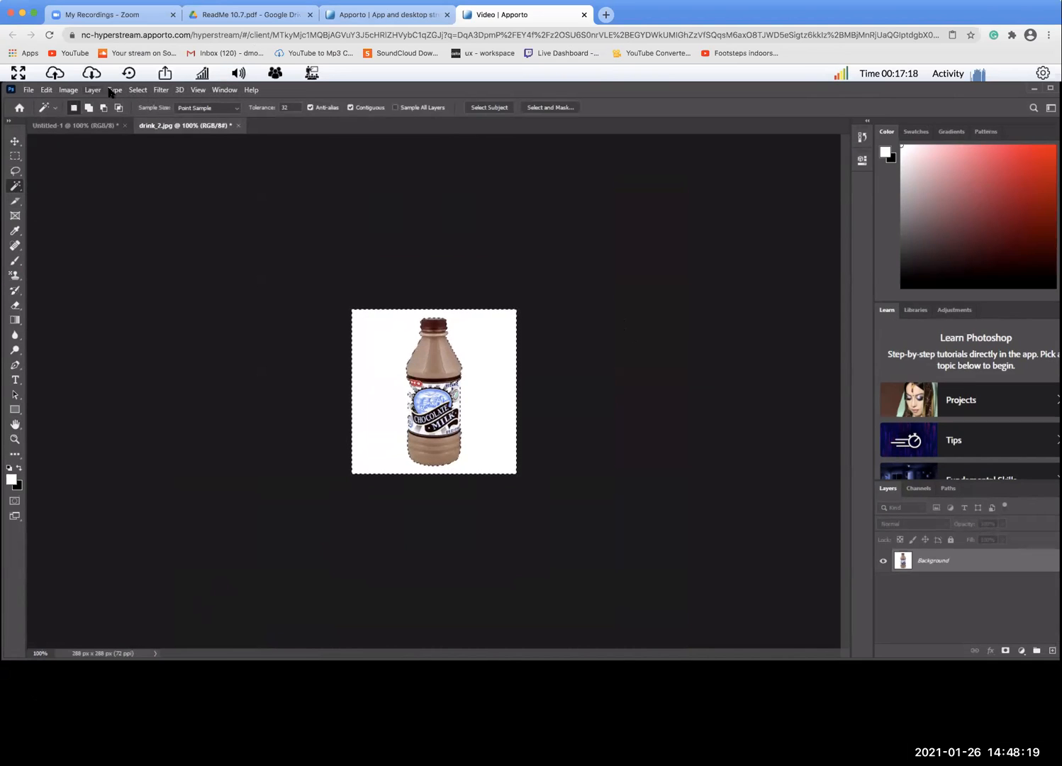
pyautogui.click(137, 89)
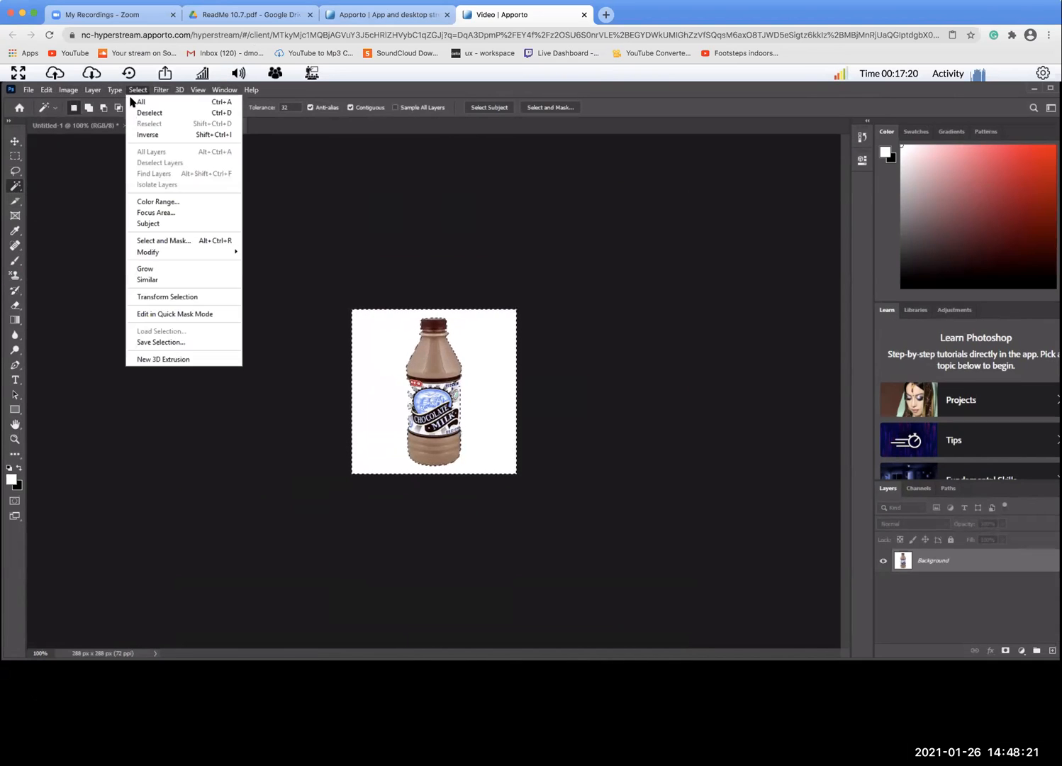
pyautogui.click(151, 134)
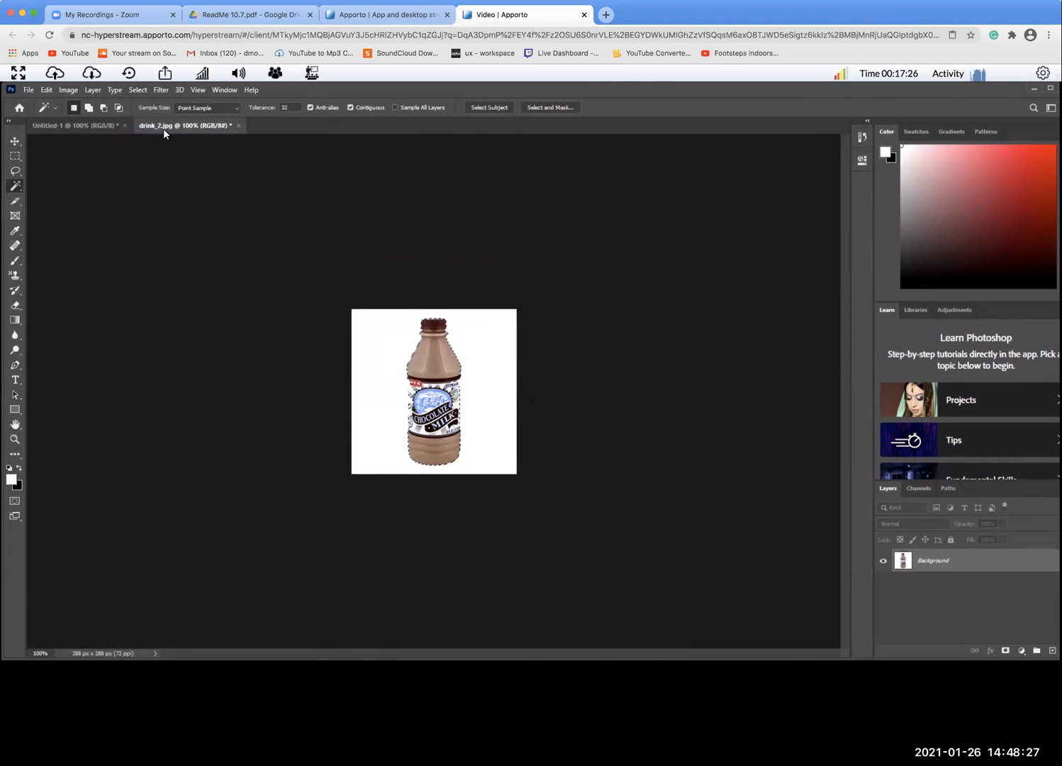
# Paste the cut-out bottle into the Untitled-1 page and move it to the page's lower-left corner
pyautogui.click(76, 130)
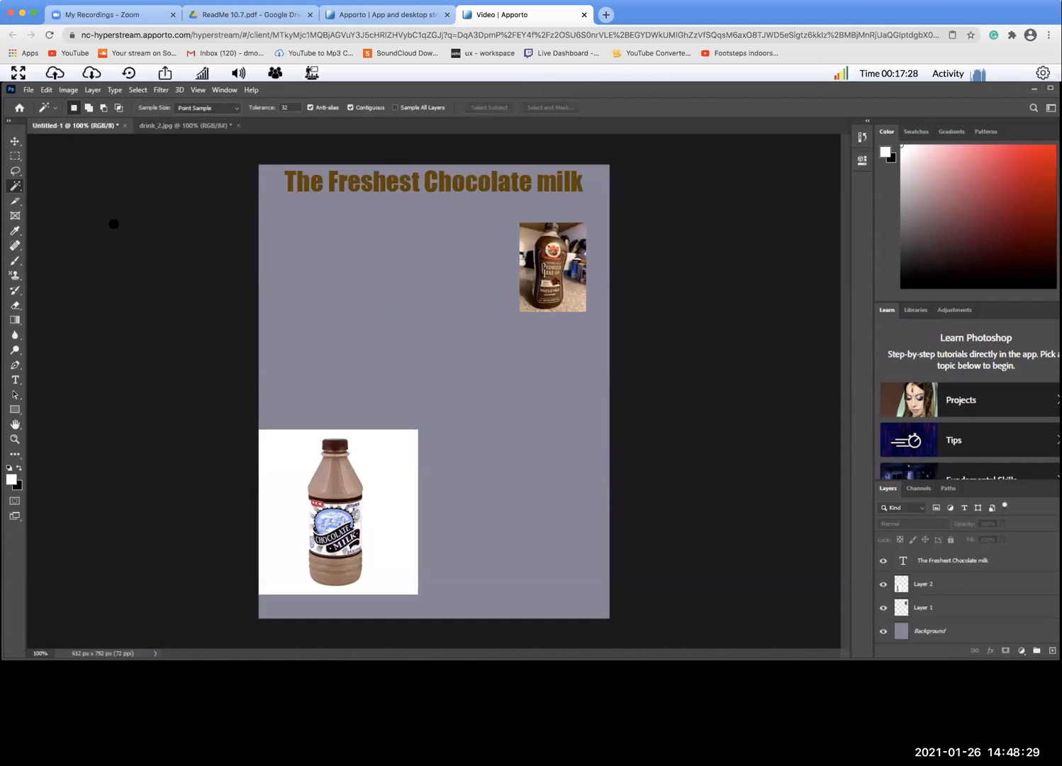
pyautogui.click(13, 142)
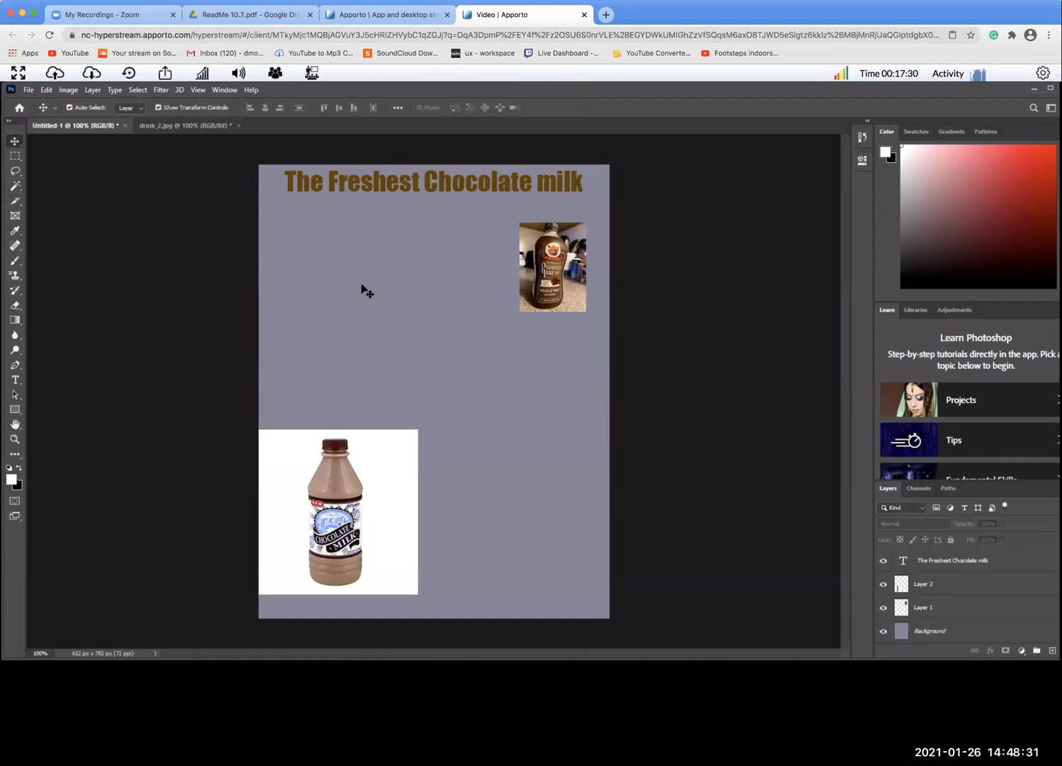
pyautogui.hotkey('ctrl', 'v')
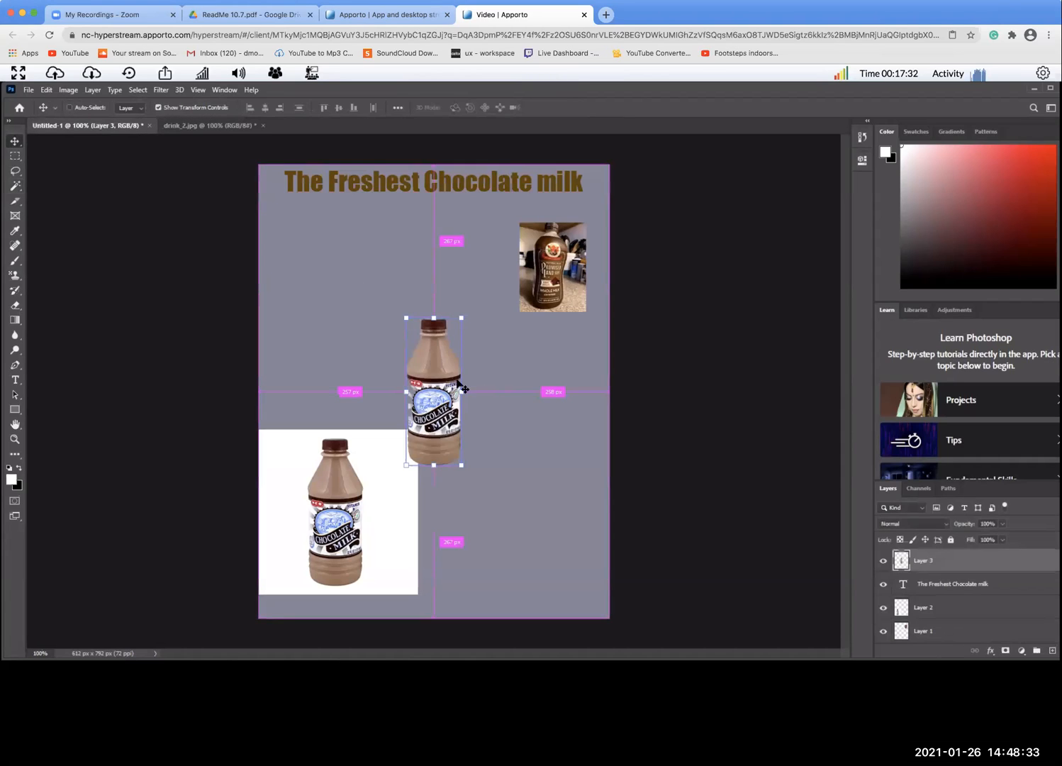
pyautogui.moveTo(436, 370); pyautogui.dragTo(338, 304)
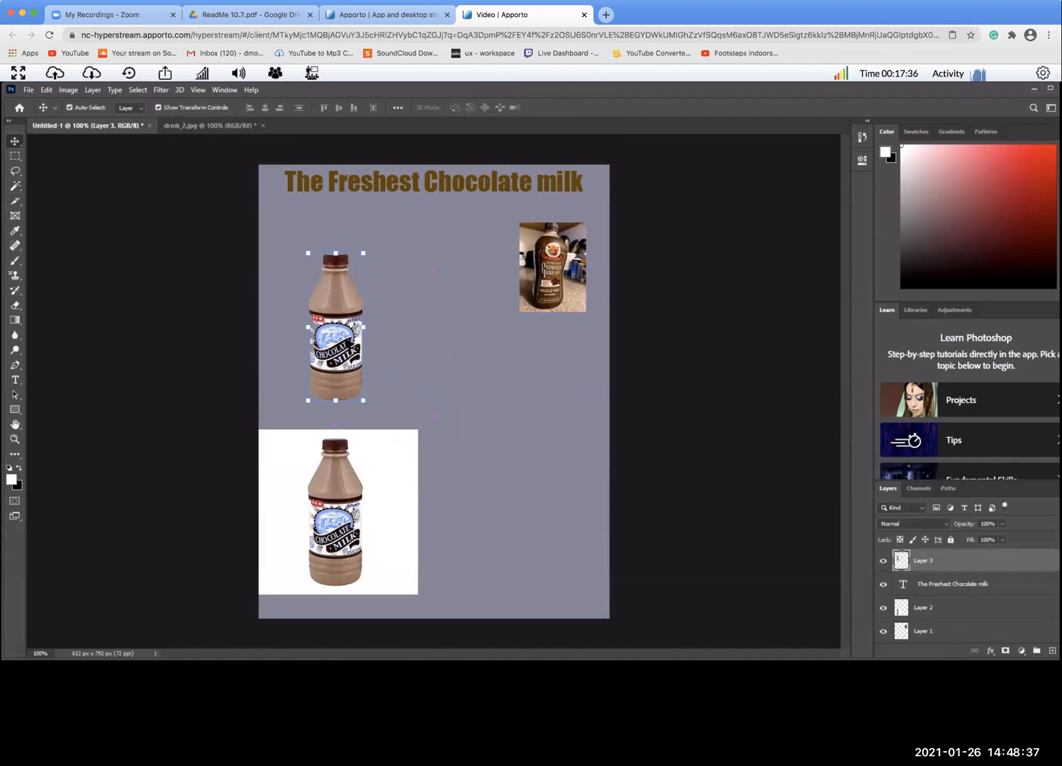
pyautogui.moveTo(356, 343); pyautogui.dragTo(303, 527)
# Delete the old bottle photo with the white background, and shift the cut-out bottle slightly closer to the page's left edge
pyautogui.click(367, 482)
pyautogui.press('Delete')
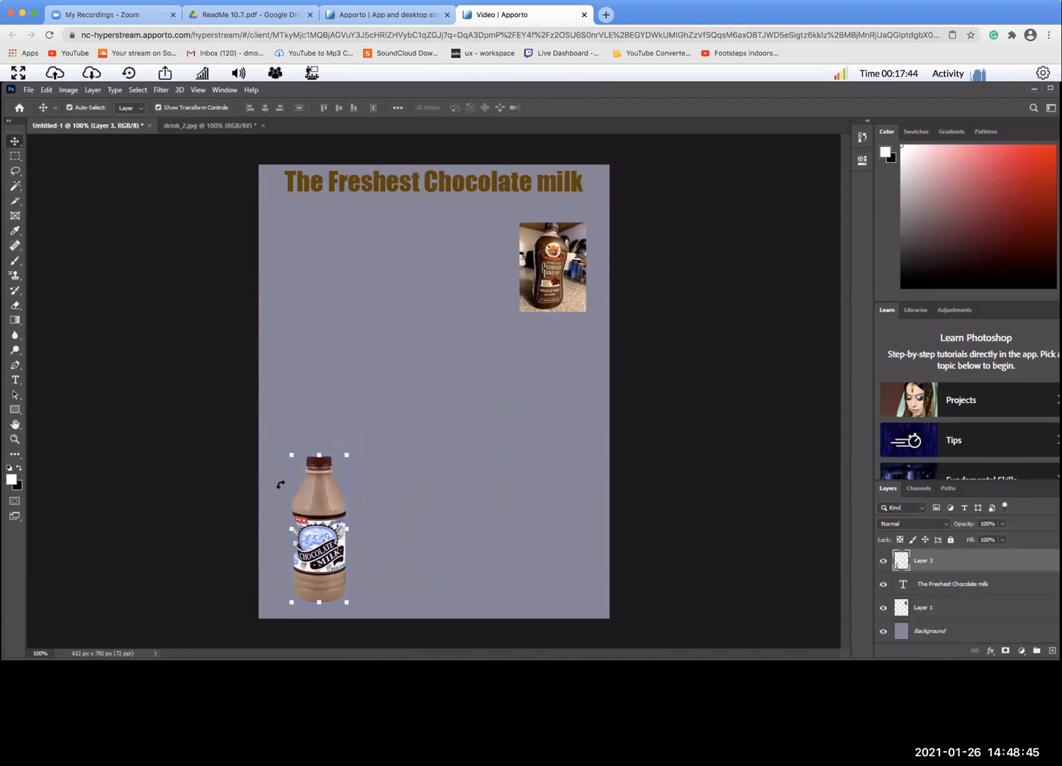
pyautogui.hotkey('ctrl', 't')
pyautogui.click(10, 144)
pyautogui.click(391, 507)
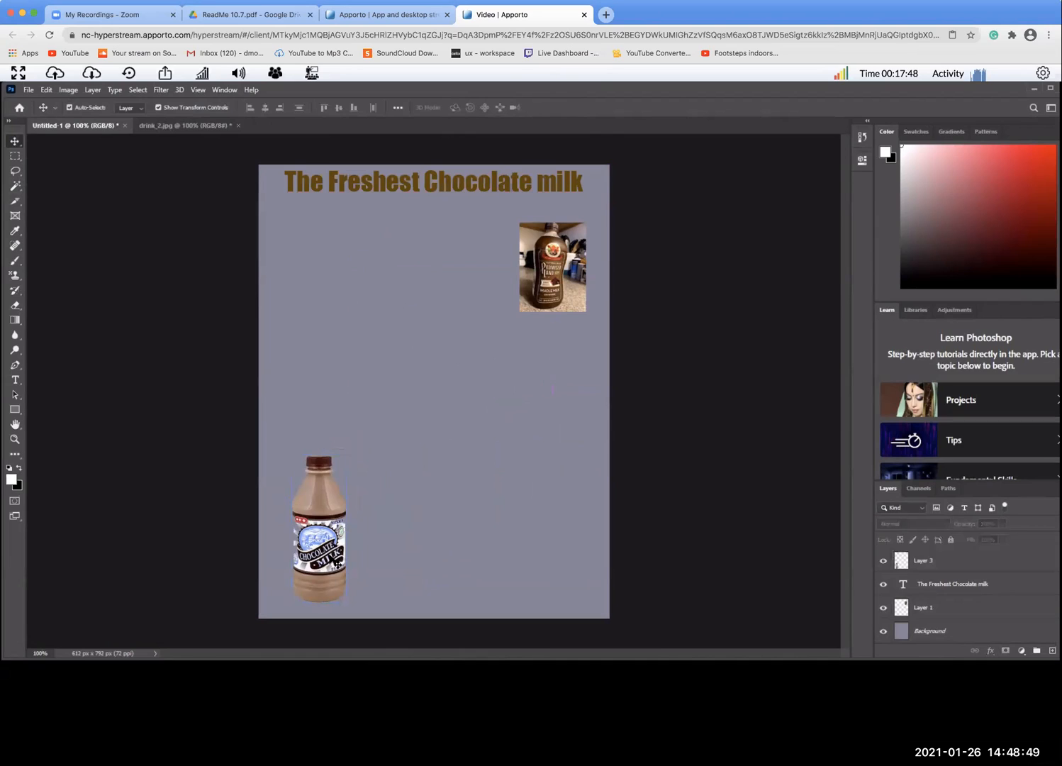
pyautogui.moveTo(333, 560); pyautogui.dragTo(326, 560)
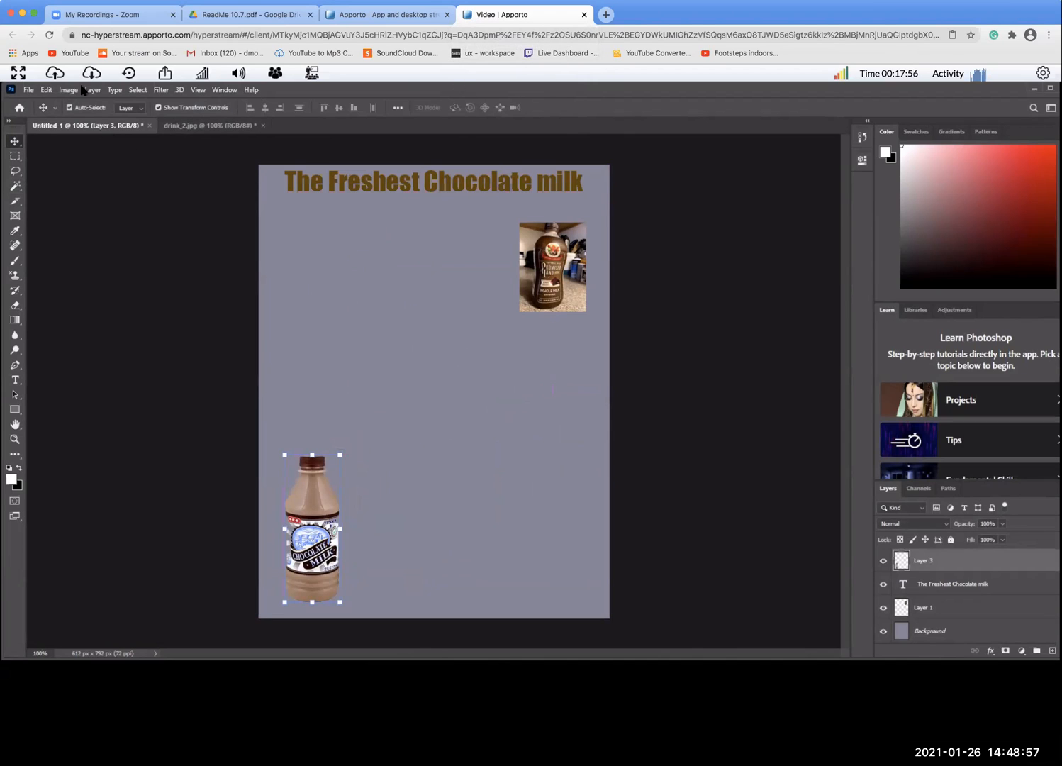
# Open the drink_1 photo from the drink_comm_matthew folder
pyautogui.click(47, 89)
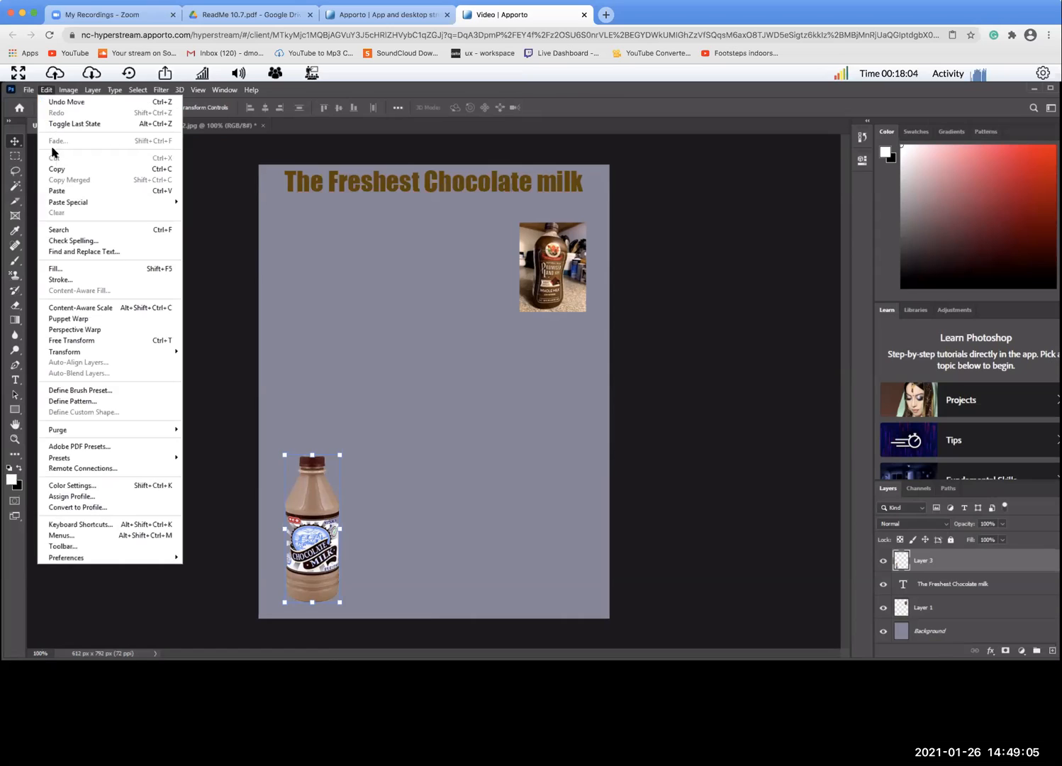
pyautogui.moveTo(28, 90)
pyautogui.click(37, 114)
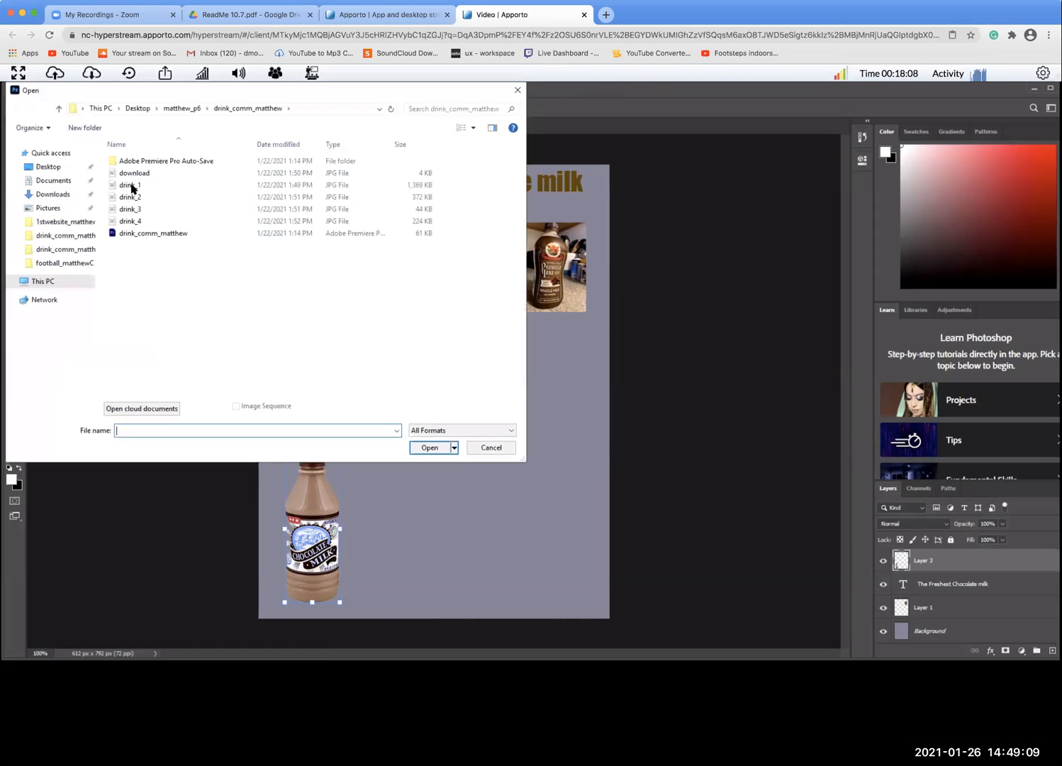
pyautogui.click(133, 186)
pyautogui.doubleClick(131, 186)
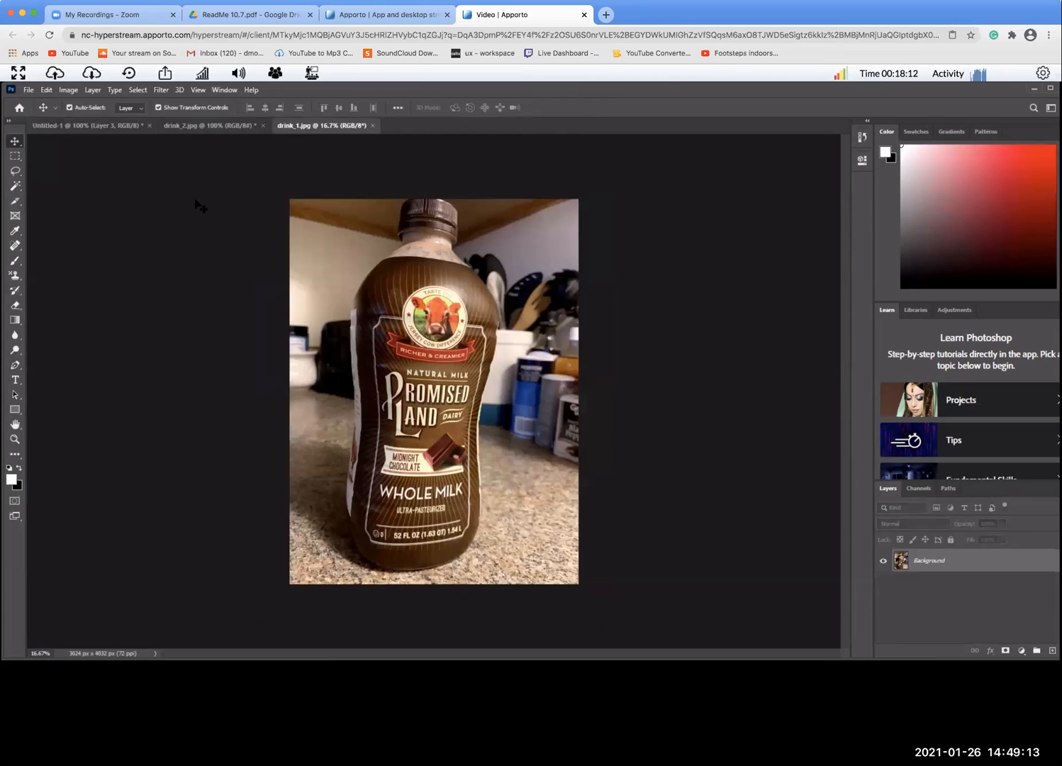
# Resize the drink_1.jpg image to a width of 4 inches
pyautogui.click(68, 90)
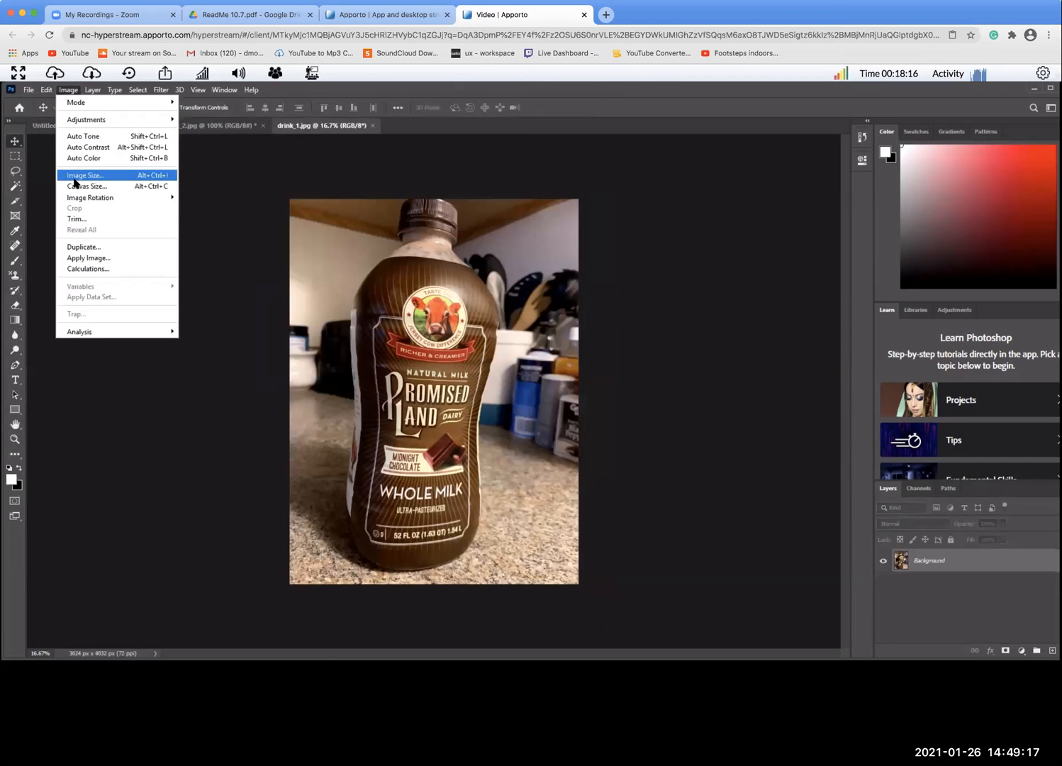
pyautogui.click(76, 175)
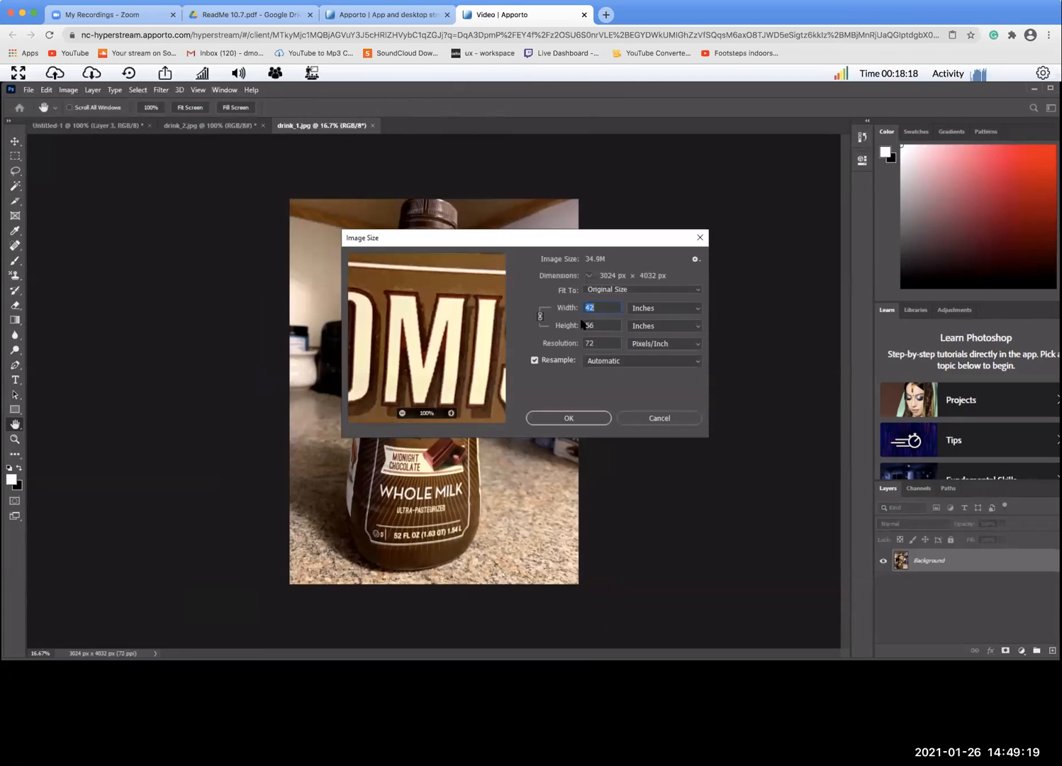
pyautogui.write('4')
pyautogui.press('Return')
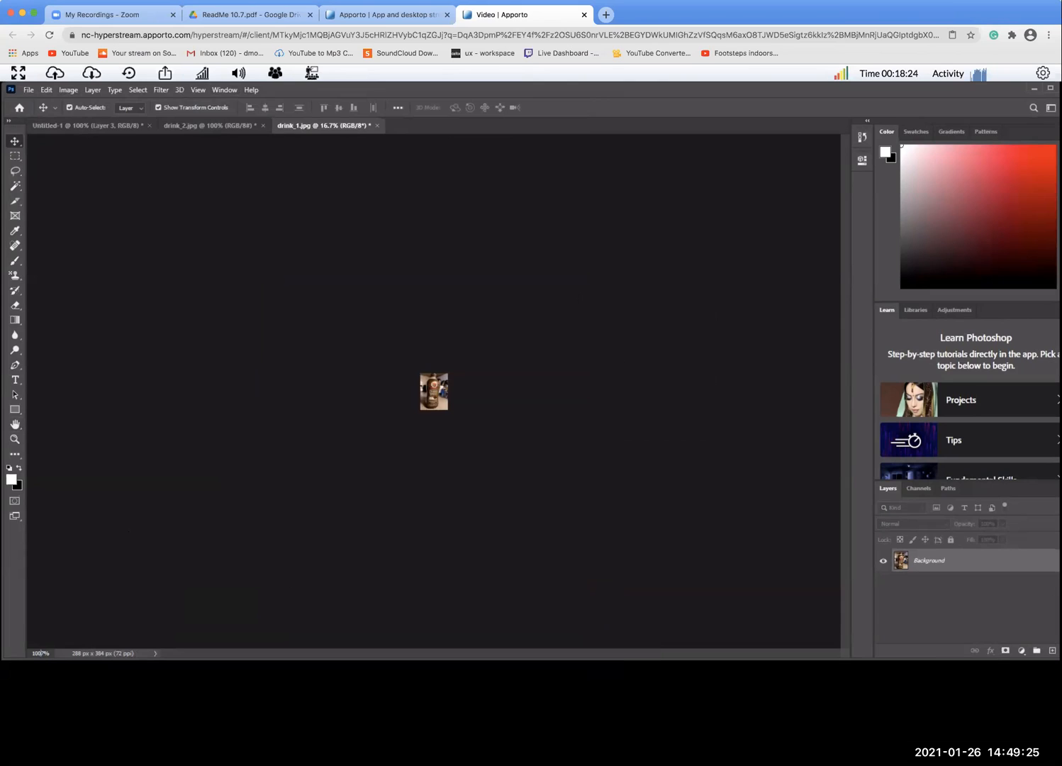
pyautogui.press('Return')
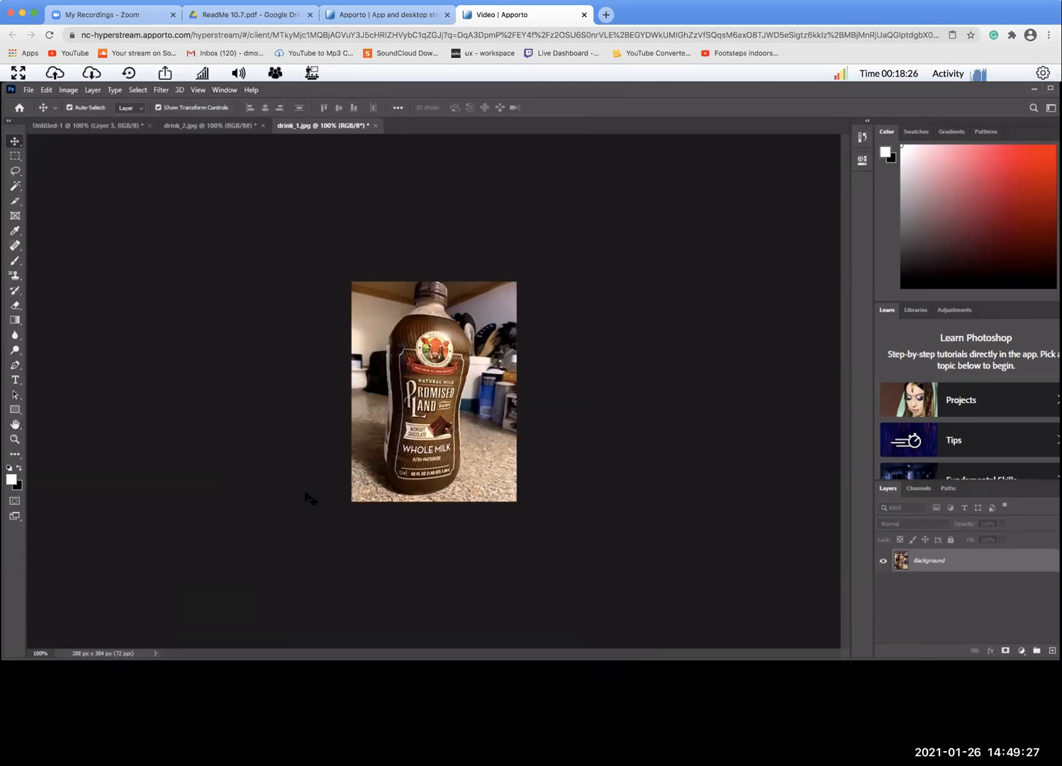
# Select the kitchen background around the bottle in drink_1.jpg with the Magic Wand, adding the wall, countertop and background object areas
pyautogui.click(16, 186)
pyautogui.rightClick(17, 189)
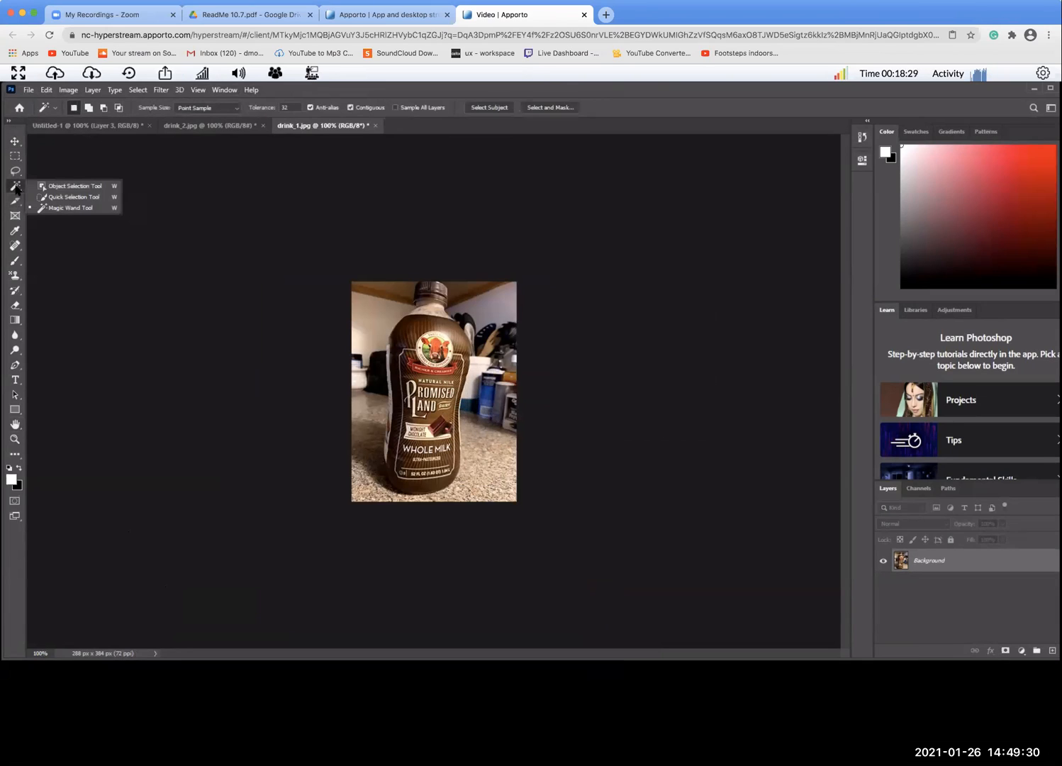
pyautogui.click(54, 208)
pyautogui.click(401, 302)
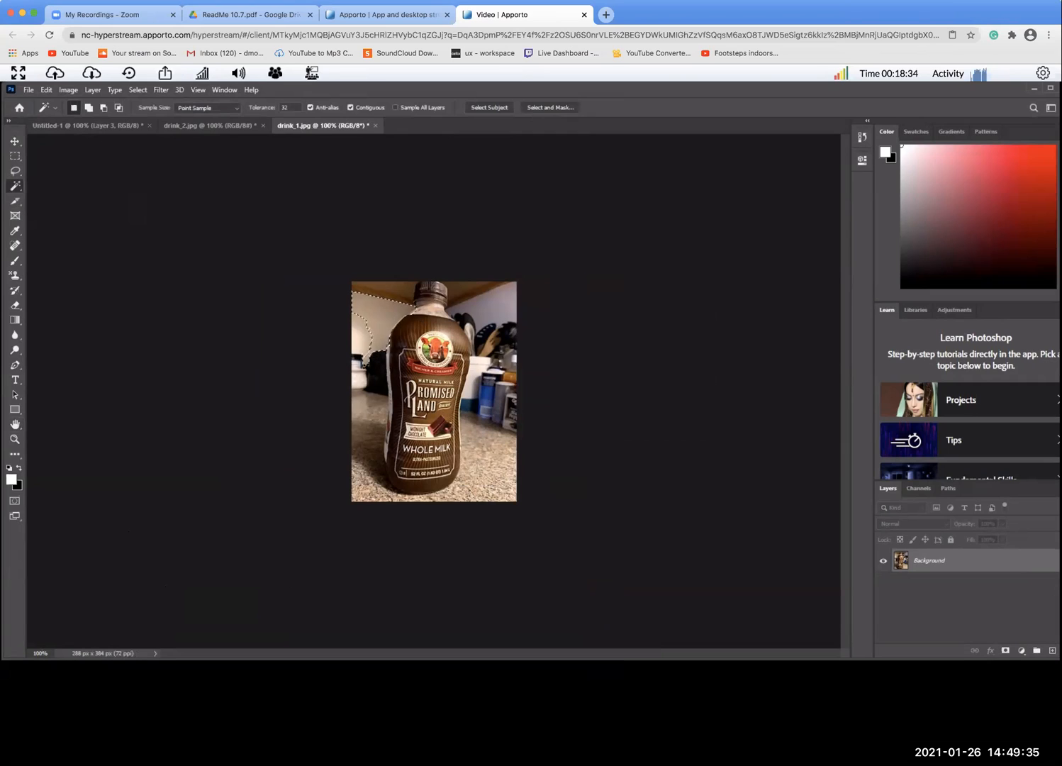
pyautogui.press('shift')
pyautogui.keyDown('shift'); pyautogui.click(390, 306); pyautogui.keyUp('shift')
pyautogui.keyDown('shift'); pyautogui.click(372, 429); pyautogui.keyUp('shift')
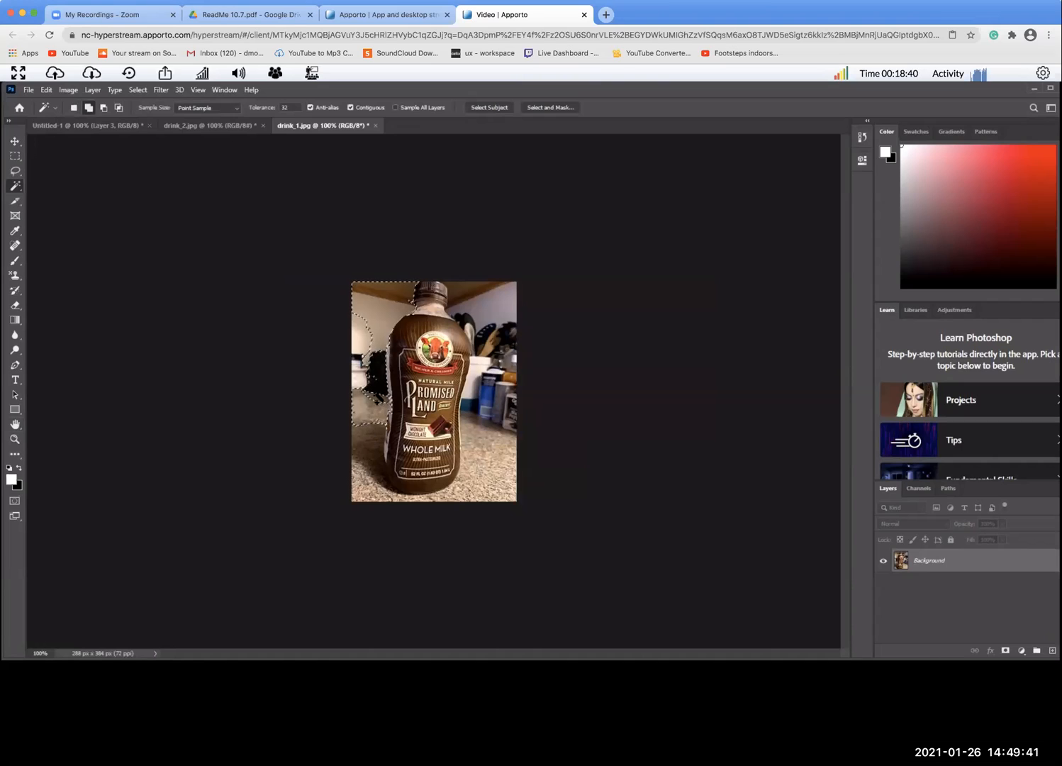
pyautogui.keyDown('shift'); pyautogui.click(376, 459); pyautogui.keyUp('shift')
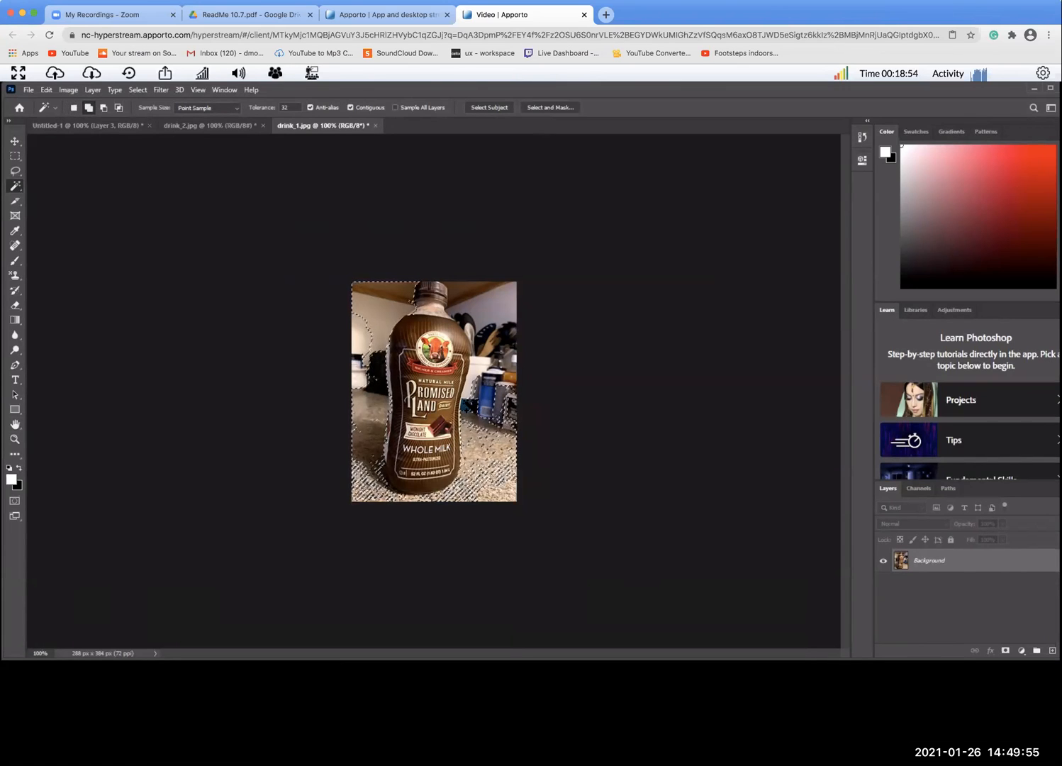
pyautogui.keyDown('shift'); pyautogui.click(471, 373); pyautogui.keyUp('shift')
pyautogui.press('shift')
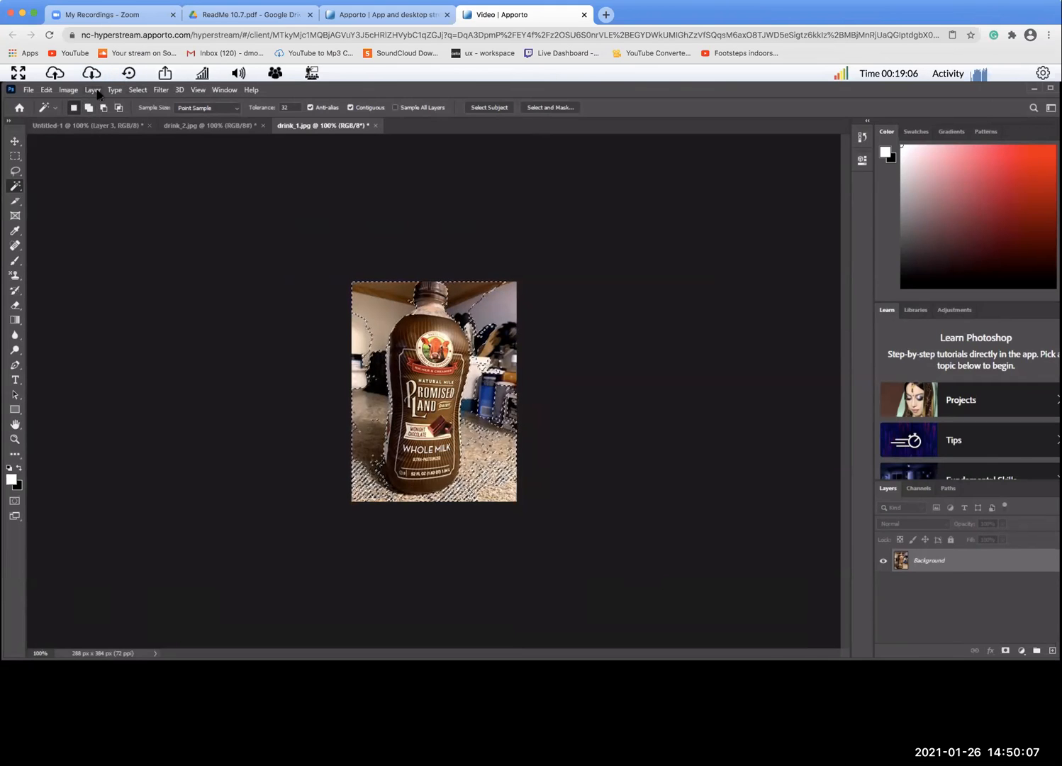
# Invert the background selection in drink_1.jpg and copy the selected bottle
pyautogui.click(135, 90)
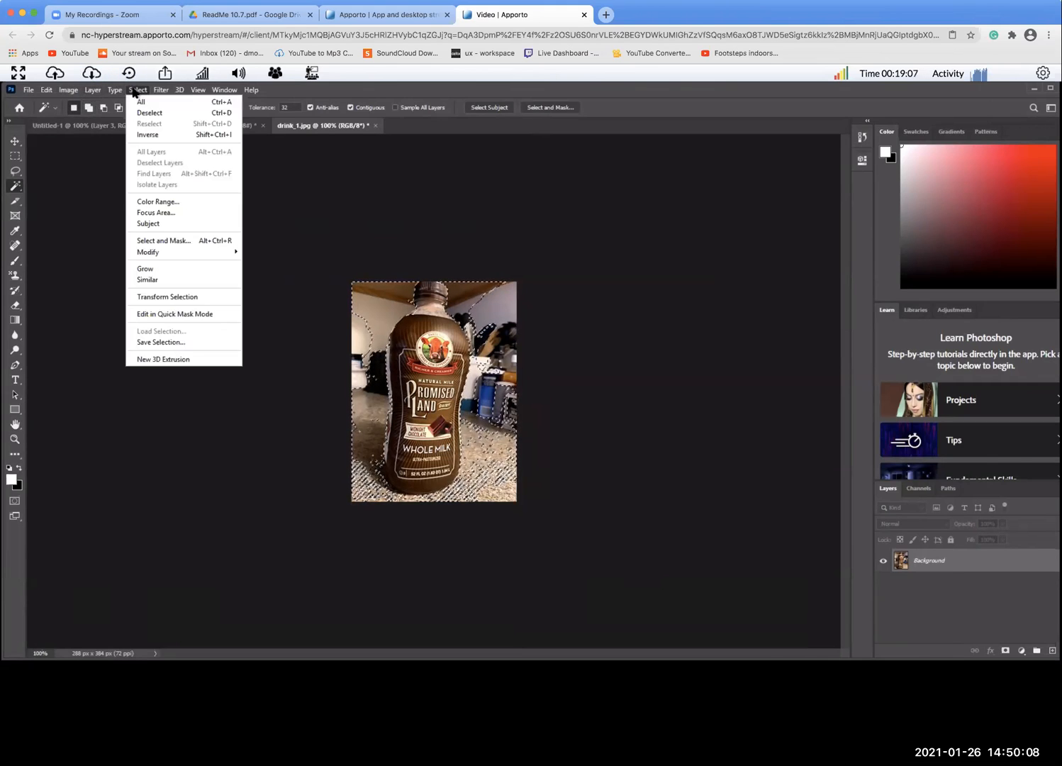
pyautogui.click(146, 134)
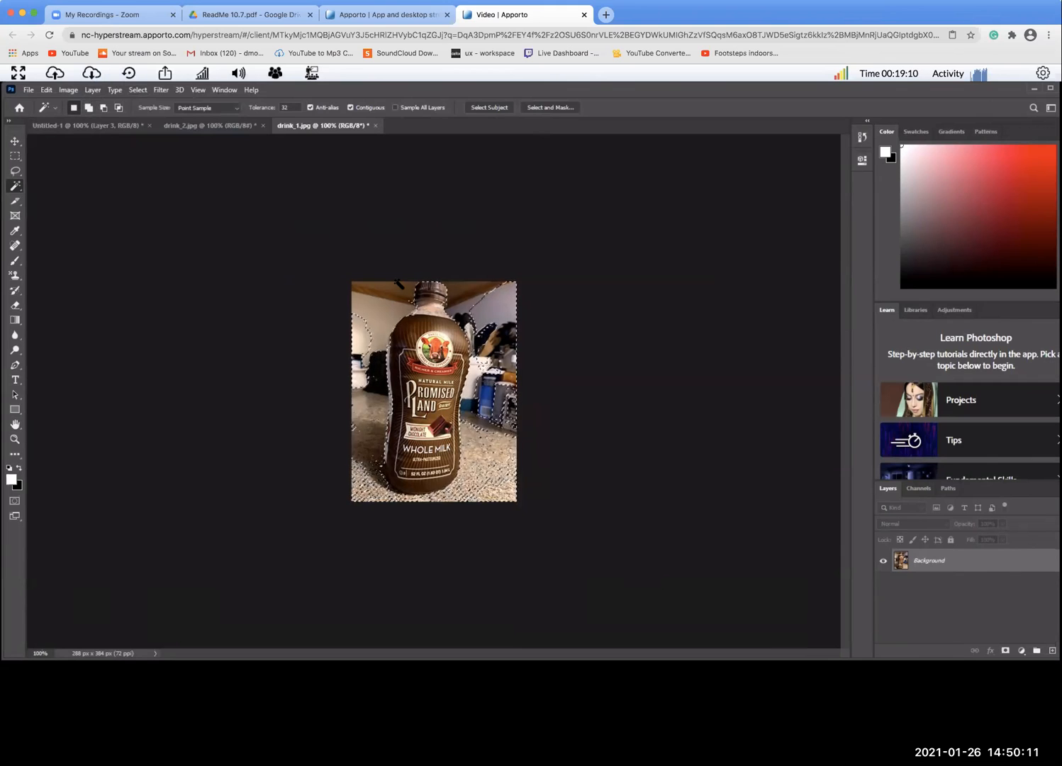
pyautogui.press('c')
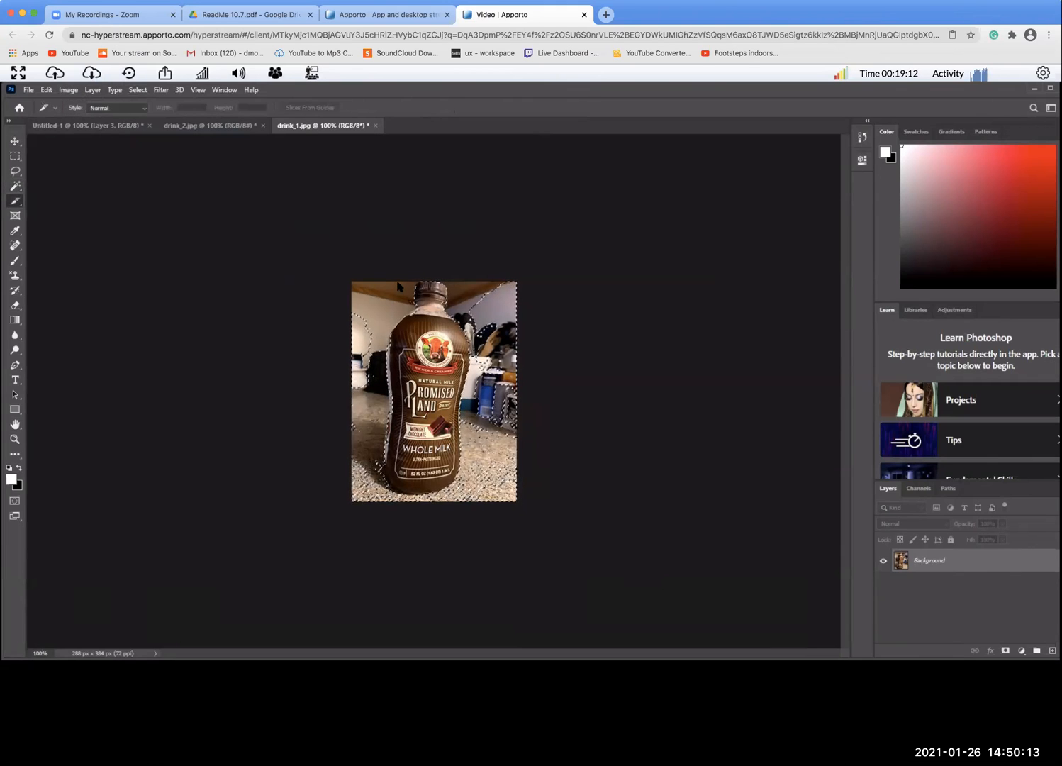
pyautogui.click(16, 186)
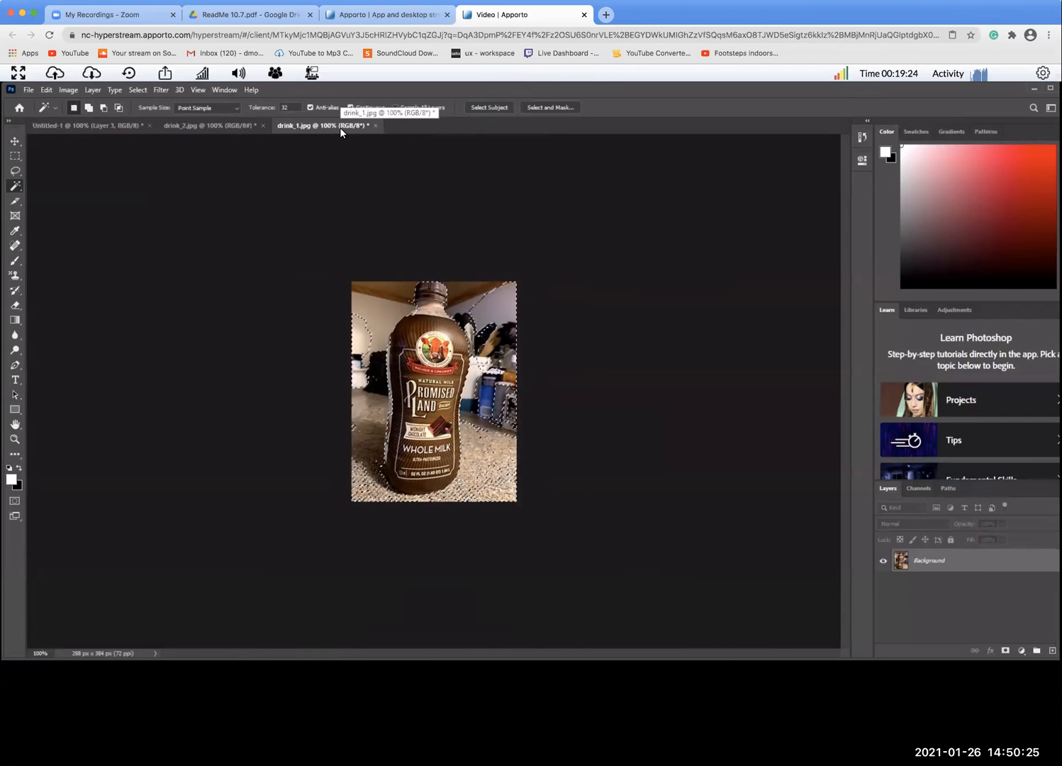
# Create a new 288 by 384 px document and paste the copied bottle into it
pyautogui.hotkey('ctrl', 'n')
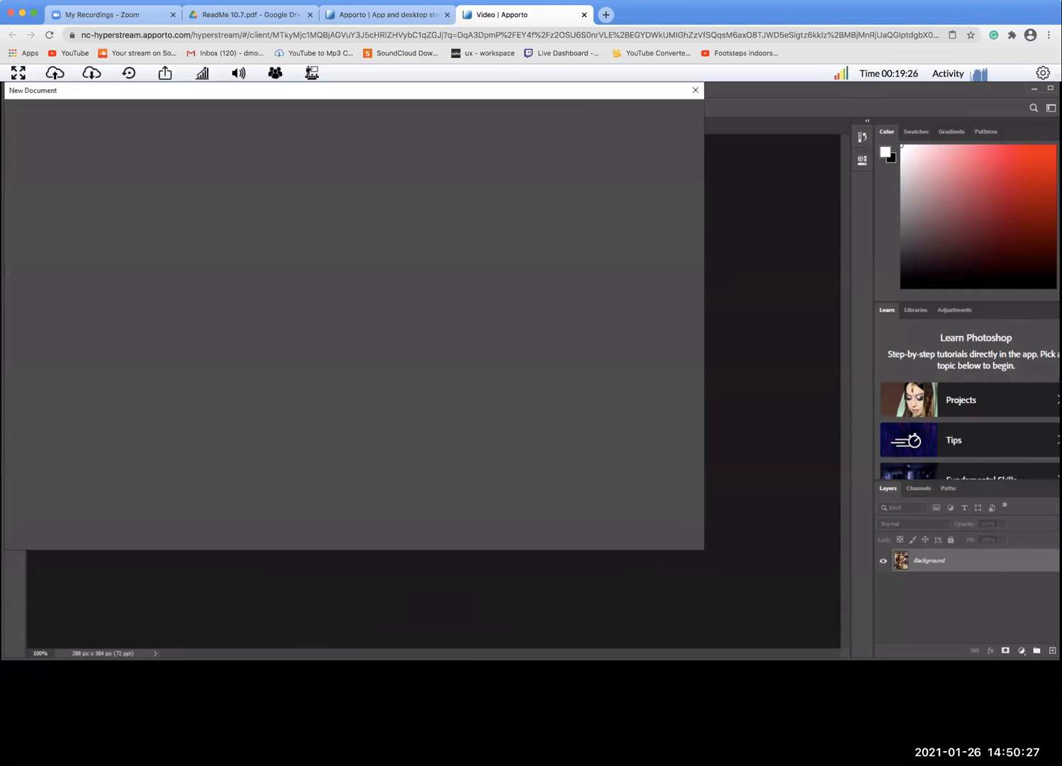
pyautogui.click(621, 531)
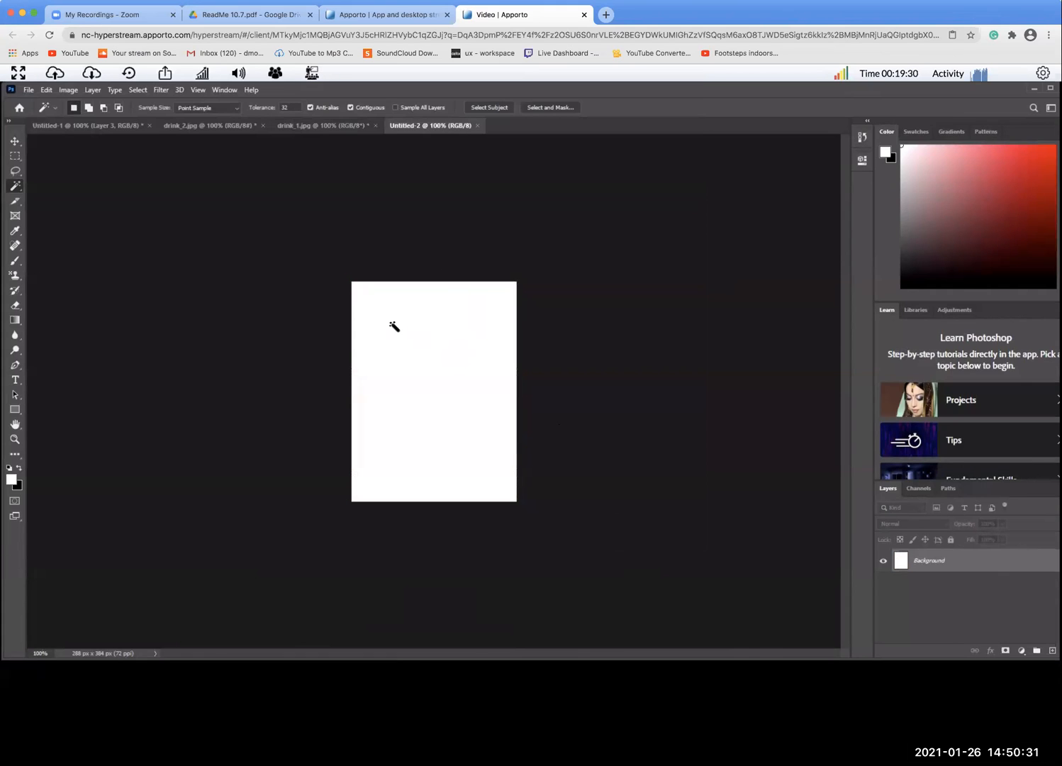
pyautogui.hotkey('ctrl', 'v')
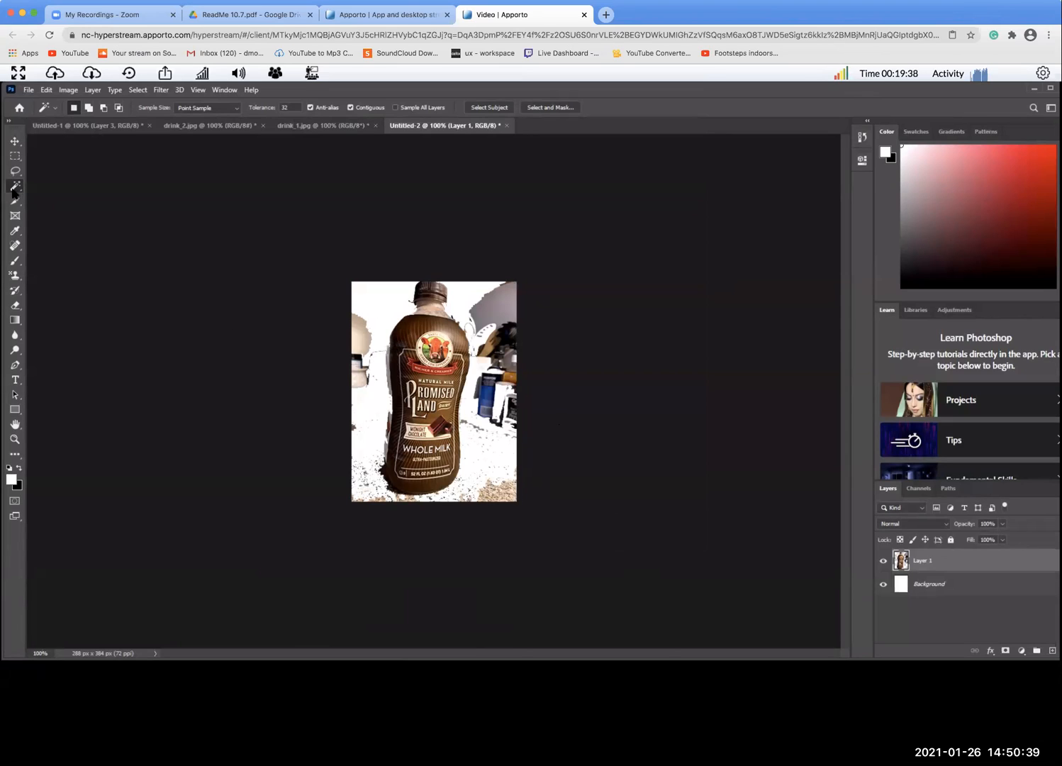
# Select the blank areas around the bottle in Untitled-2 with the Magic Wand, including those beside and below it
pyautogui.click(486, 307)
pyautogui.press('shift')
pyautogui.keyDown('shift'); pyautogui.click(476, 366); pyautogui.keyUp('shift')
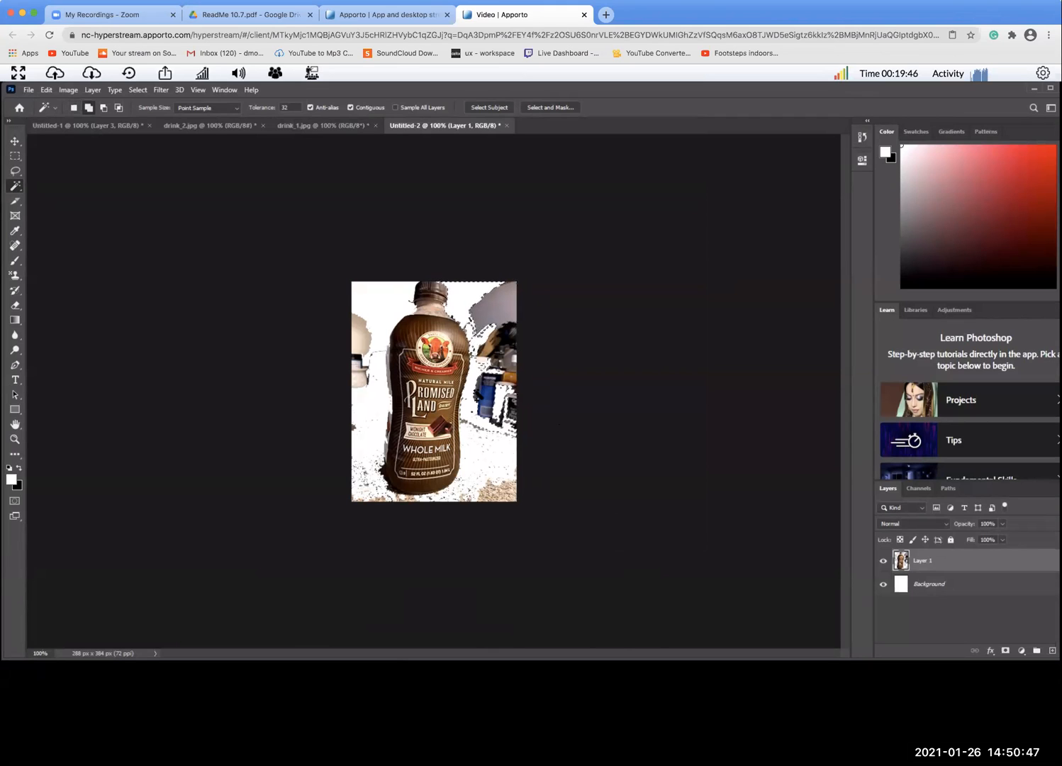
pyautogui.keyDown('shift'); pyautogui.click(465, 436); pyautogui.keyUp('shift')
pyautogui.keyDown('shift'); pyautogui.click(404, 496); pyautogui.keyUp('shift')
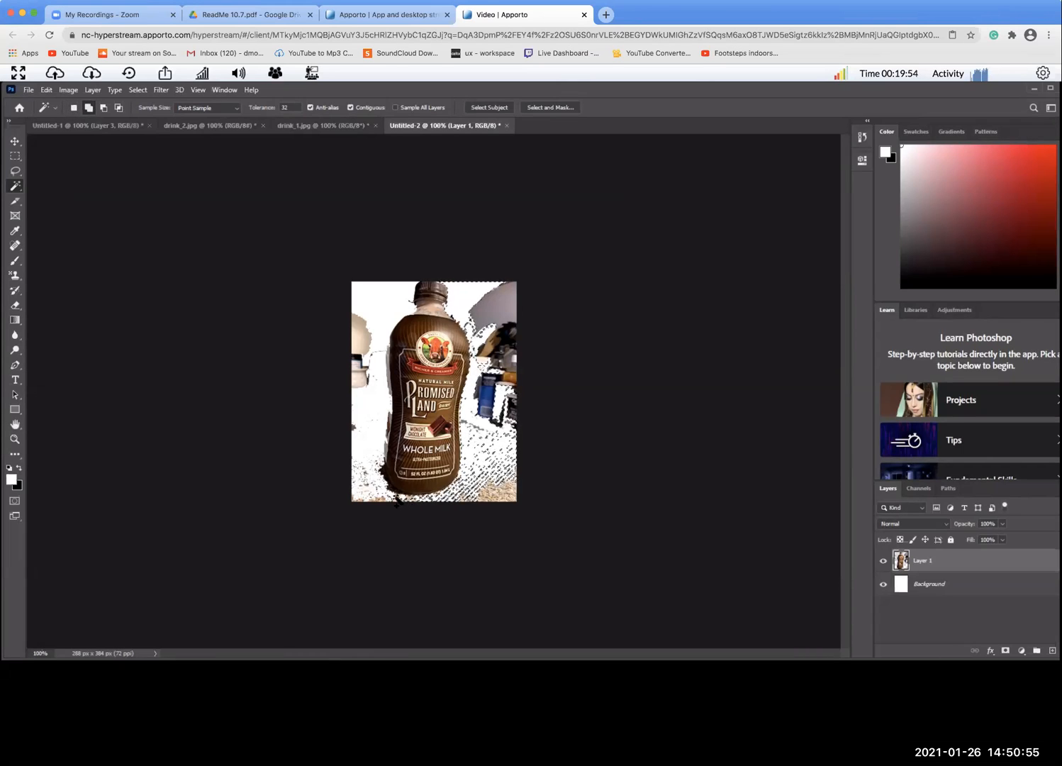
pyautogui.keyDown('shift'); pyautogui.click(380, 481); pyautogui.keyUp('shift')
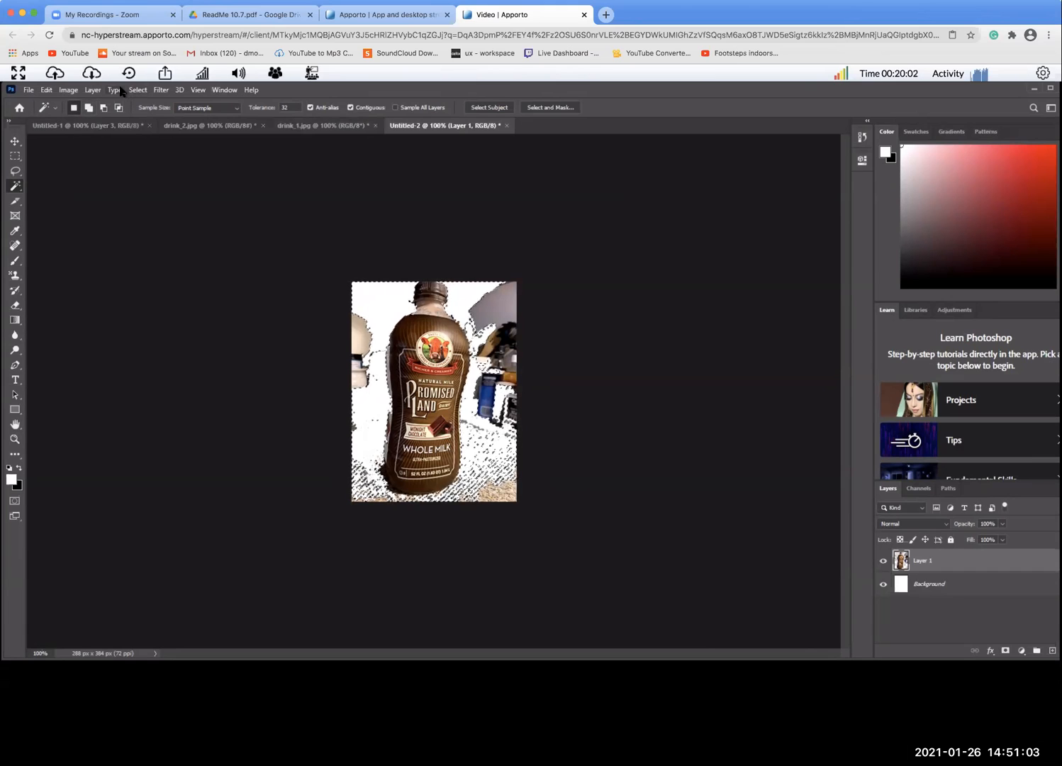
# Invert the selection in Untitled-2 and copy the selected bottle into a new 288 by 384 px document
pyautogui.click(68, 90)
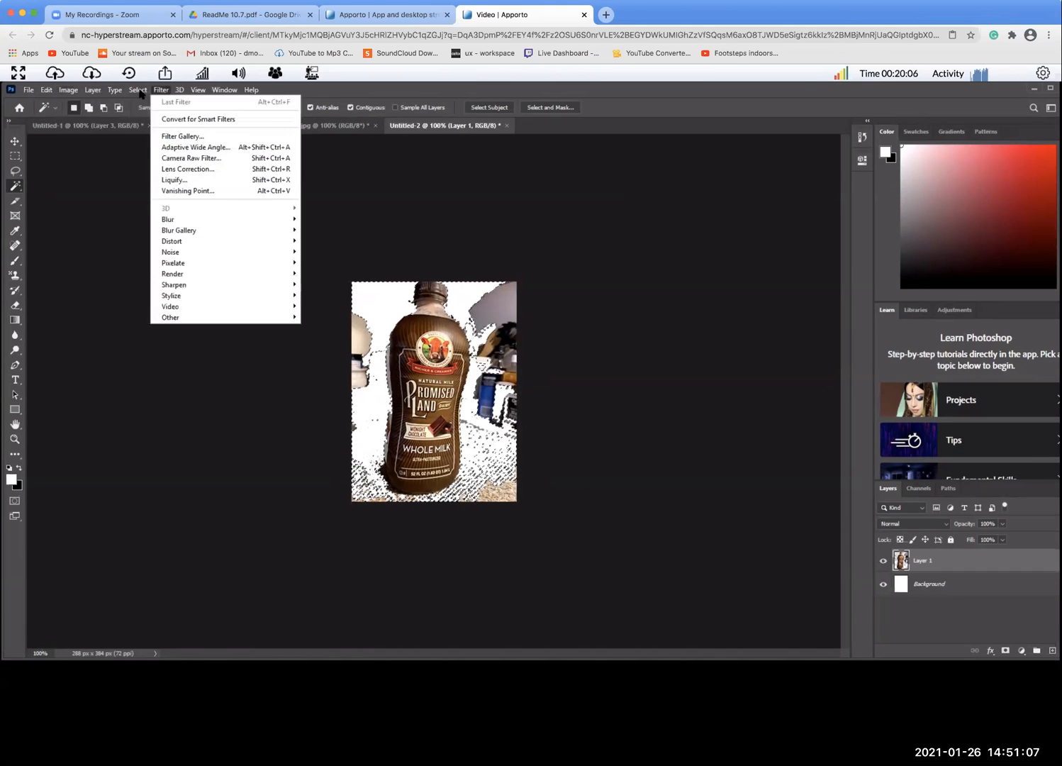
pyautogui.moveTo(137, 90)
pyautogui.click(147, 134)
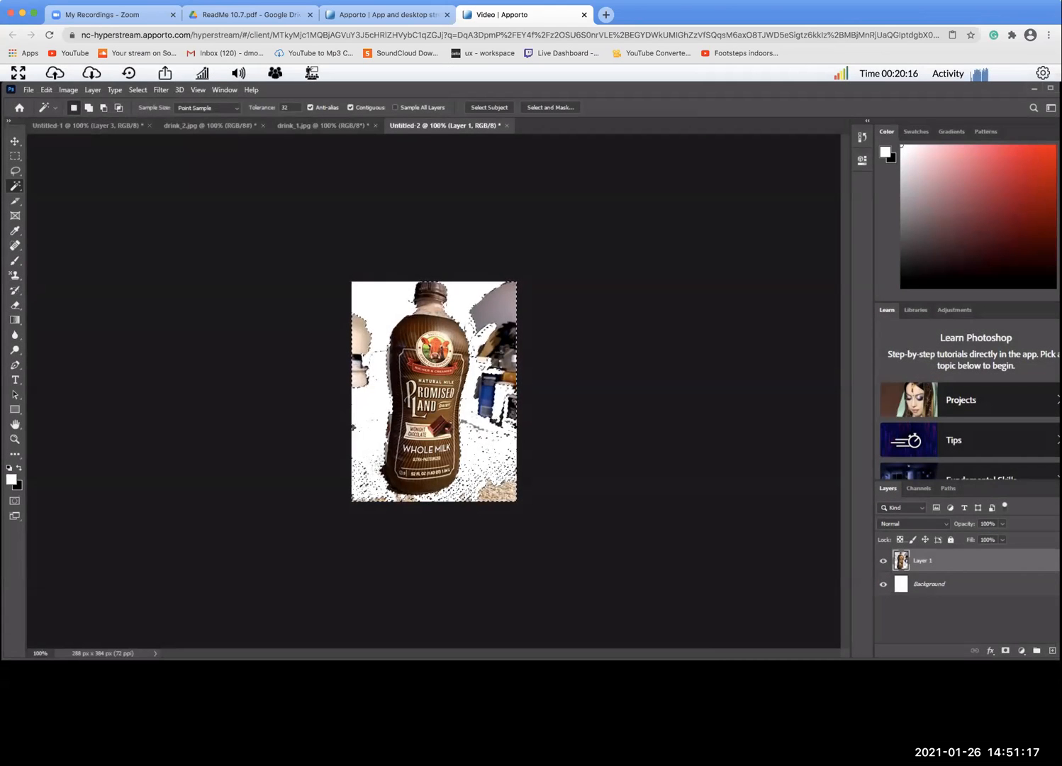
pyautogui.hotkey('ctrl', 'n')
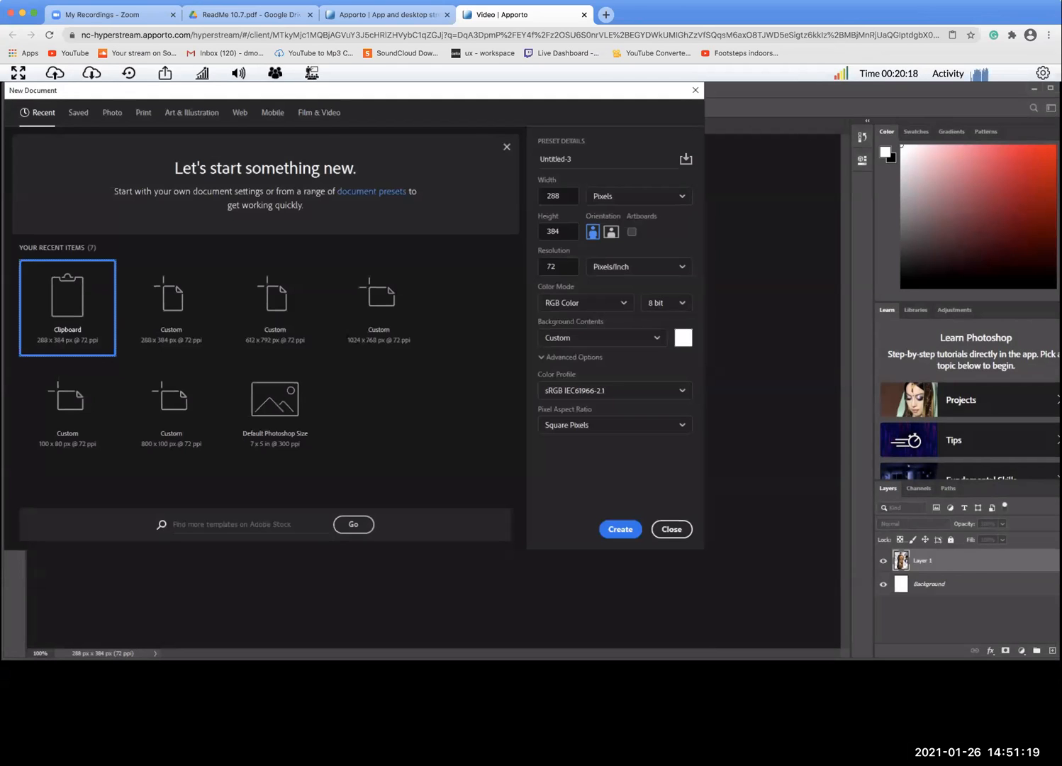
pyautogui.press('Return')
pyautogui.hotkey('ctrl', 'v')
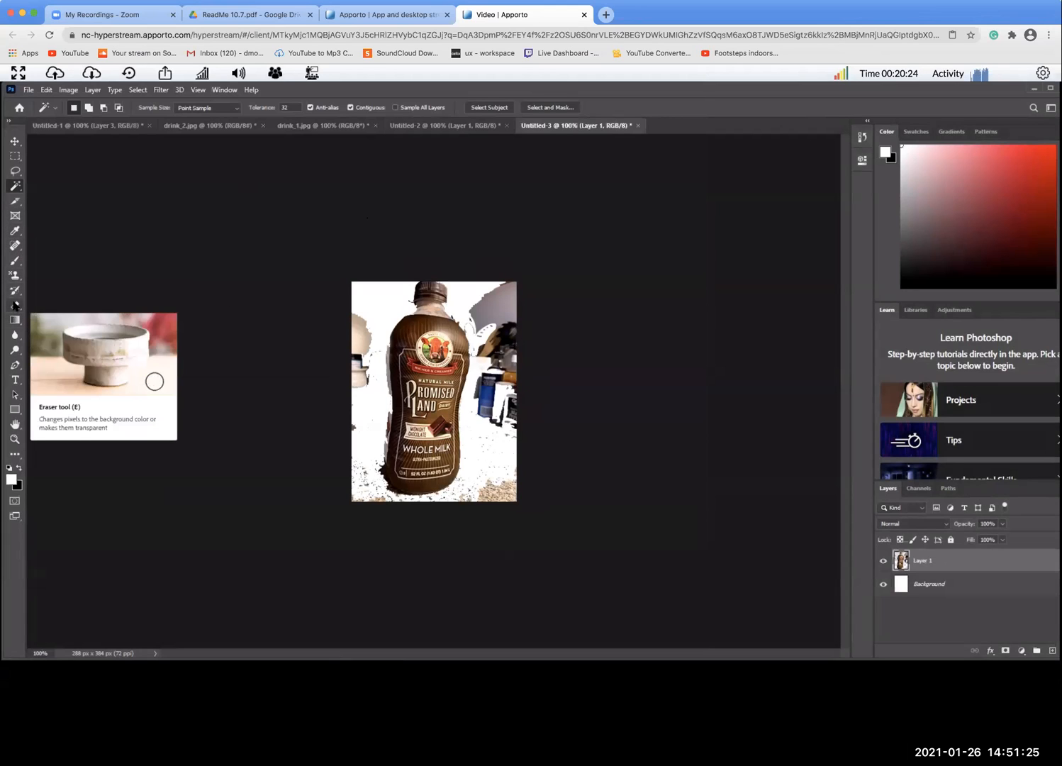
# Erase the leftover background on the bottle's left side and around its base with the Eraser tool
pyautogui.click(15, 306)
pyautogui.click(15, 306)
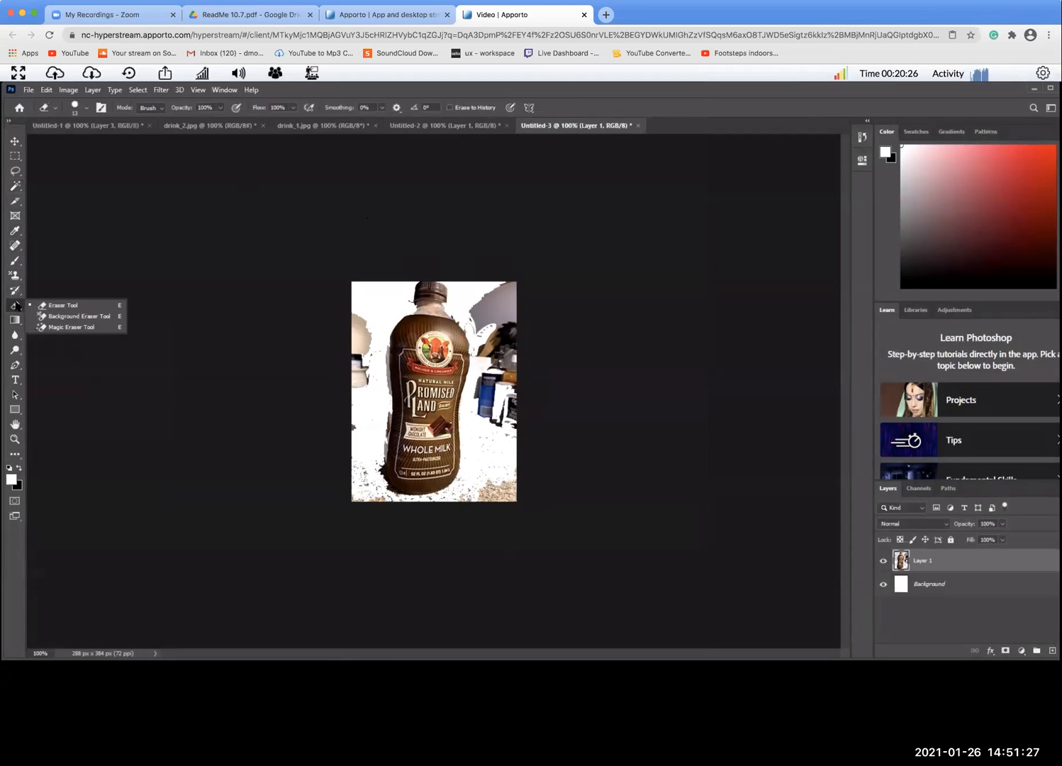
pyautogui.click(49, 304)
pyautogui.moveTo(352, 312)
pyautogui.mouseDown()
pyautogui.moveTo(351, 361)
pyautogui.moveTo(355, 288)
pyautogui.moveTo(360, 402)
pyautogui.moveTo(369, 311)
pyautogui.moveTo(372, 369)
pyautogui.moveTo(375, 339)
pyautogui.mouseUp()
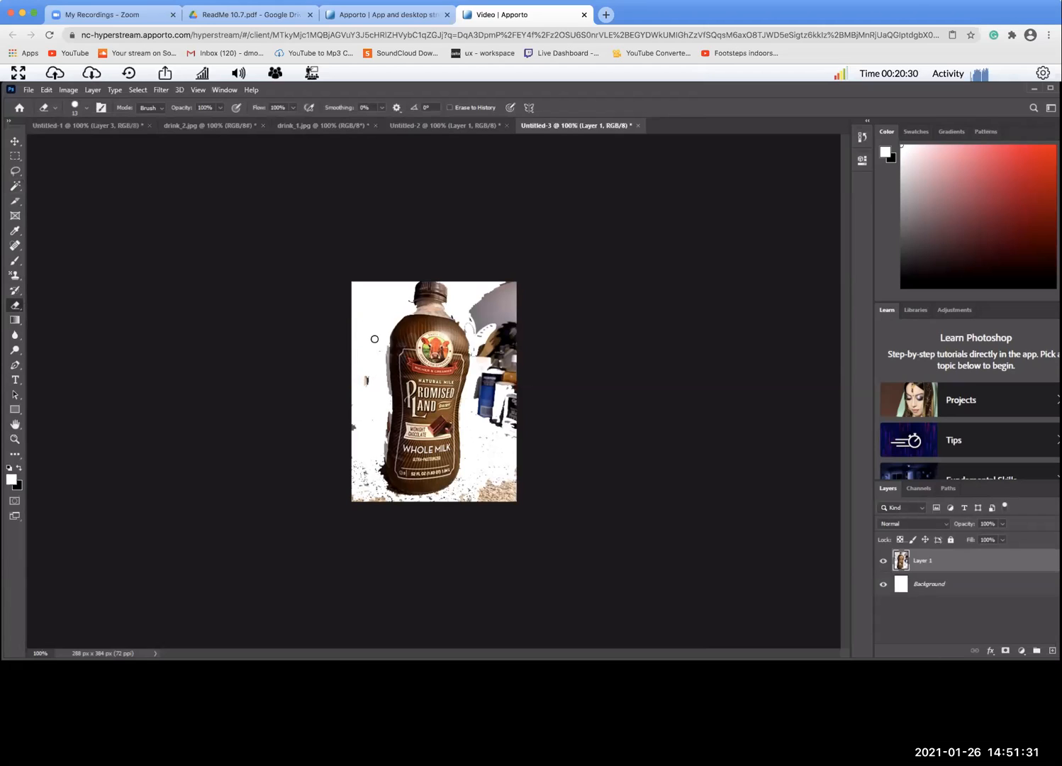
pyautogui.moveTo(353, 417)
pyautogui.mouseDown()
pyautogui.moveTo(348, 434)
pyautogui.moveTo(351, 407)
pyautogui.moveTo(356, 451)
pyautogui.mouseUp()
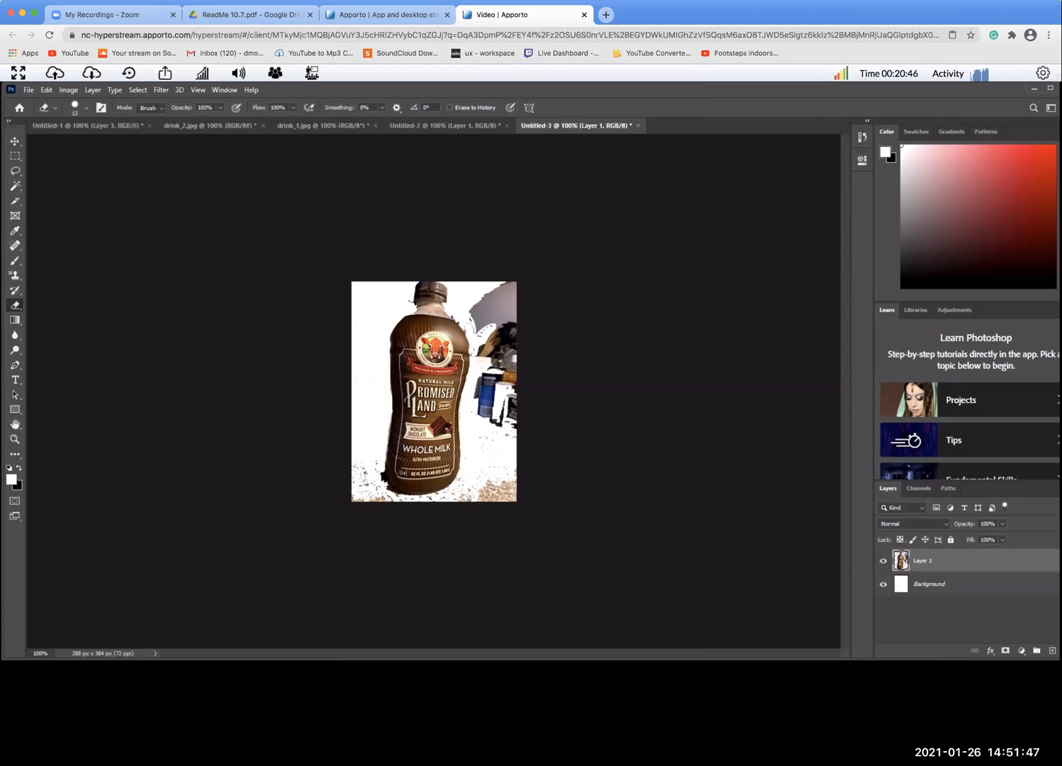
pyautogui.moveTo(384, 475)
pyautogui.mouseDown()
pyautogui.moveTo(384, 485)
pyautogui.moveTo(424, 498)
pyautogui.moveTo(458, 485)
pyautogui.mouseUp()
# Set the eraser size to 50 px and erase the kitchen objects on the bottle's right side
pyautogui.click(87, 108)
pyautogui.moveTo(72, 144); pyautogui.dragTo(83, 146)
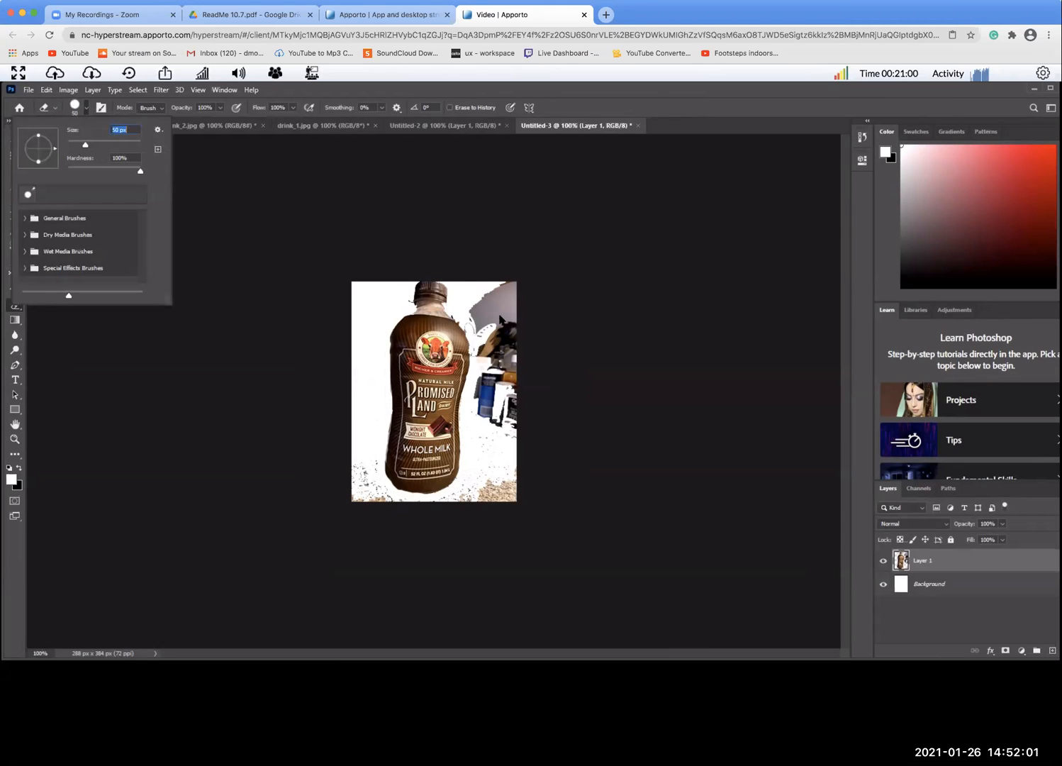
pyautogui.click(492, 319)
pyautogui.moveTo(493, 319)
pyautogui.mouseDown()
pyautogui.moveTo(515, 278)
pyautogui.moveTo(510, 503)
pyautogui.moveTo(485, 491)
pyautogui.moveTo(493, 409)
pyautogui.moveTo(497, 459)
pyautogui.moveTo(495, 484)
pyautogui.moveTo(472, 306)
pyautogui.mouseUp()
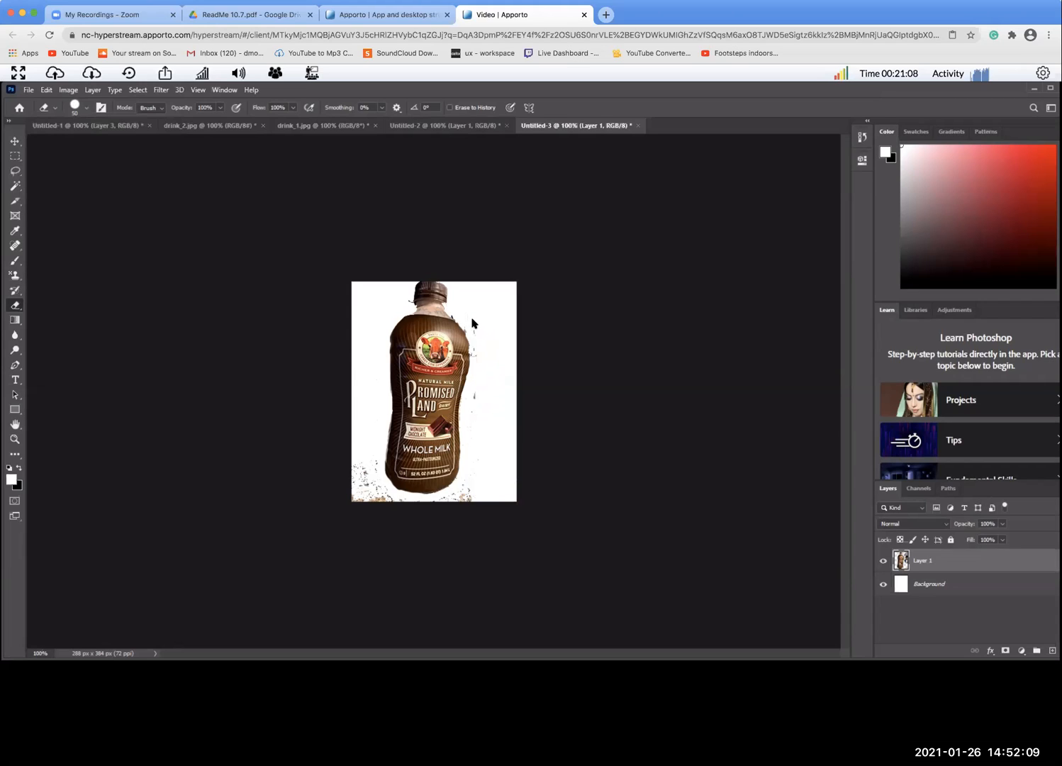
# Erase the remaining specks along the bottle's right edge and beneath its base
pyautogui.moveTo(475, 324); pyautogui.dragTo(477, 345)
pyautogui.moveTo(484, 393); pyautogui.dragTo(476, 466)
pyautogui.moveTo(365, 494)
pyautogui.mouseDown()
pyautogui.moveTo(356, 500)
pyautogui.moveTo(363, 487)
pyautogui.moveTo(401, 503)
pyautogui.moveTo(450, 499)
pyautogui.mouseUp()
pyautogui.click(409, 504)
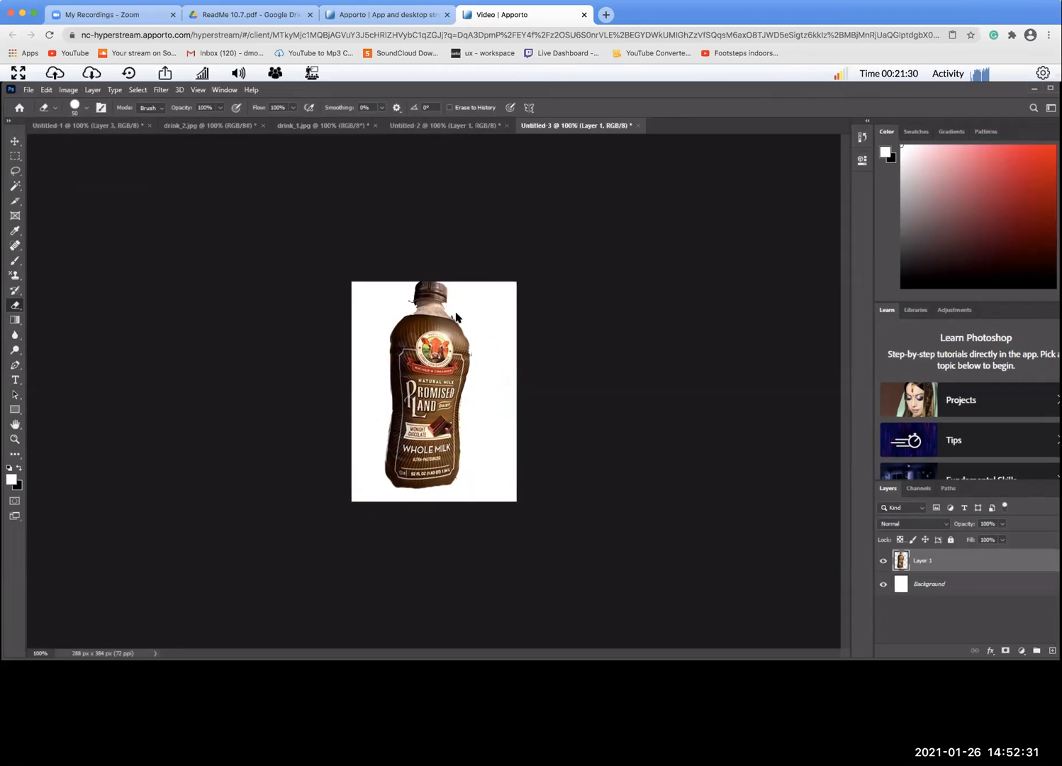
# Set the eraser size to 20 px and clean up the small remnants along the bottle's edges
pyautogui.click(476, 354)
pyautogui.click(84, 106)
pyautogui.moveTo(85, 147); pyautogui.dragTo(74, 145)
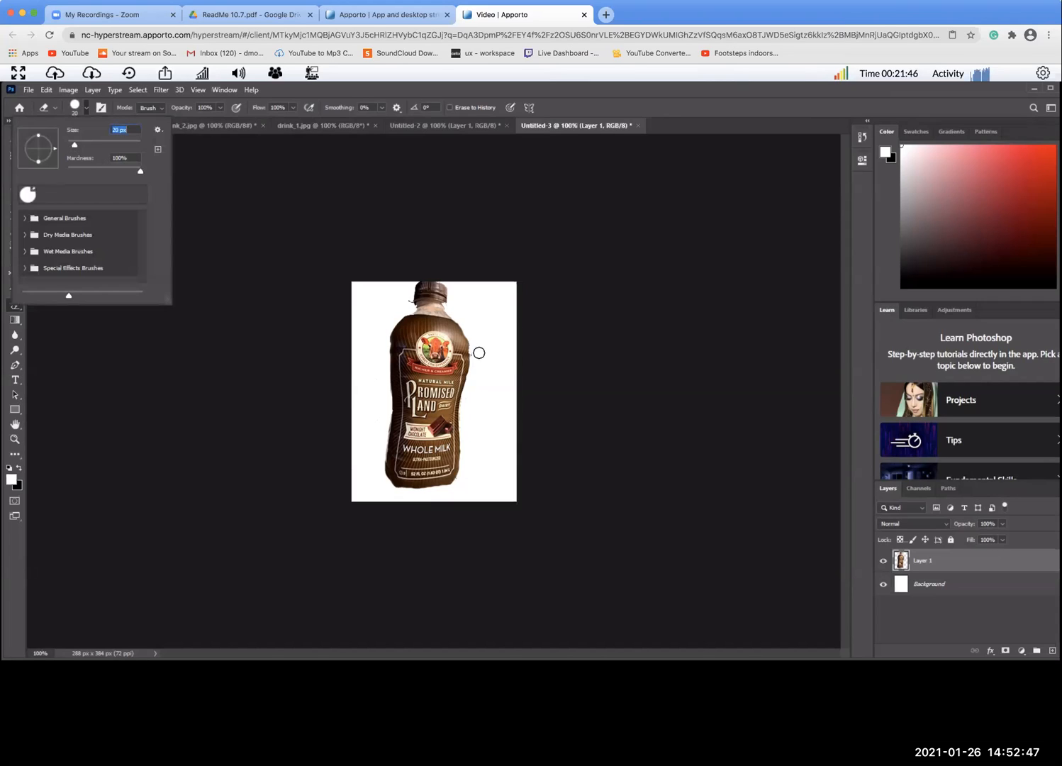
pyautogui.click(480, 353)
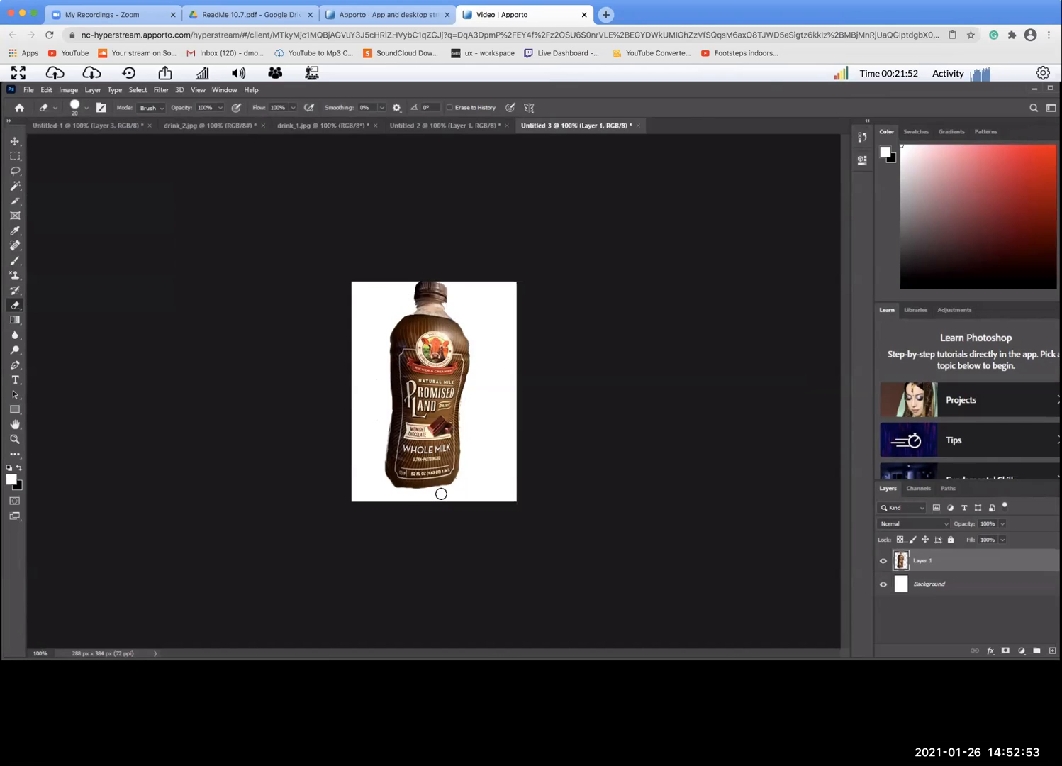
# Select the white background around the cleaned bottle with the Magic Wand, and invert the selection to the bottle
pyautogui.click(14, 141)
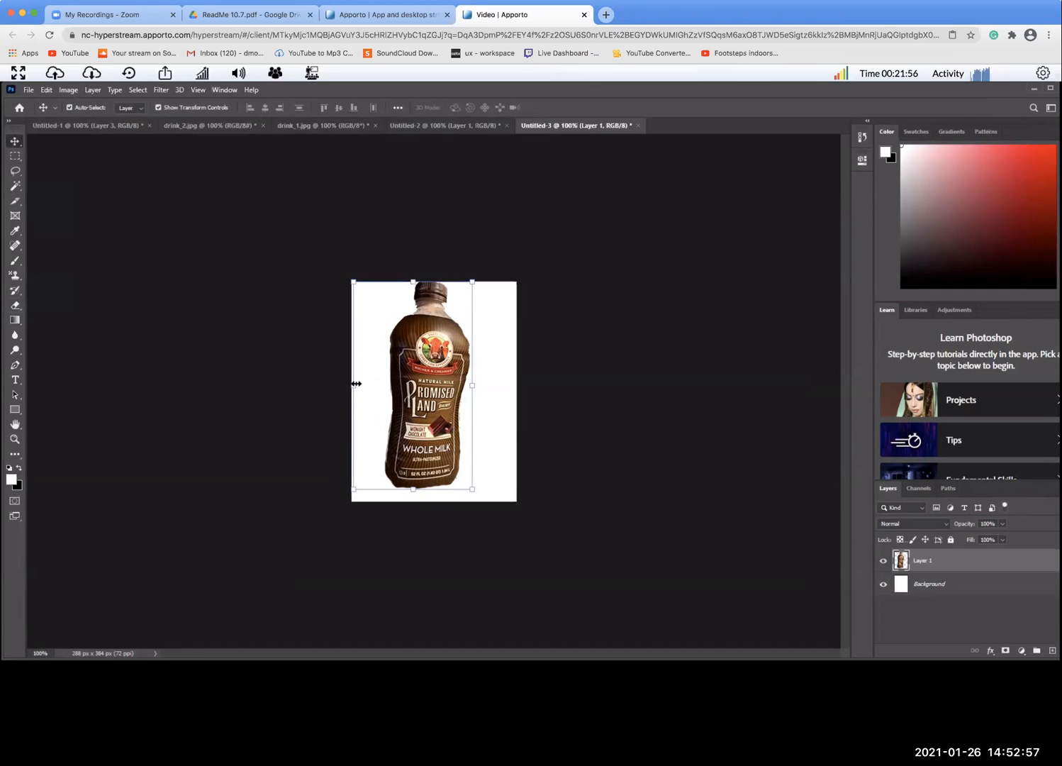
pyautogui.click(14, 186)
pyautogui.click(367, 297)
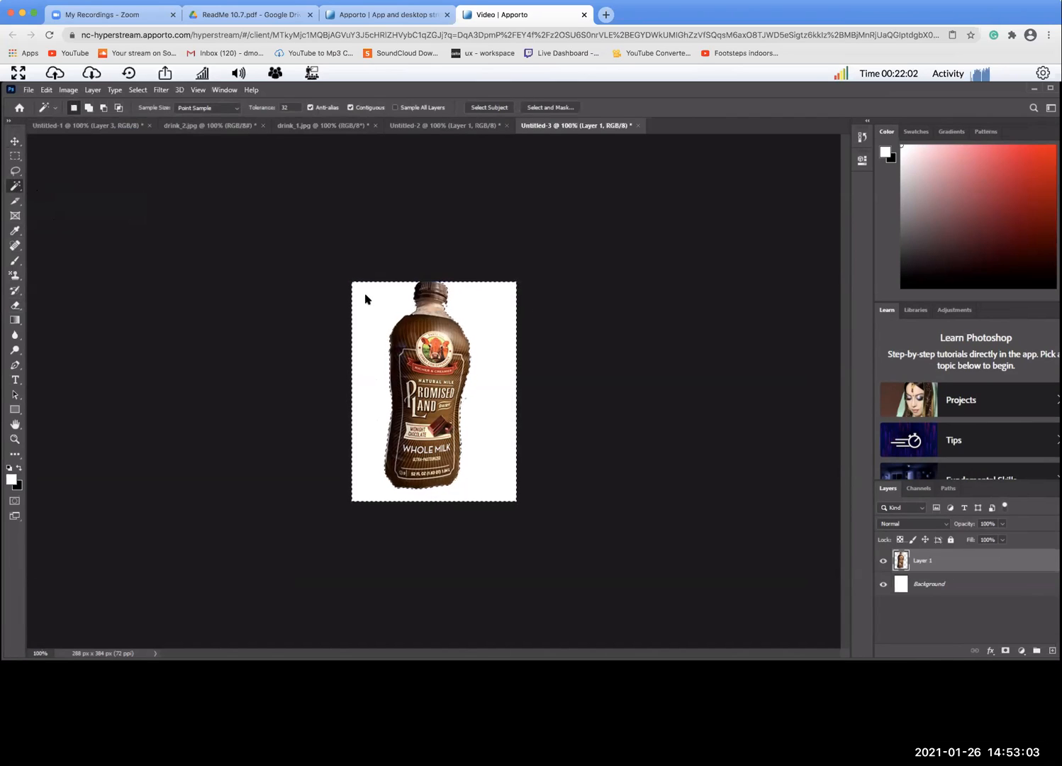
pyautogui.click(137, 90)
pyautogui.click(151, 136)
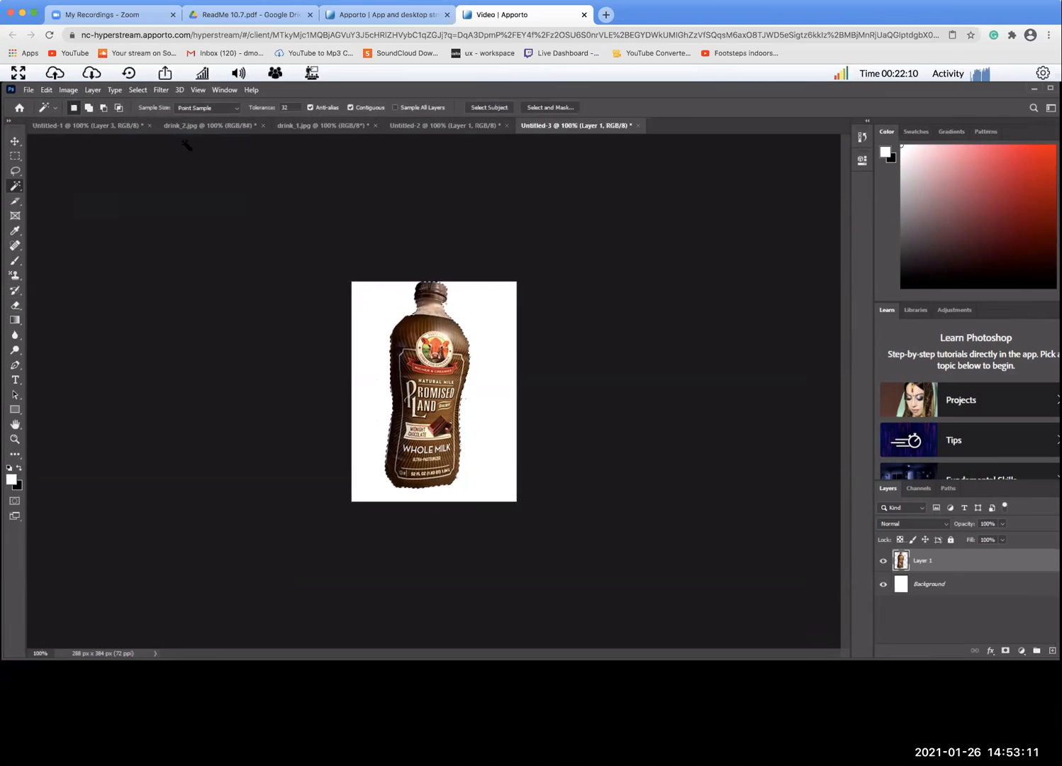
# Paste the cut-out Promised Land bottle into the Untitled-1 page and move it up and left of the page's center
pyautogui.click(108, 129)
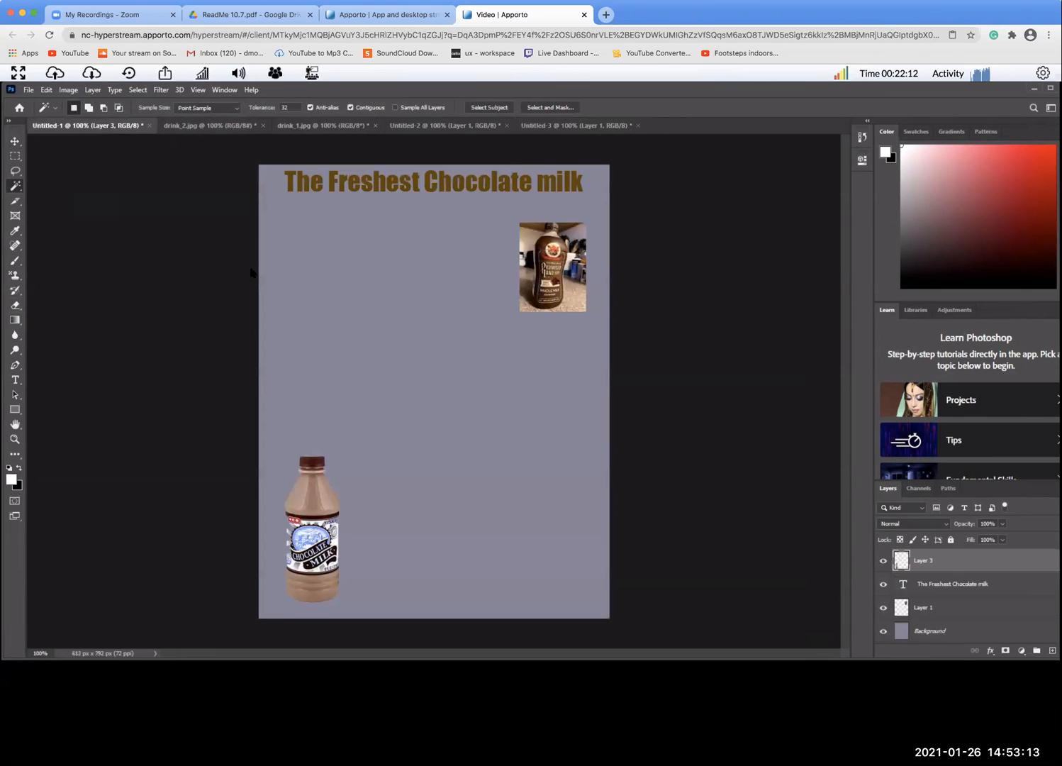
pyautogui.click(14, 140)
pyautogui.click(429, 310)
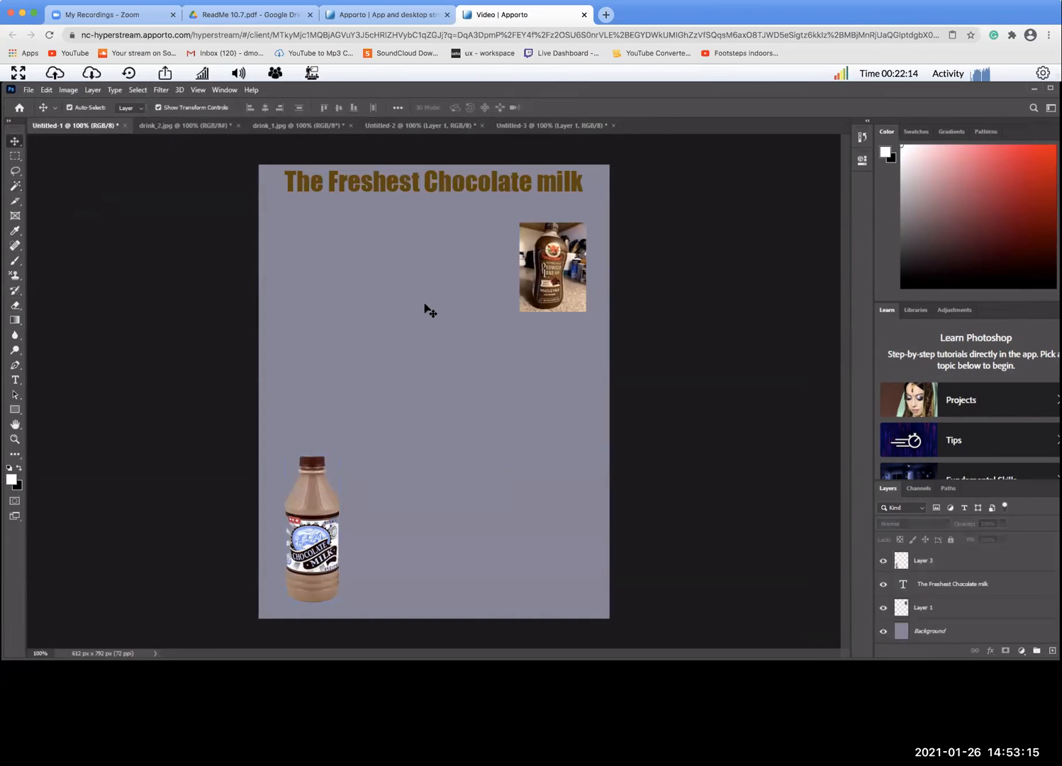
pyautogui.hotkey('ctrl', 'v')
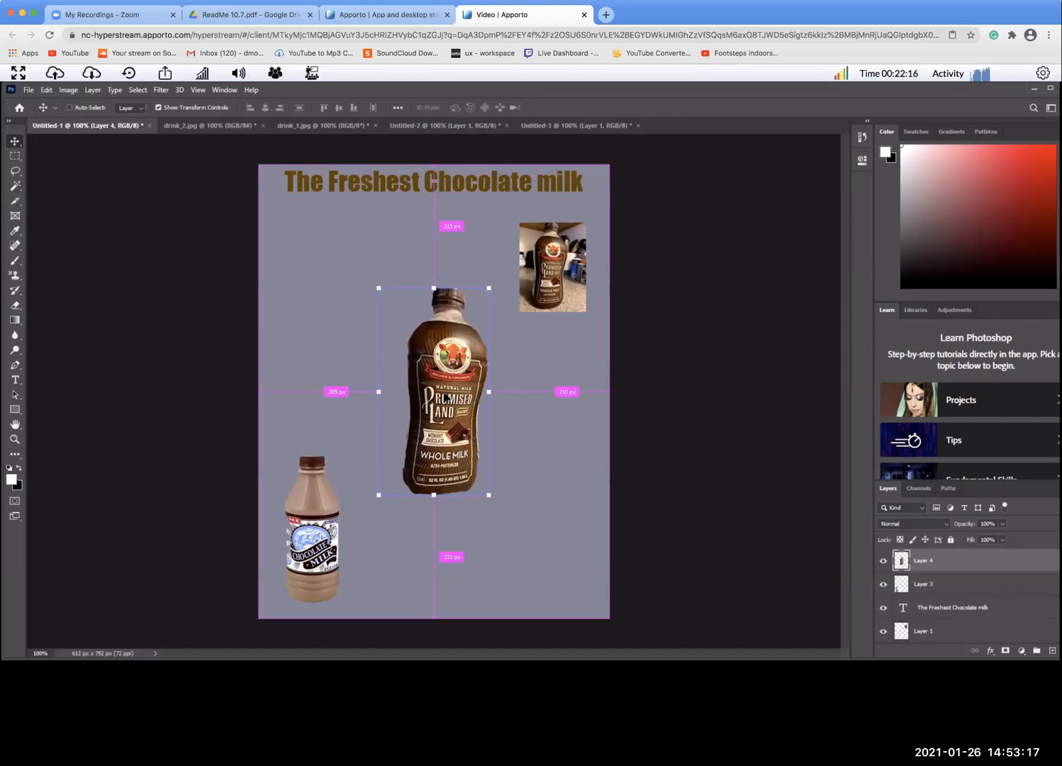
pyautogui.moveTo(444, 390); pyautogui.dragTo(391, 328)
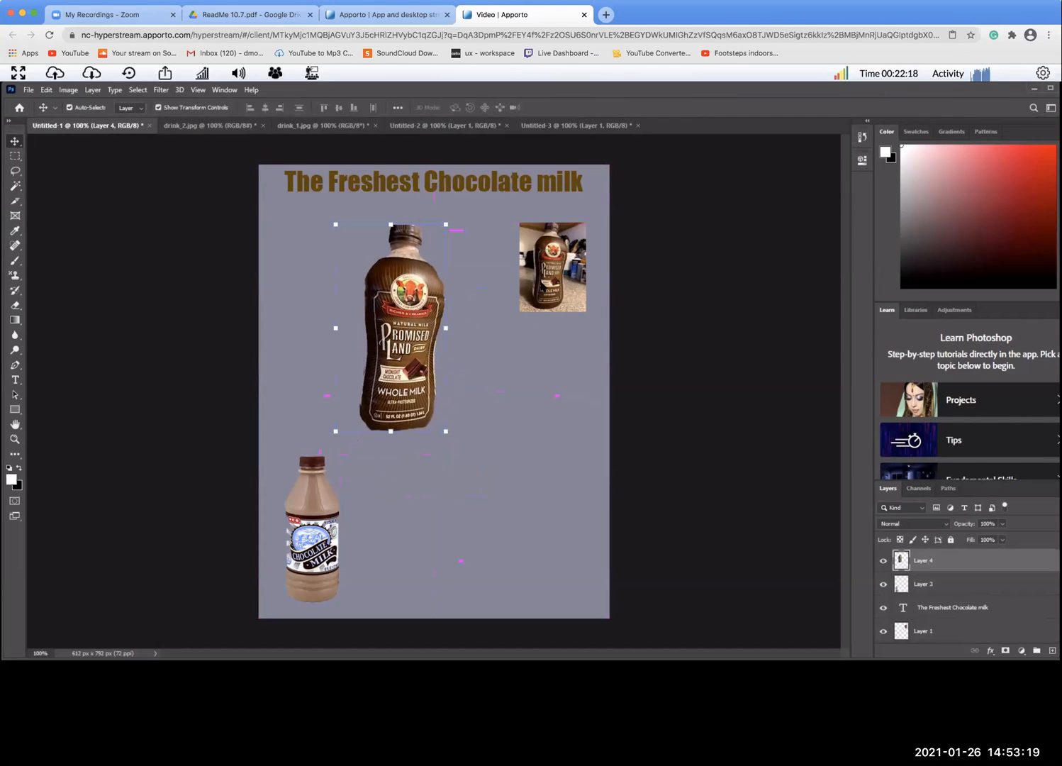
# Delete the small original Promised Land photo and move the cut-out bottle into the page's upper-right area below the title
pyautogui.click(547, 278)
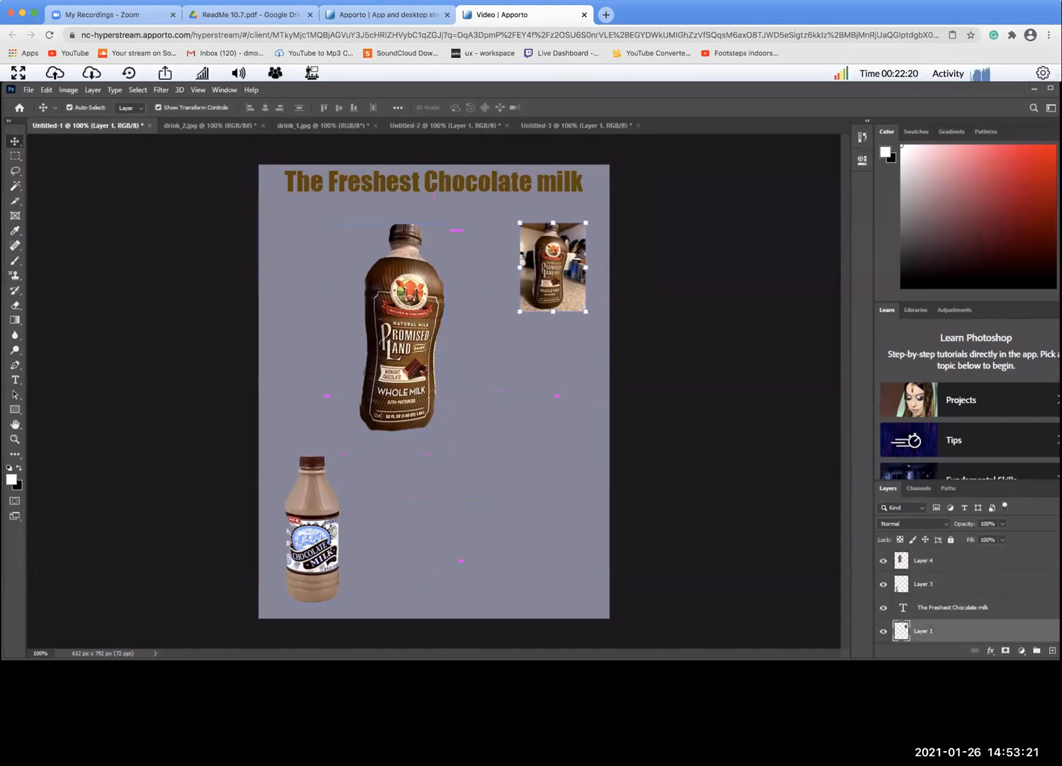
pyautogui.hotkey('ctrl', 'z')
pyautogui.moveTo(416, 323); pyautogui.dragTo(564, 307)
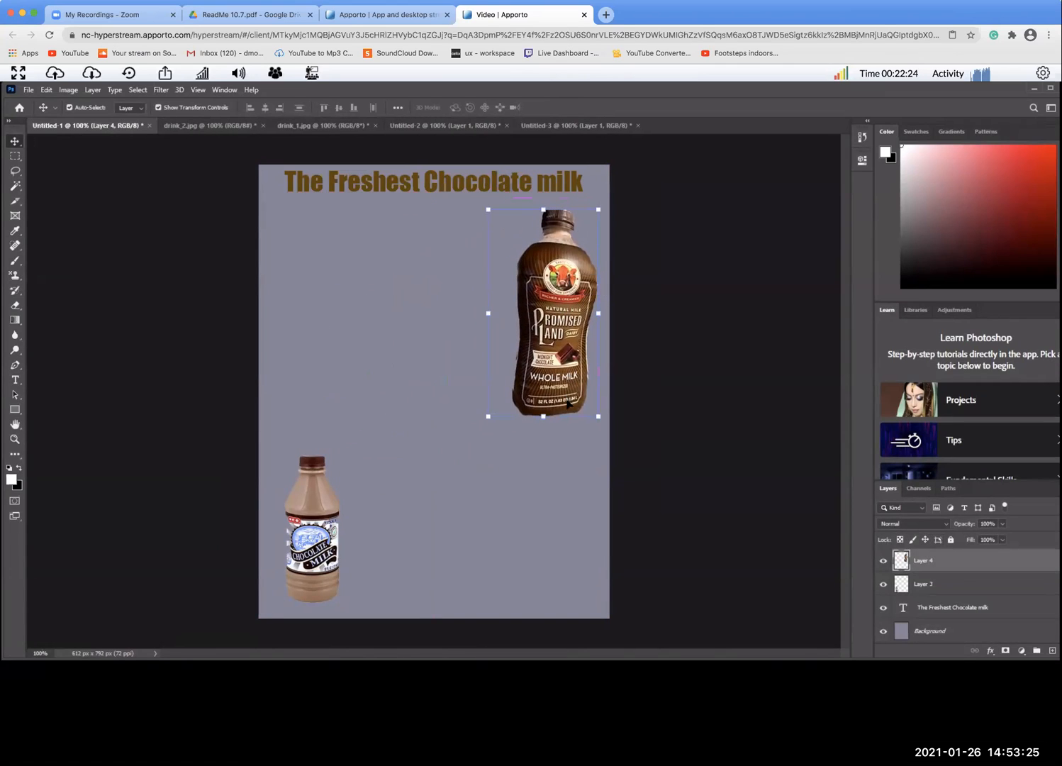
# Try to scale the cut-out Promised Land bottle proportionally to 71.58%
pyautogui.moveTo(595, 407); pyautogui.dragTo(568, 314)
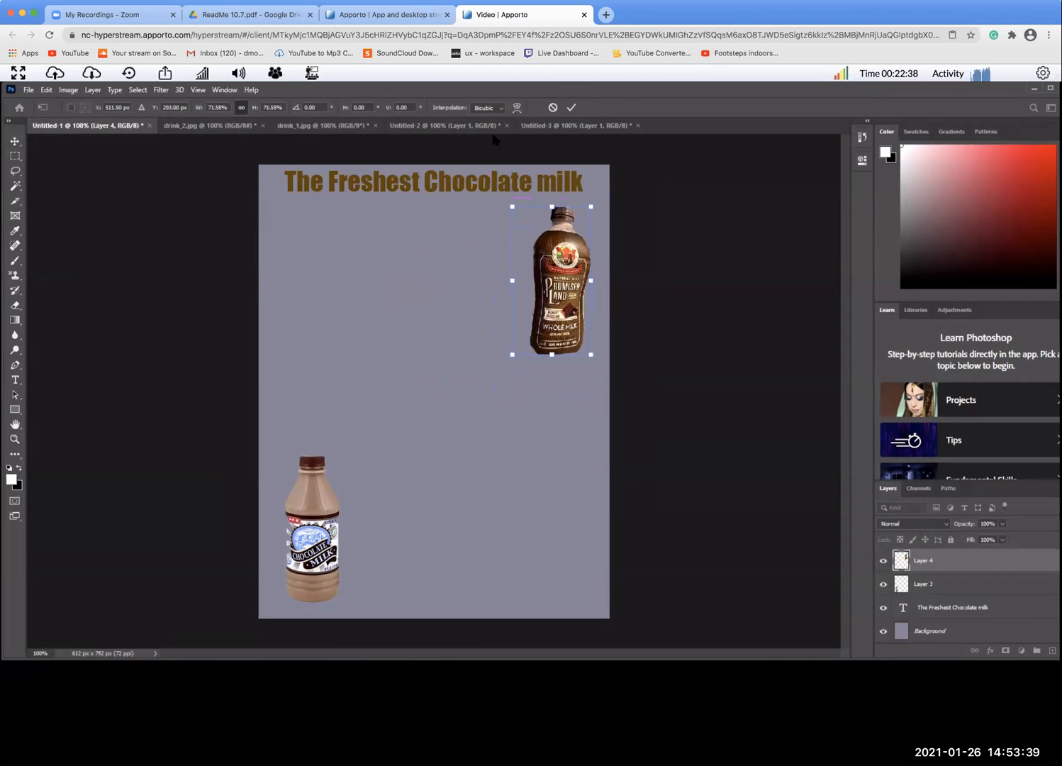
# Close the Untitled-3, Untitled-2, drink_1.jpg and drink_2.jpg documents without saving their changes
pyautogui.click(638, 125)
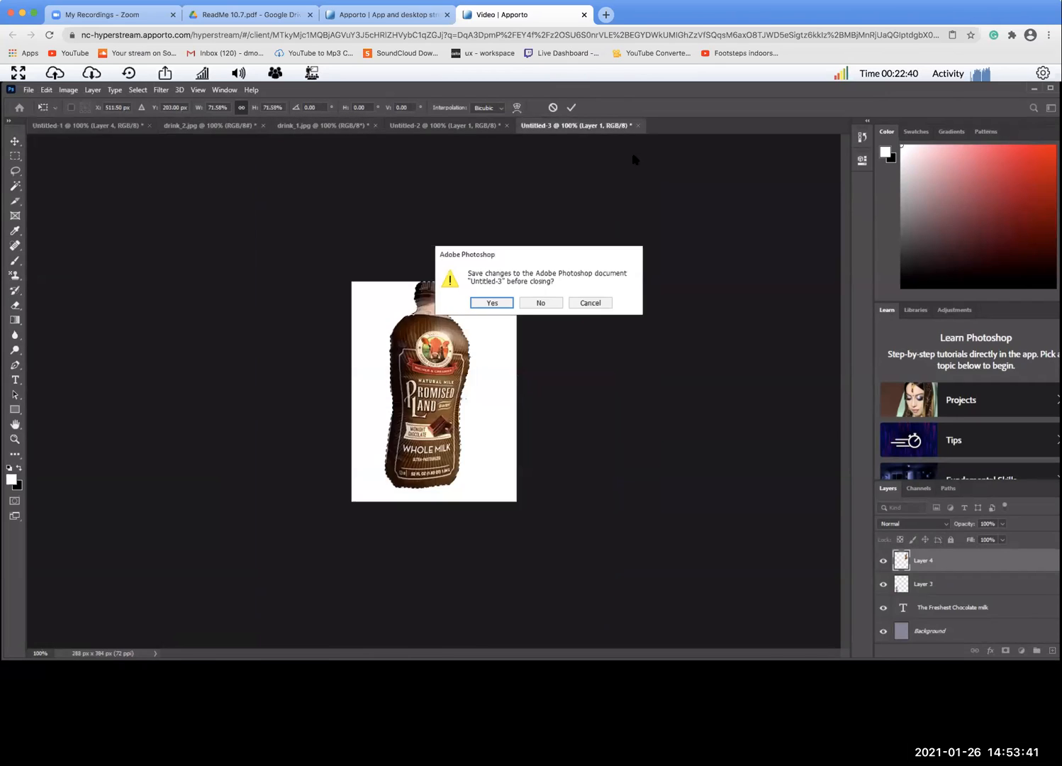
pyautogui.click(544, 302)
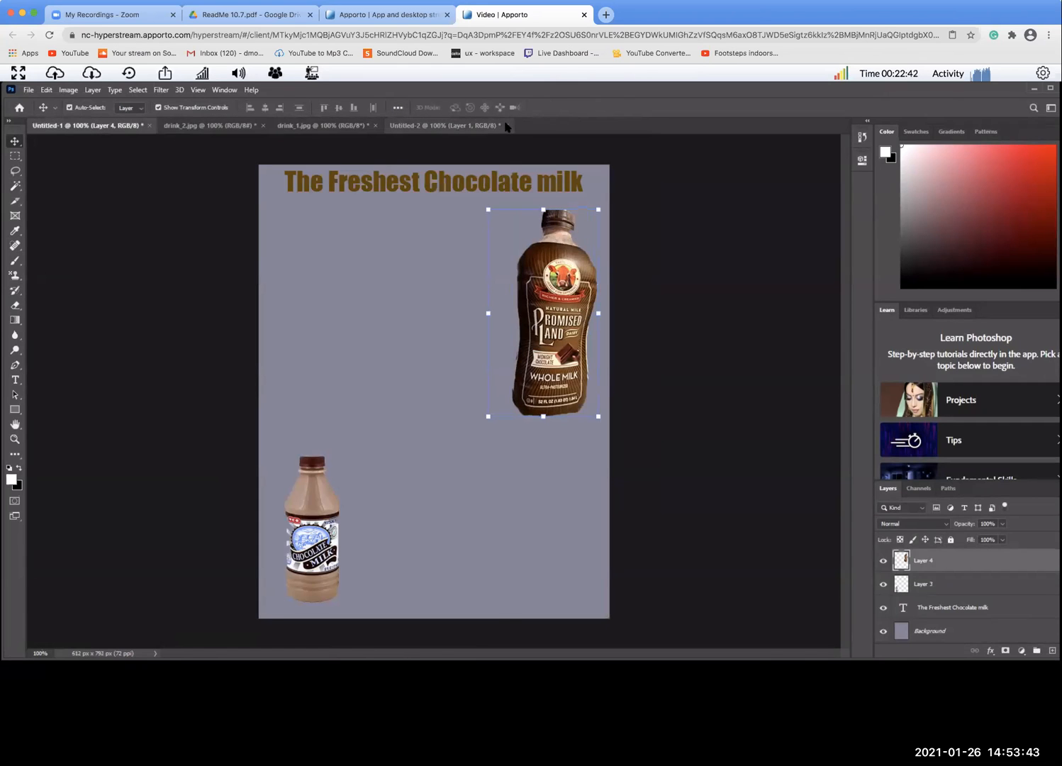
pyautogui.click(498, 126)
pyautogui.click(541, 304)
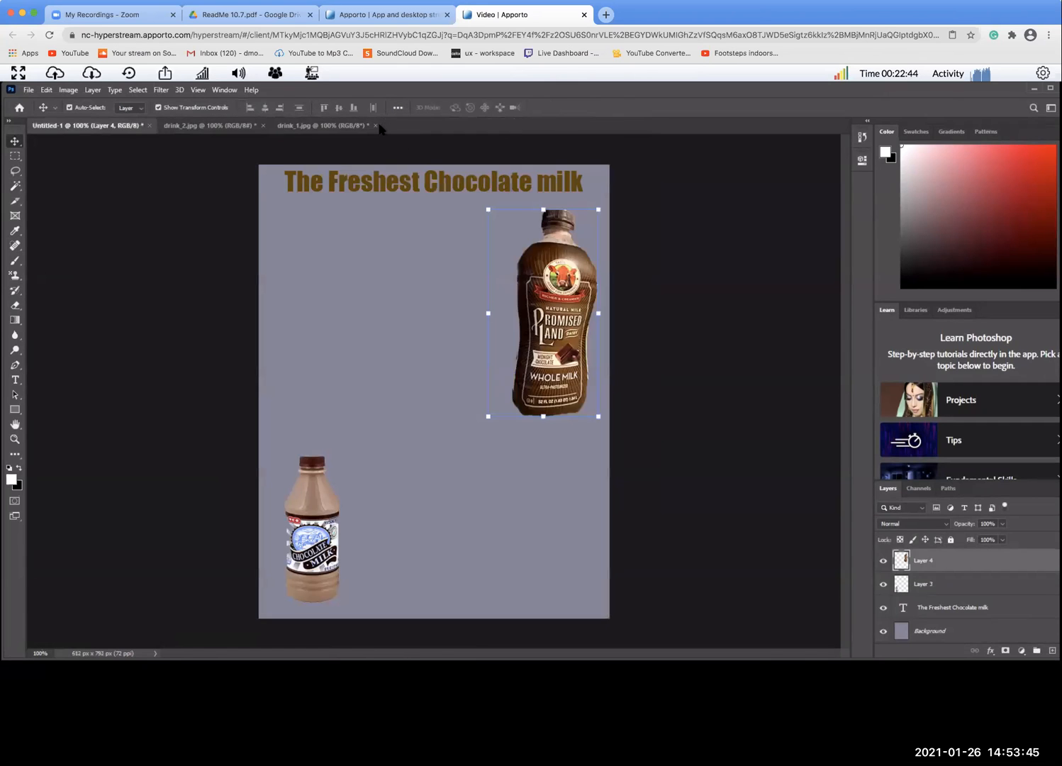
pyautogui.click(376, 125)
pyautogui.click(542, 303)
pyautogui.click(262, 125)
pyautogui.click(542, 304)
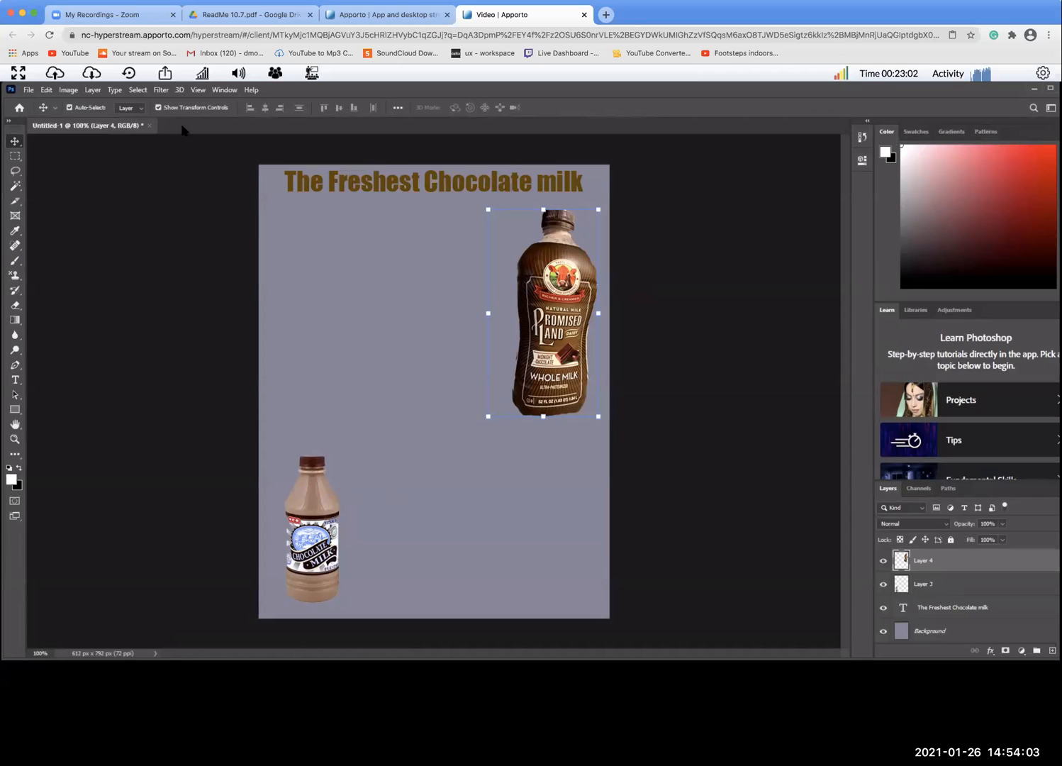
# Start saving the Untitled-1 page and create a Desktop folder named ROPWEB_ followed by the owner's first name
pyautogui.click(32, 90)
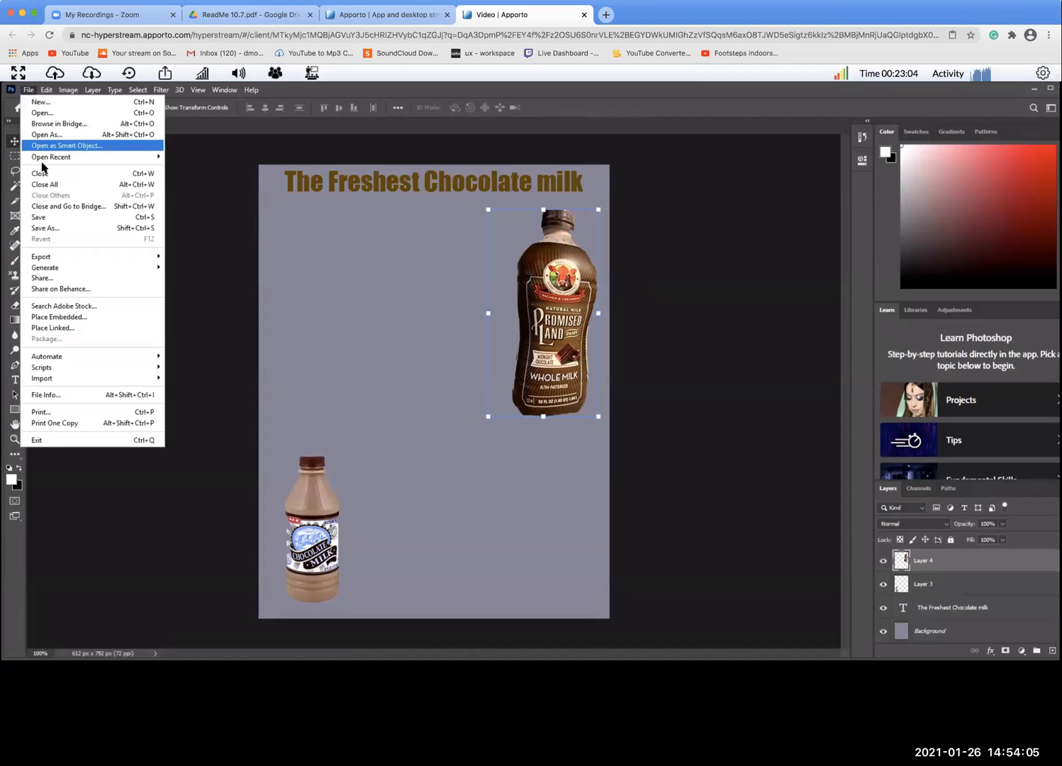
pyautogui.click(38, 217)
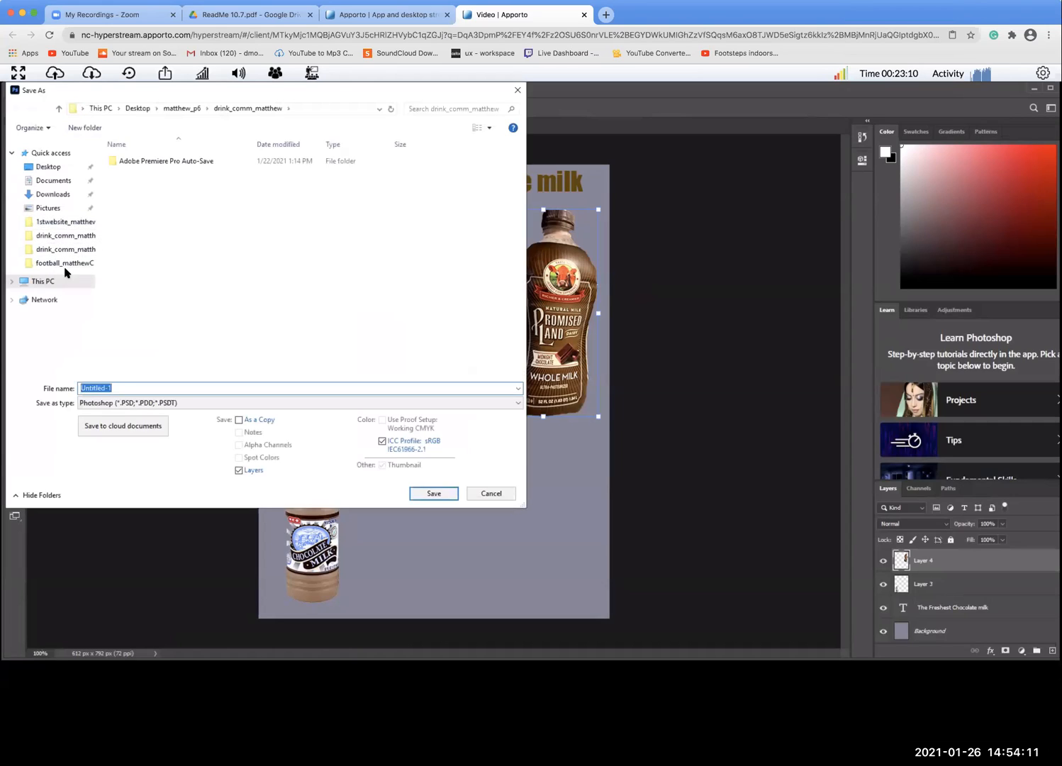
pyautogui.click(44, 170)
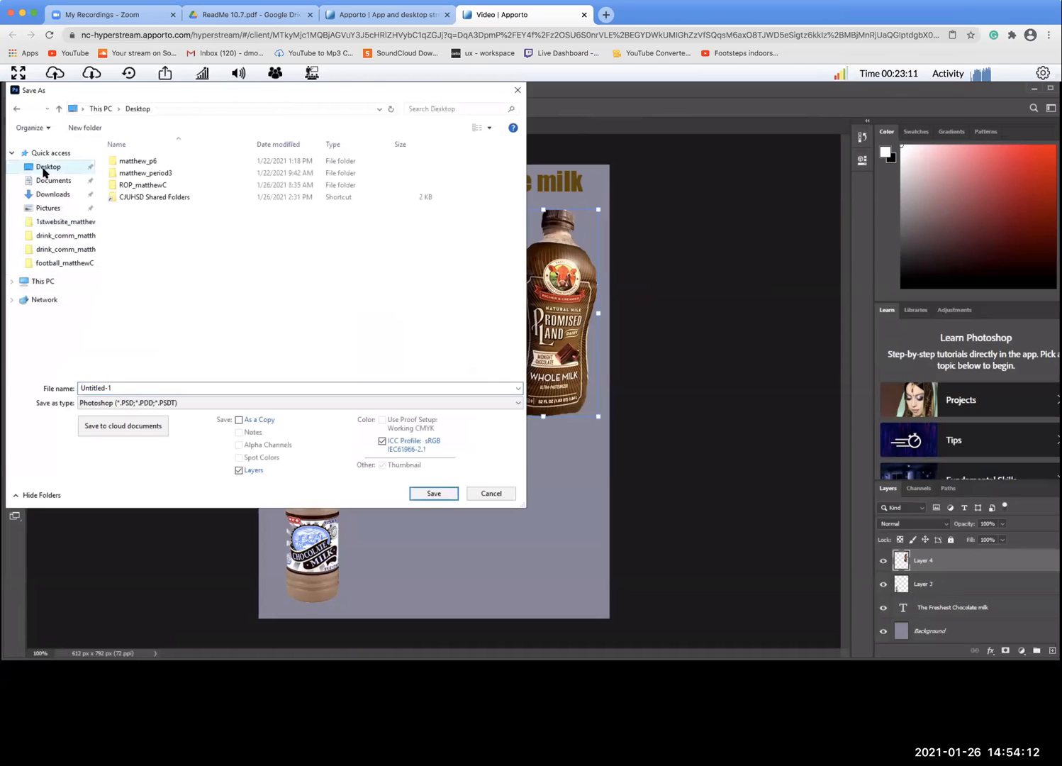
pyautogui.doubleClick(144, 185)
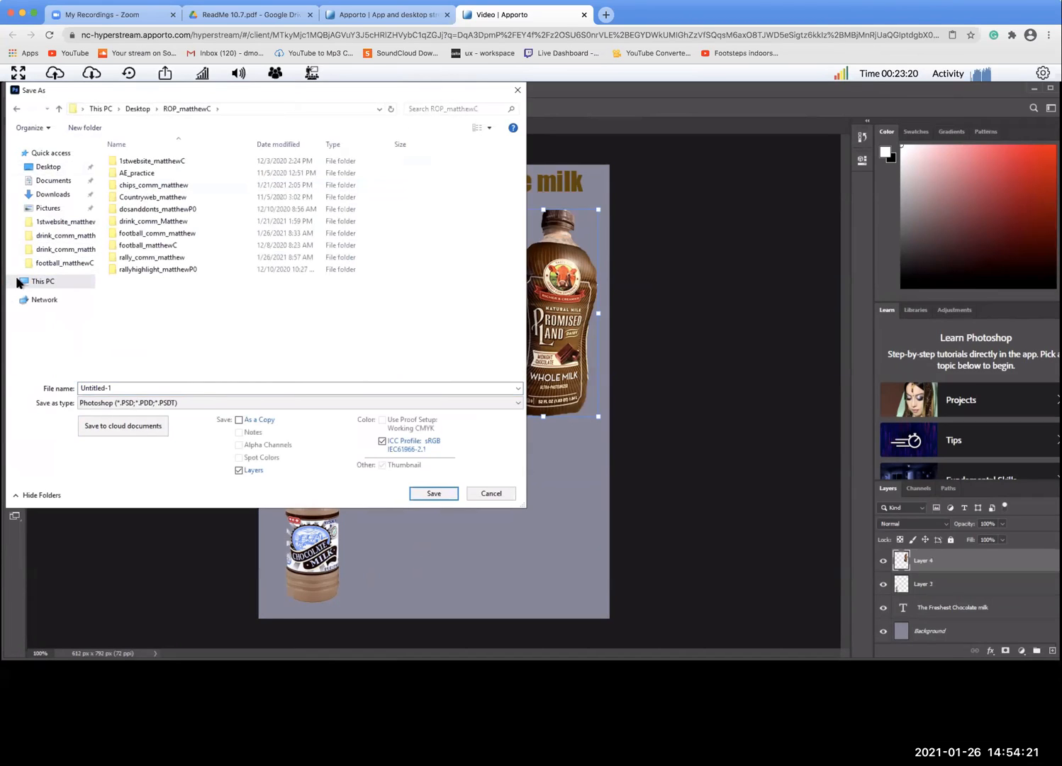
pyautogui.click(42, 169)
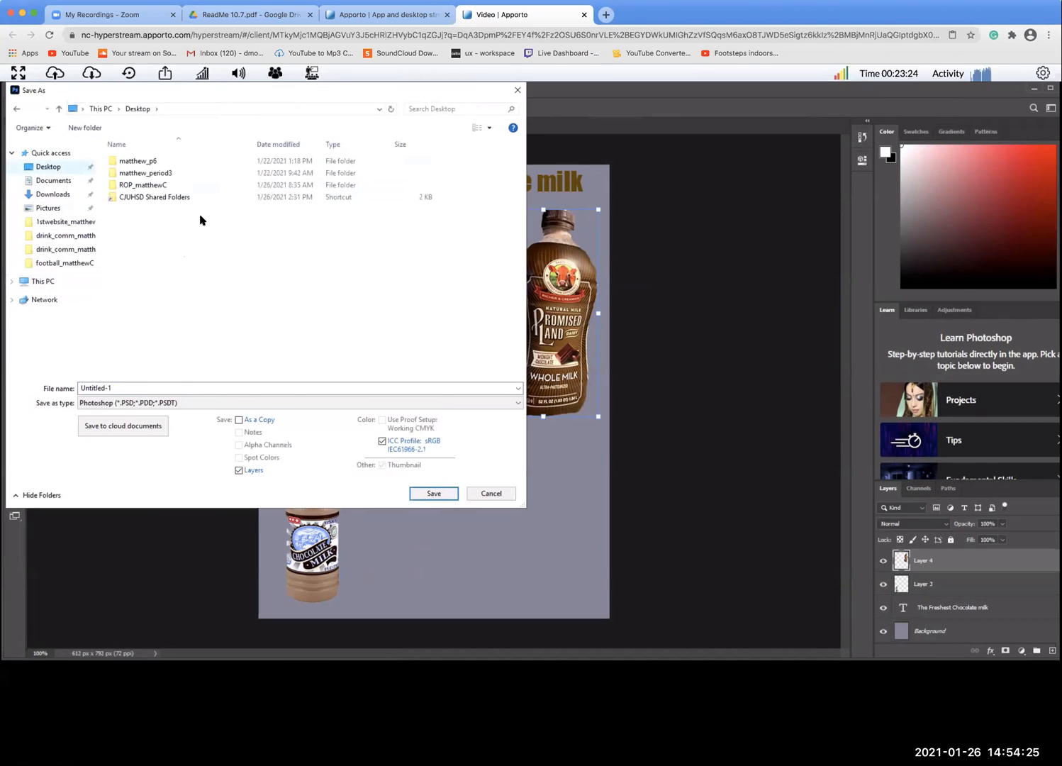
pyautogui.click(75, 128)
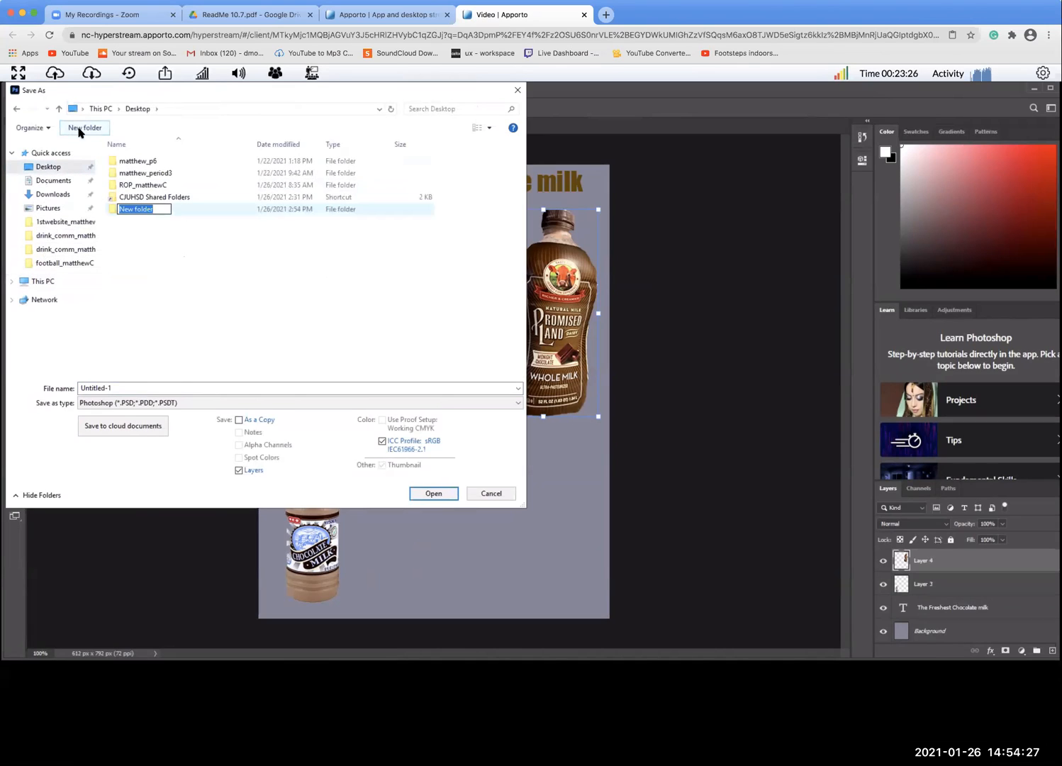
pyautogui.write('R')
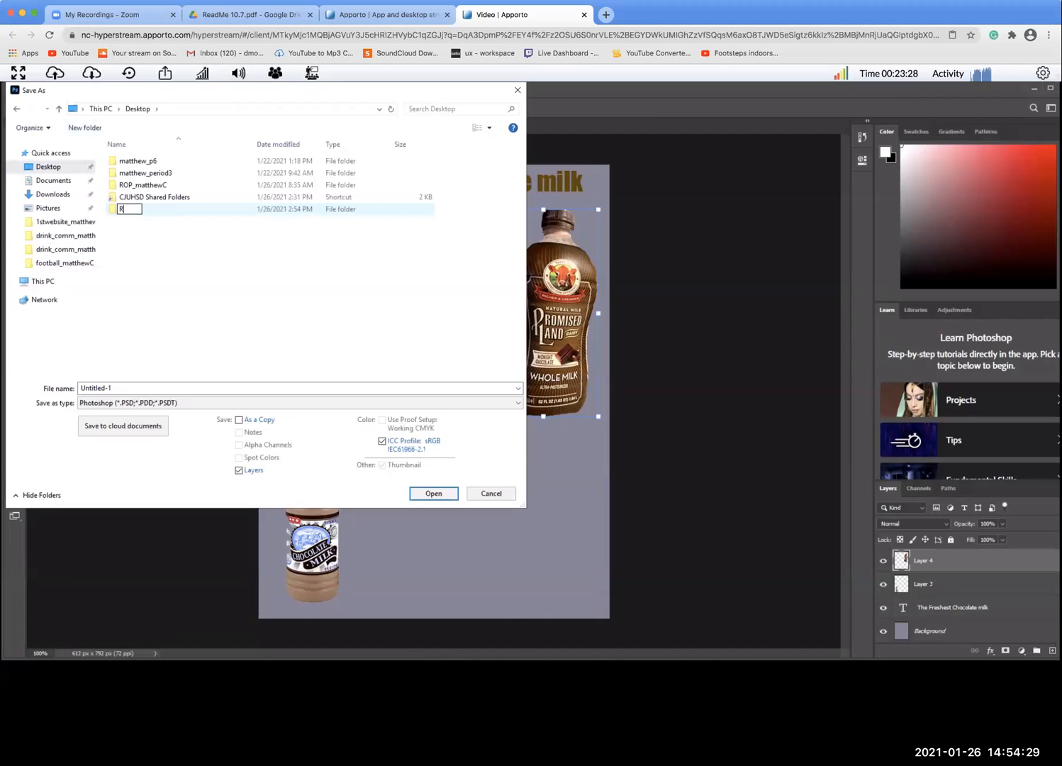
pyautogui.write('OPWEB_matthew')
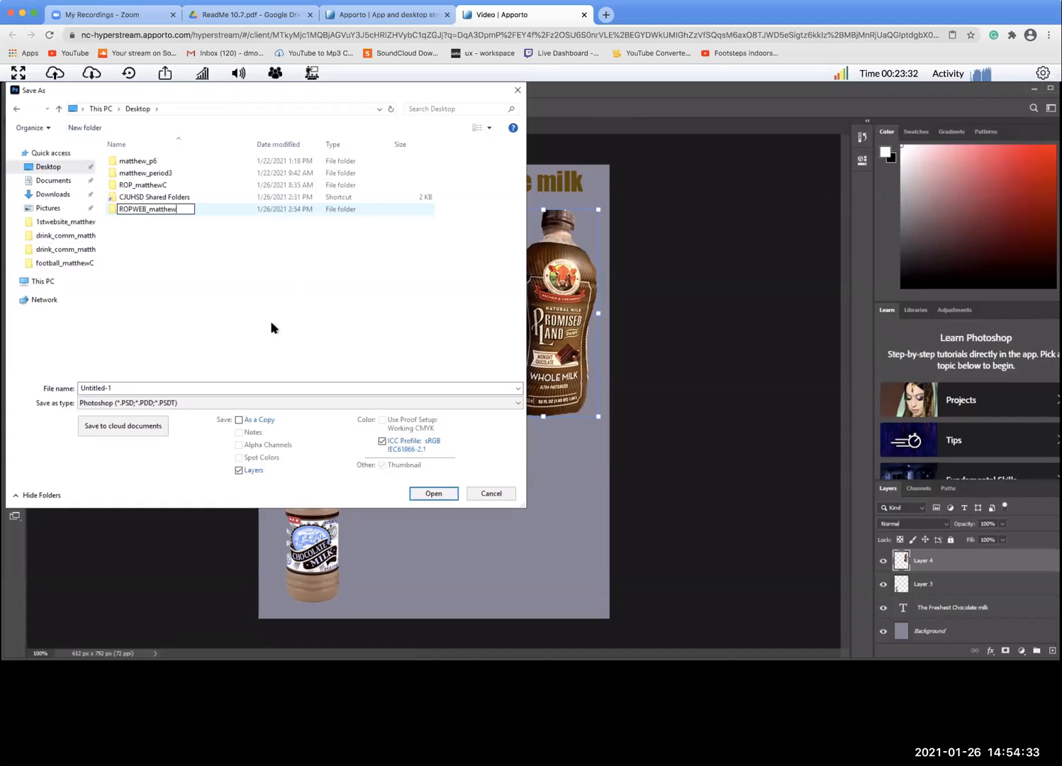
# Inside the new ROPWEB folder, create and open a subfolder named businessflyer1_ followed by the owner's first name
pyautogui.doubleClick(114, 208)
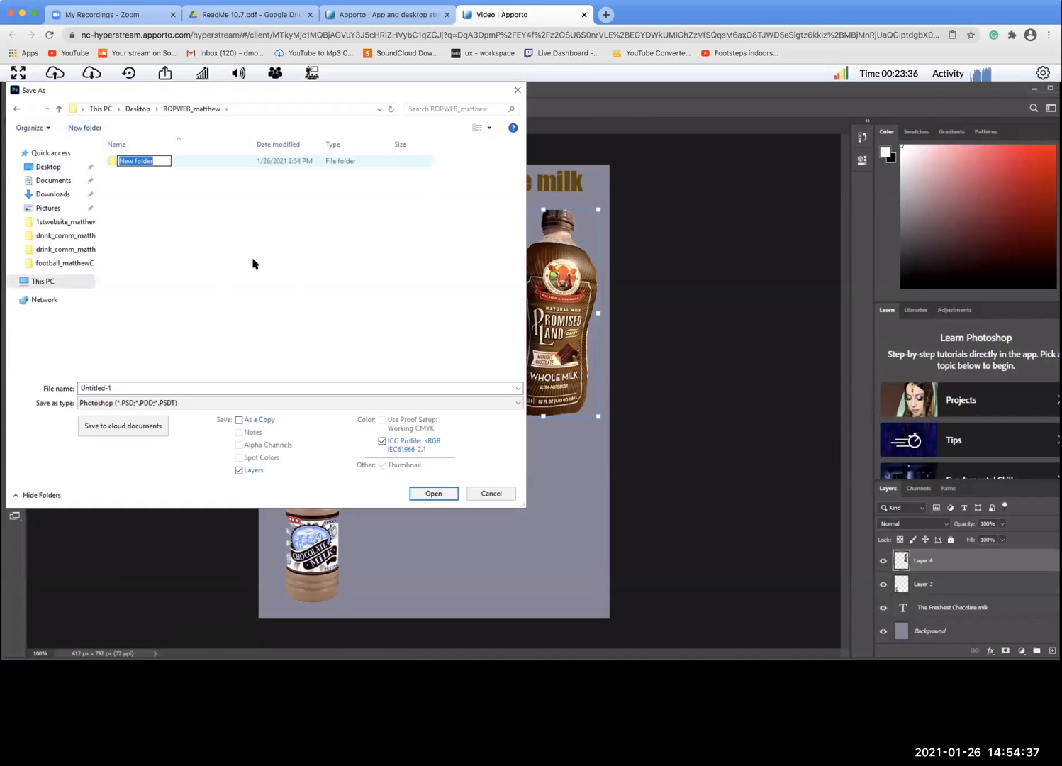
pyautogui.write('businessflyer1_matthew')
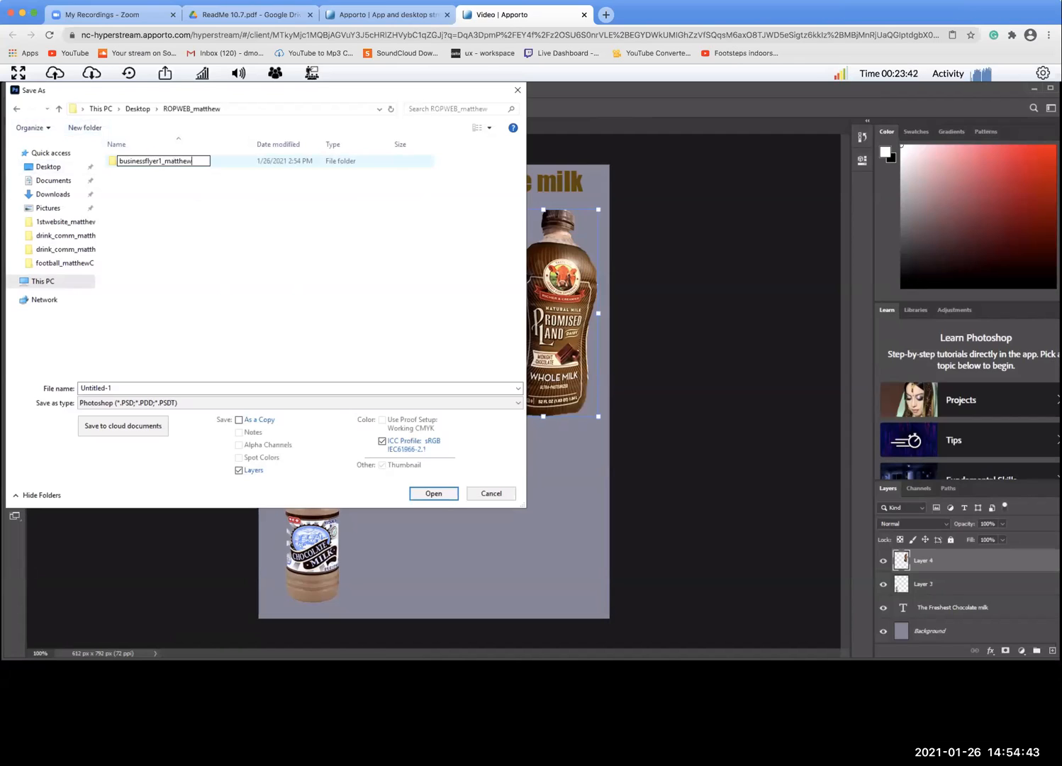
pyautogui.doubleClick(111, 161)
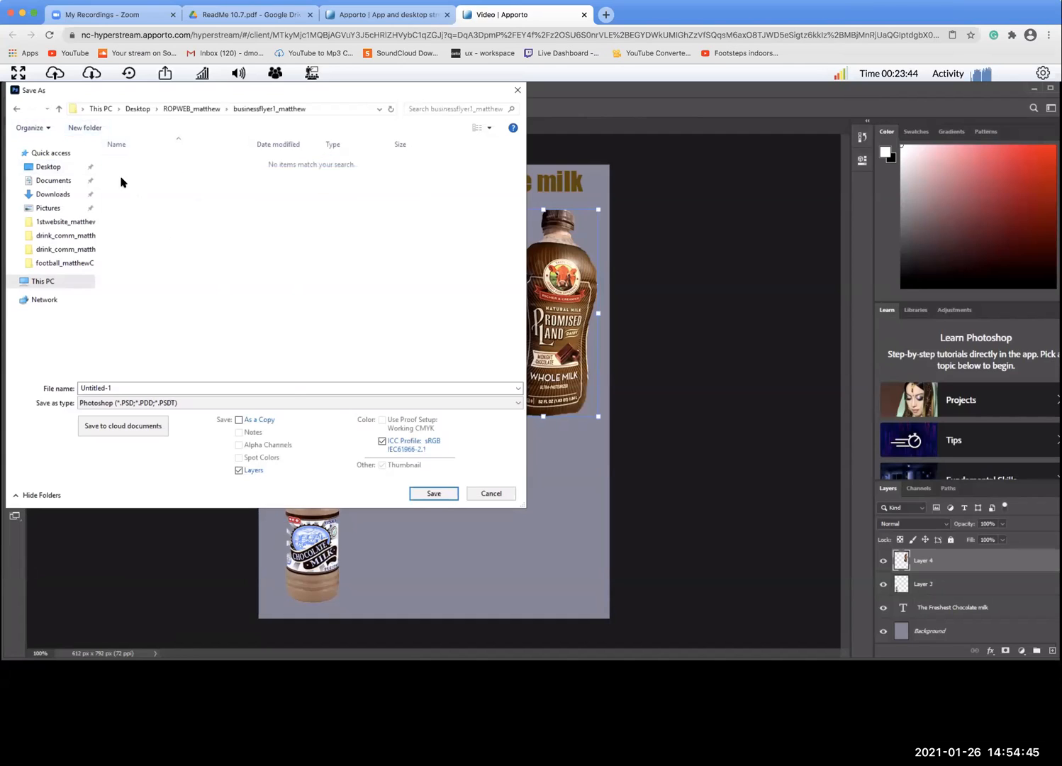
# Save the page there as a Photoshop file named milkflyer_ followed by the owner's first name
pyautogui.click(119, 388)
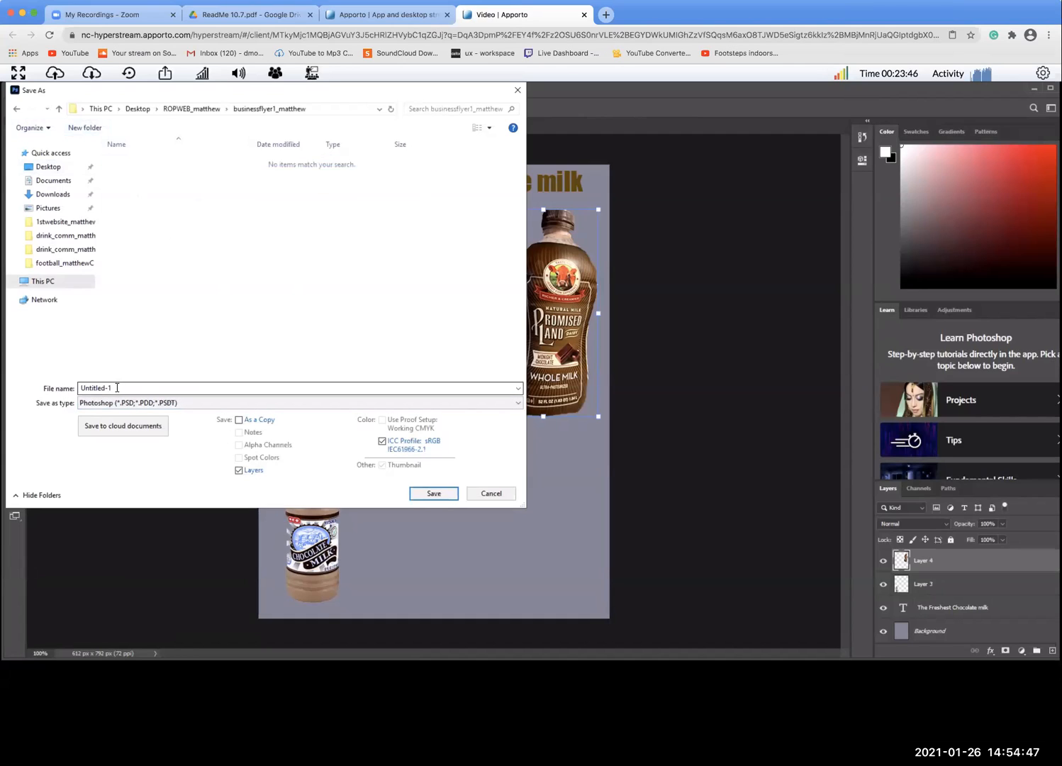
pyautogui.moveTo(119, 387); pyautogui.dragTo(41, 389)
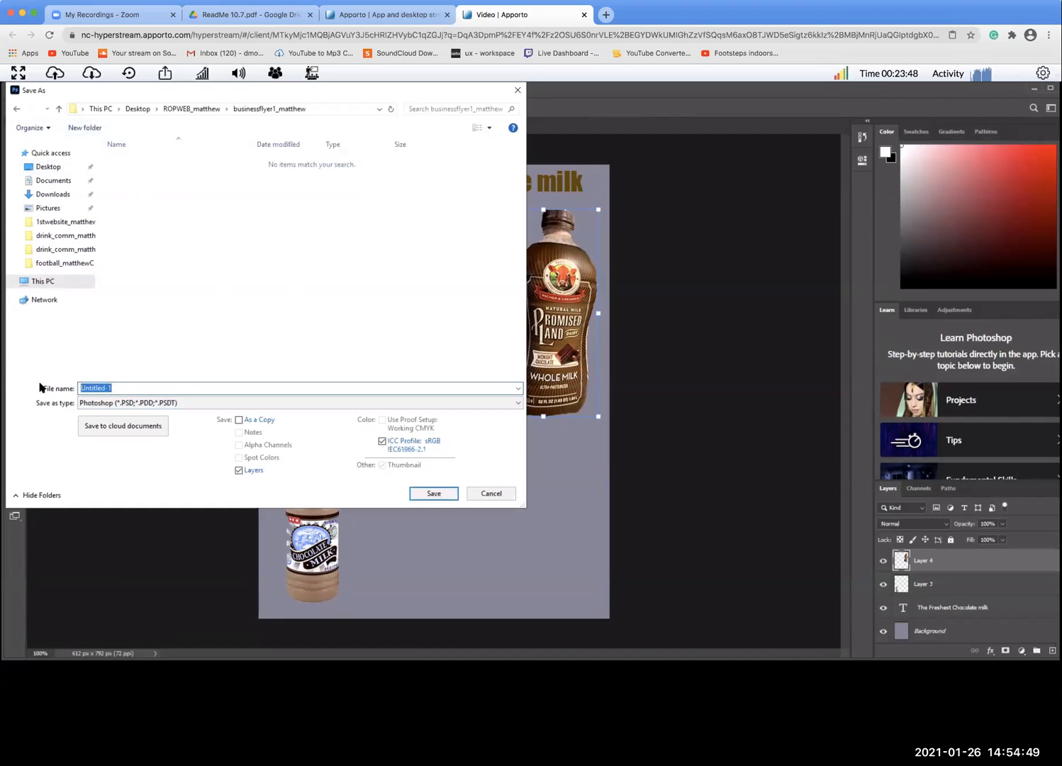
pyautogui.write('milkflyer_mn')
pyautogui.click(435, 493)
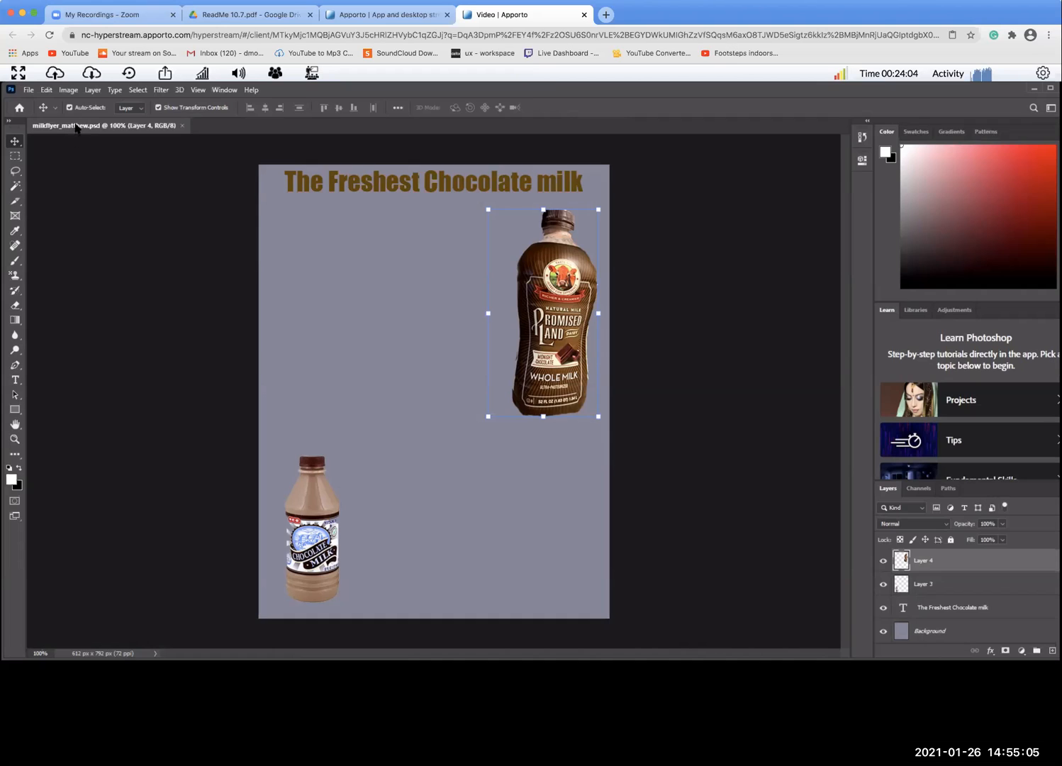
# Save a JPEG copy of the flyer under the same name and folder, with quality 8 (High) and Baseline ("Standard") format
pyautogui.click(27, 91)
pyautogui.click(47, 228)
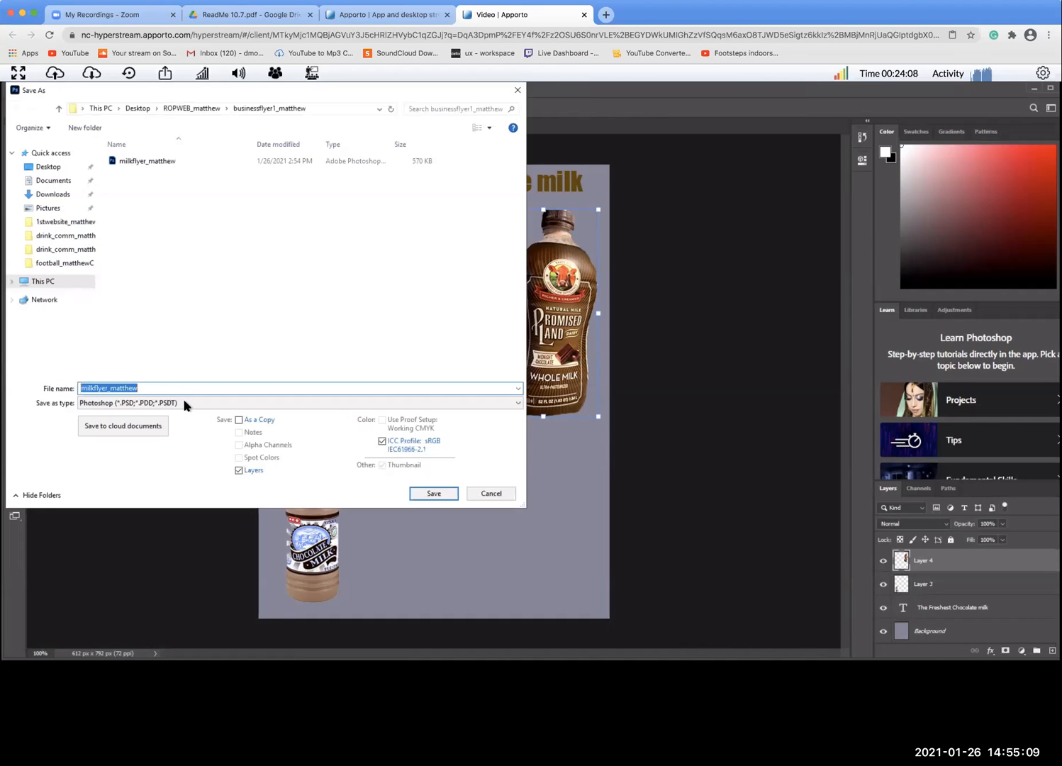
pyautogui.click(186, 406)
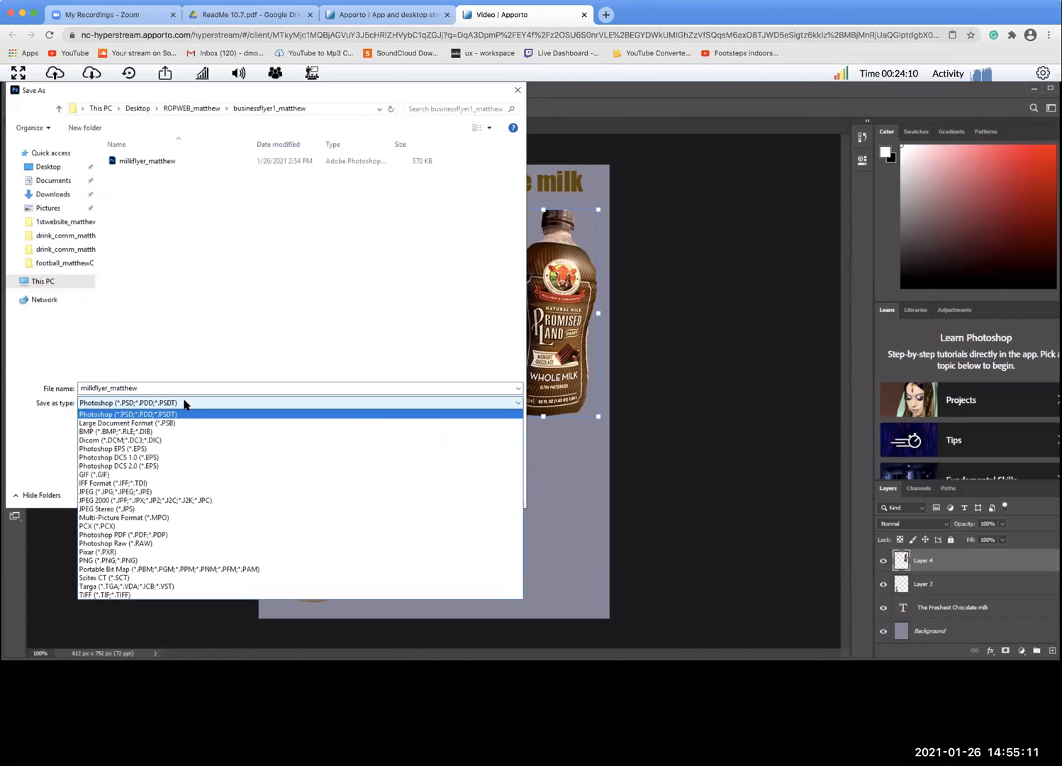
pyautogui.click(132, 491)
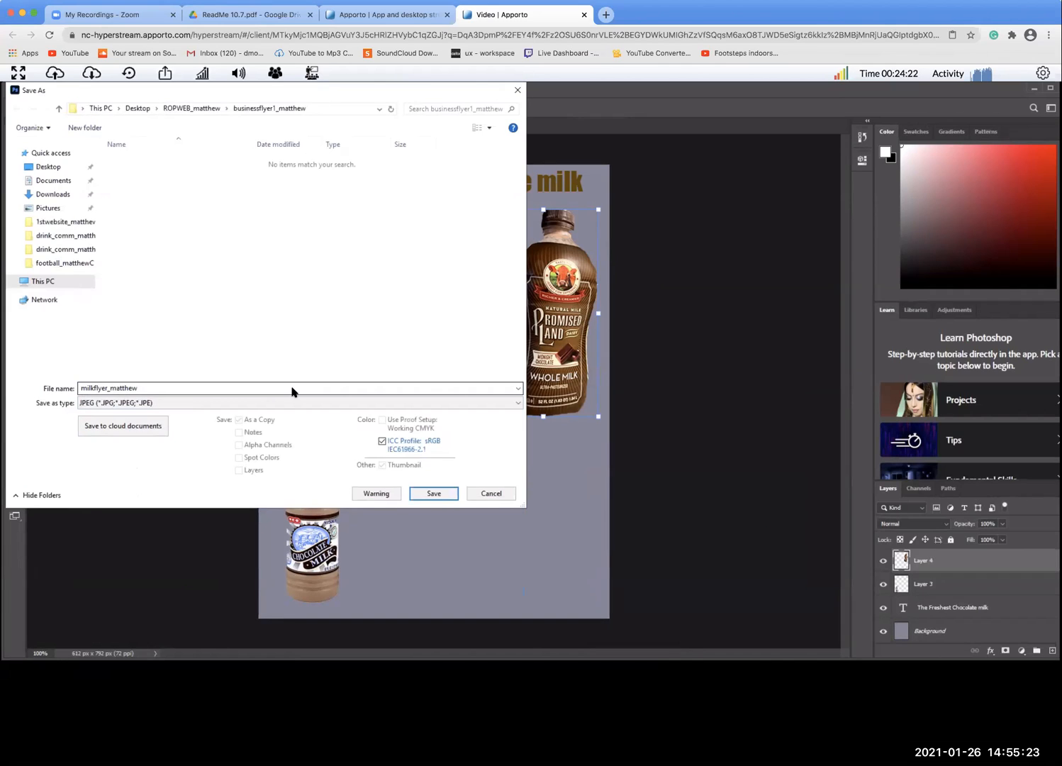
pyautogui.click(433, 493)
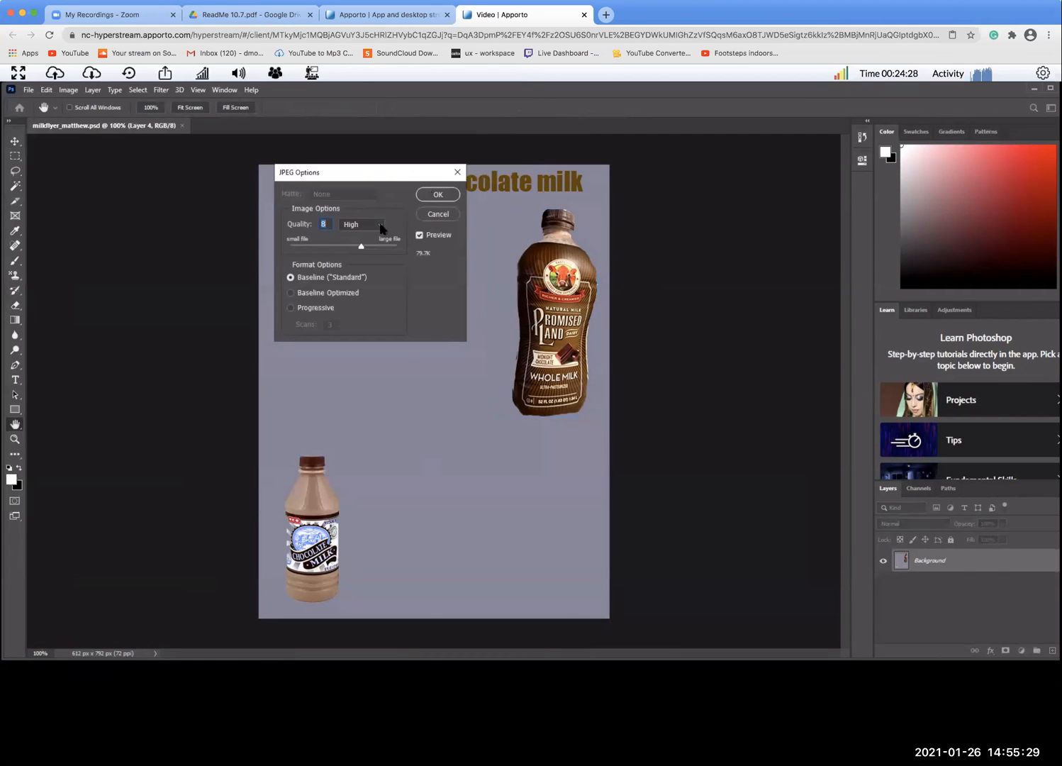
pyautogui.click(441, 196)
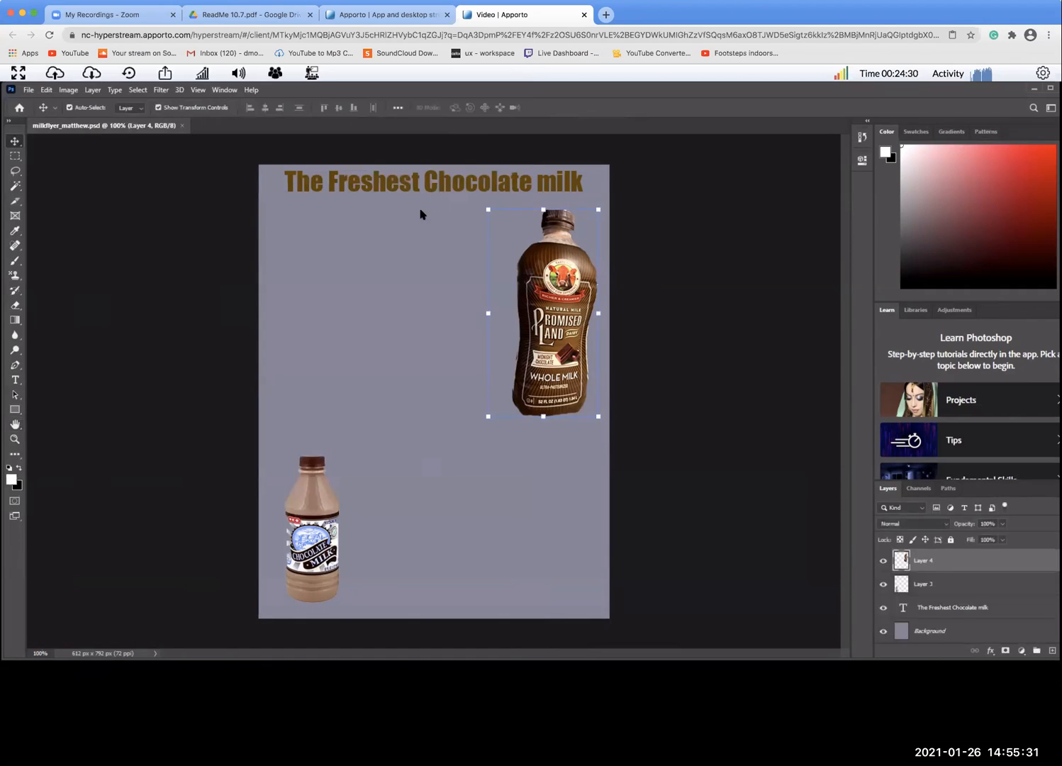